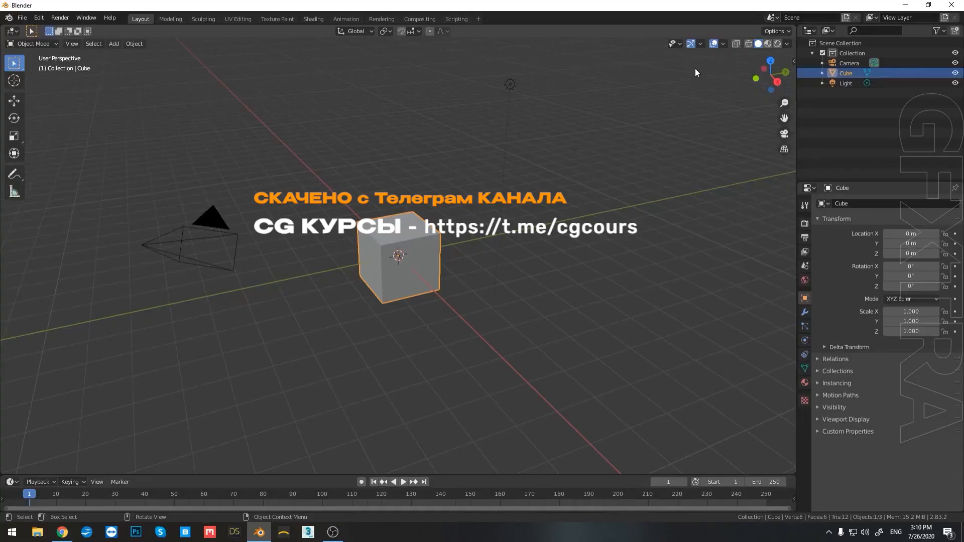
Delete all three default scene objects and add a new mesh cube
drag(577, 66, 135, 357)
key(Delete)
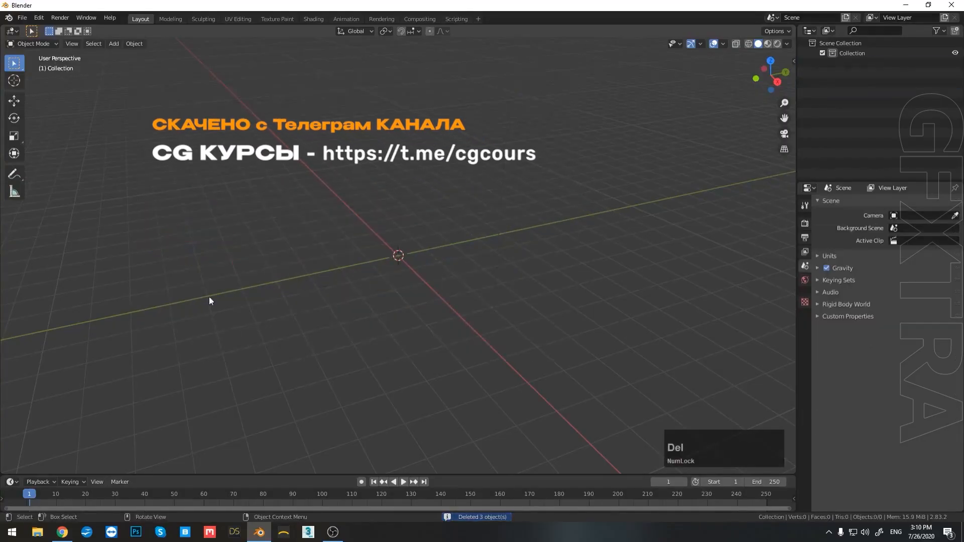
key(shift)
key(shift+a)
mouse_move(319, 257)
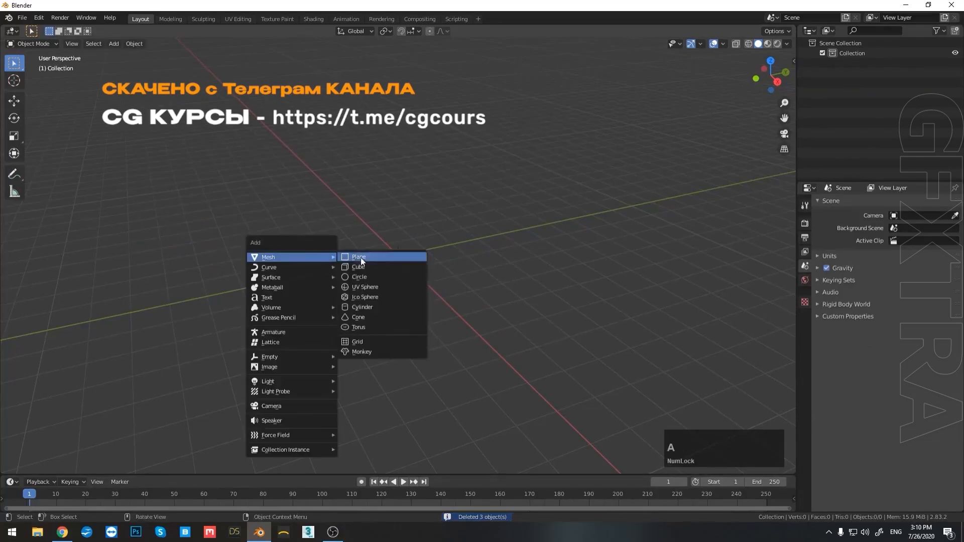
click(377, 265)
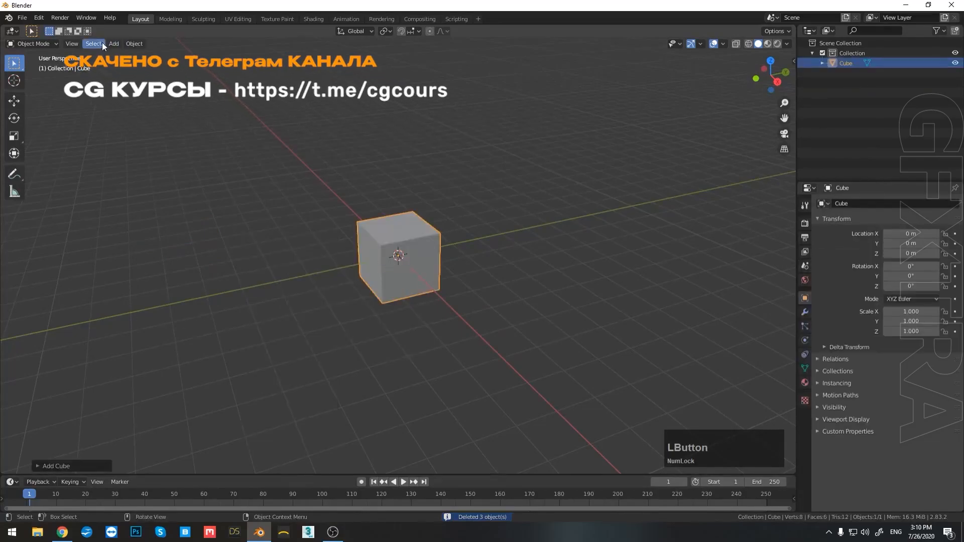
In the Modeling workspace, raise all the cube's geometry 1 m along Z so its base sits on the origin
click(160, 19)
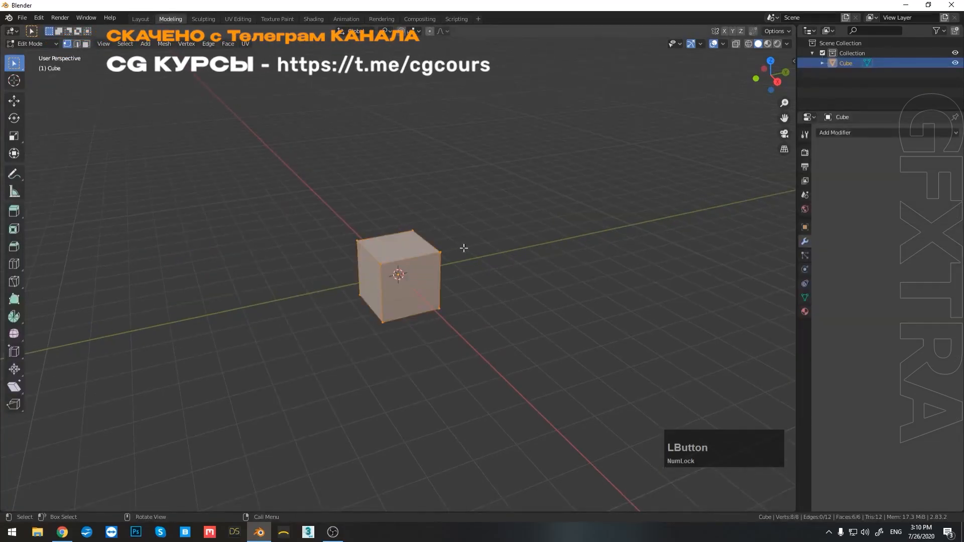
key(a)
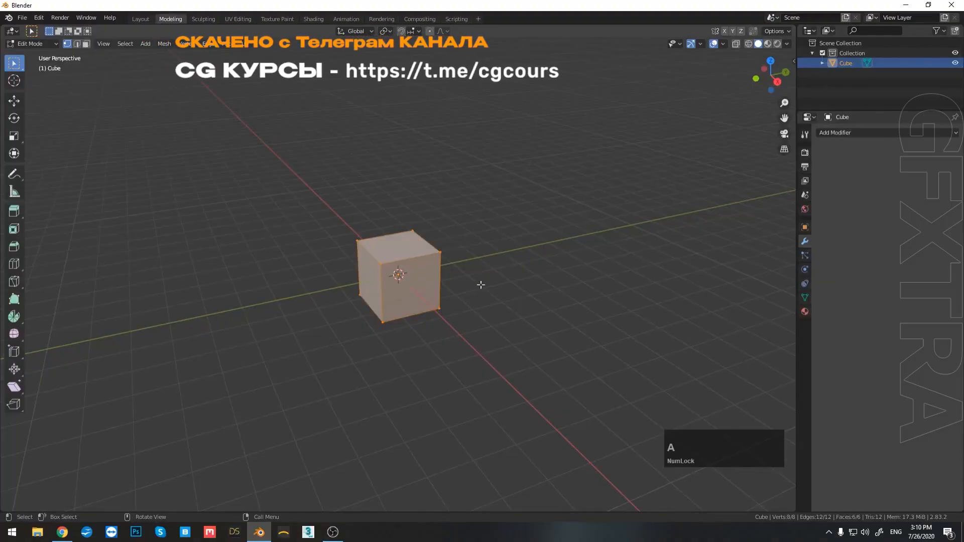
key(grave)
click(454, 256)
key(g)
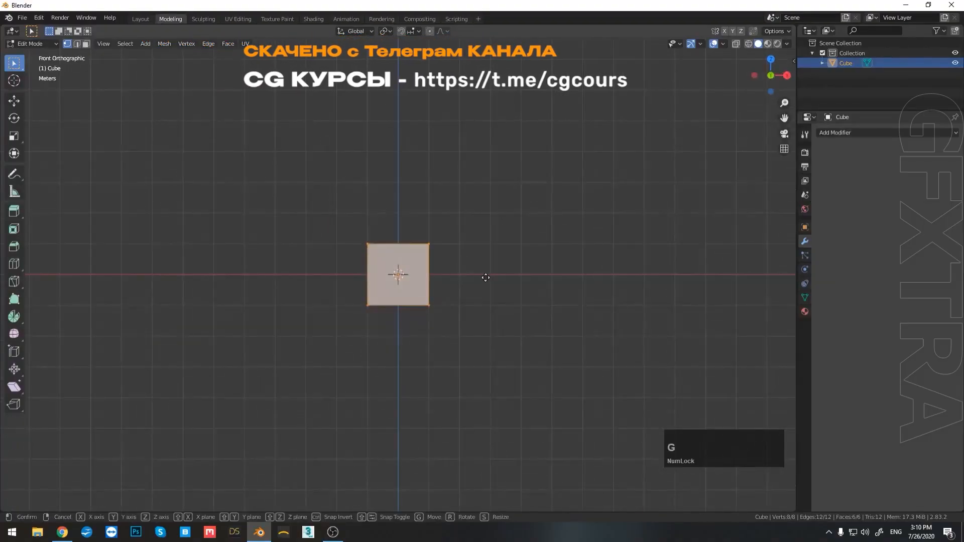
key(z)
key(ctrl)
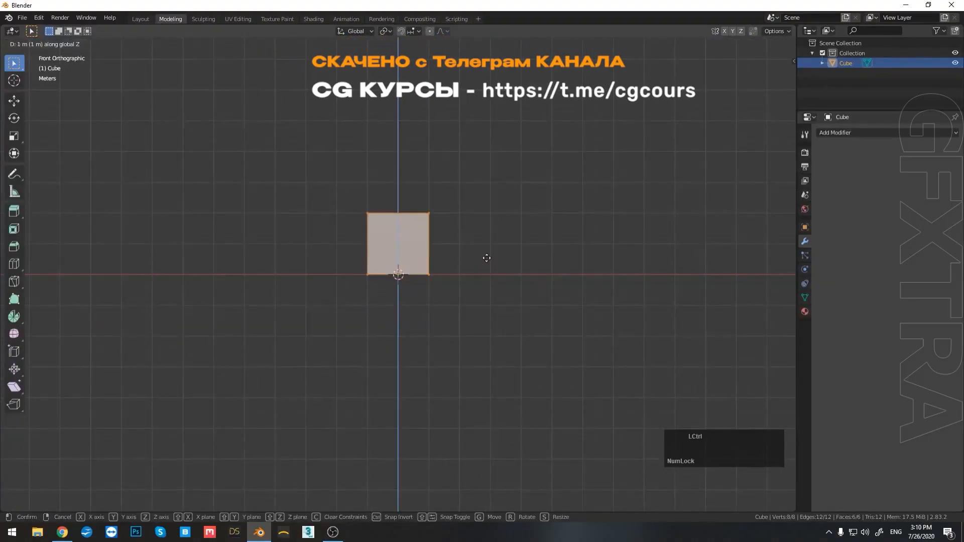
click(472, 269)
middle_drag(472, 270, 487, 291)
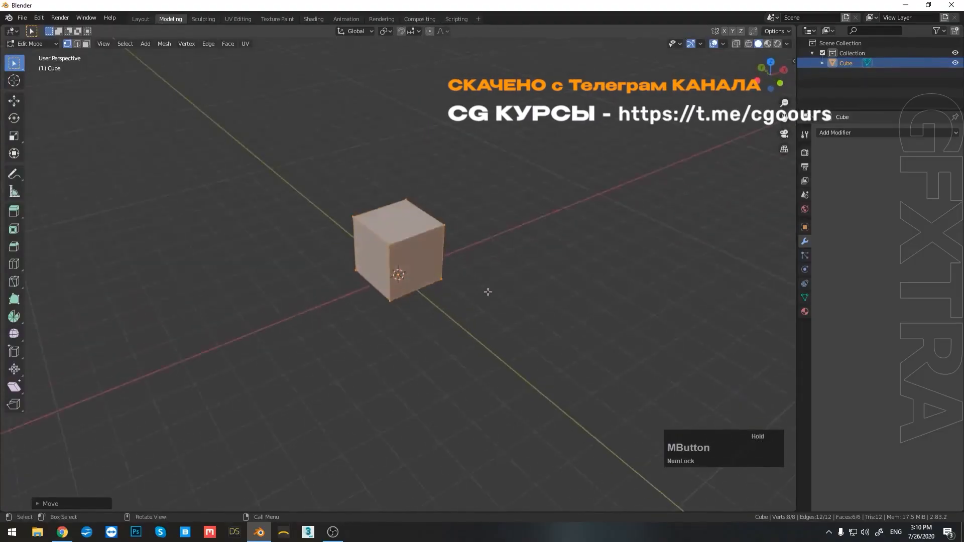
In Object Mode, set the cube's X dimension to 30 m and its Y dimension to 20 m
key(Tab)
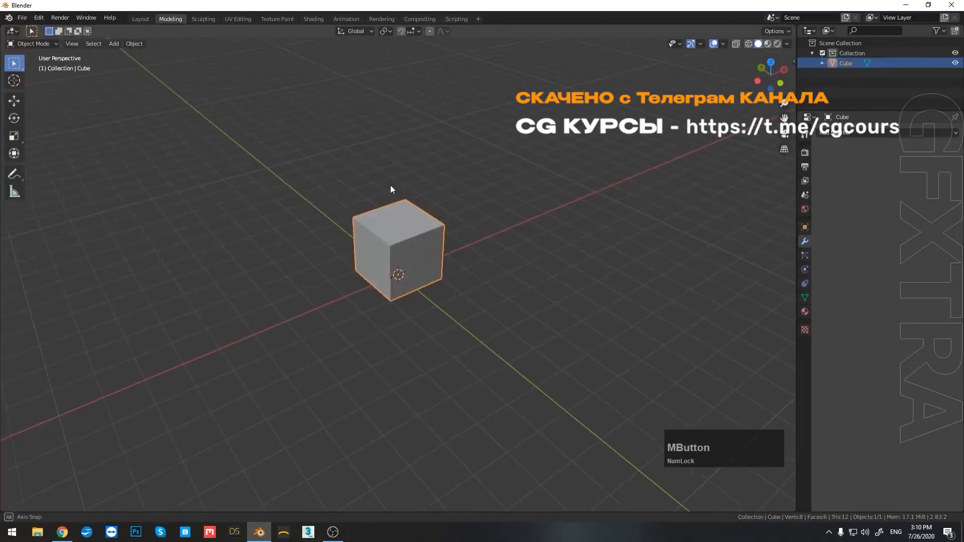
middle_drag(390, 185, 571, 223)
key(n)
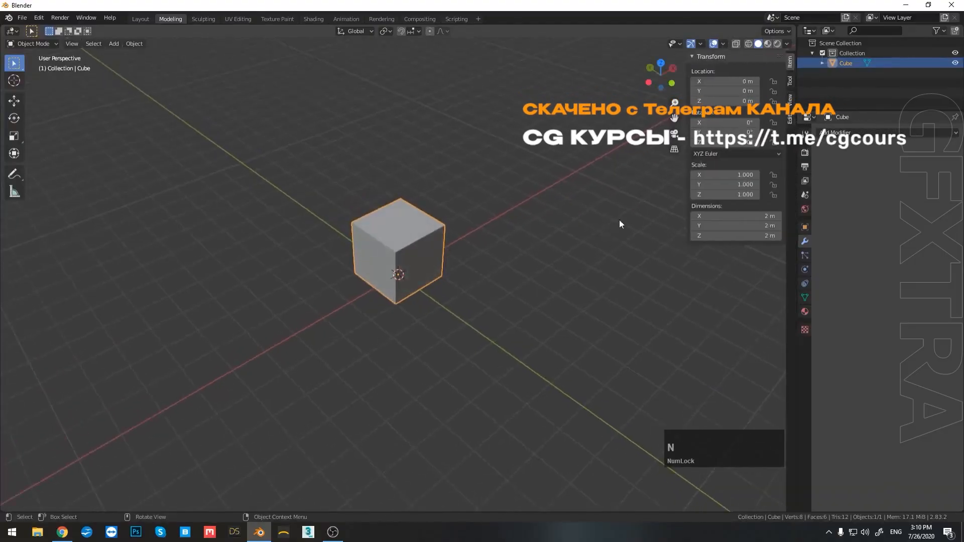
click(739, 217)
text(30)
key(Return)
click(752, 227)
text(20)
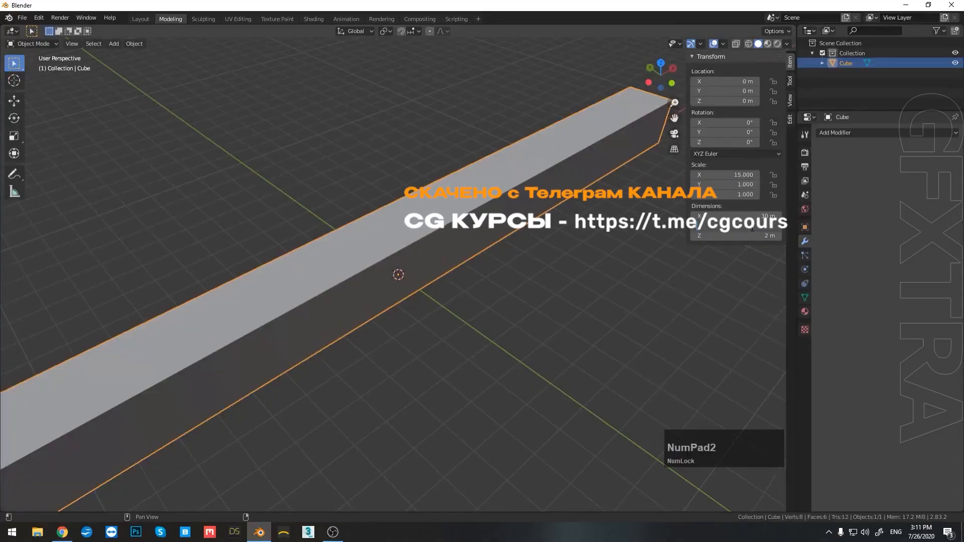
key(Return)
scroll(543, 237, down, 5)
middle_drag(543, 238, 528, 240)
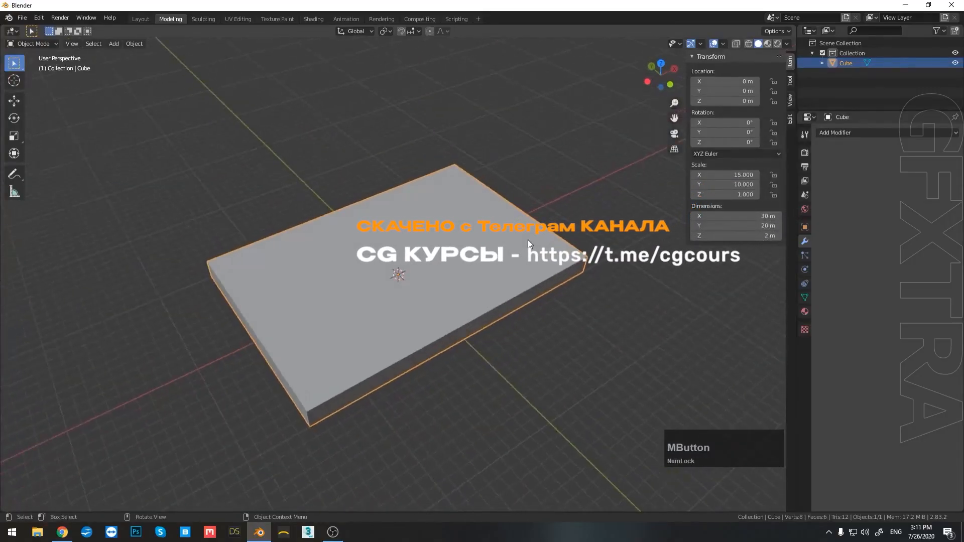
key(n)
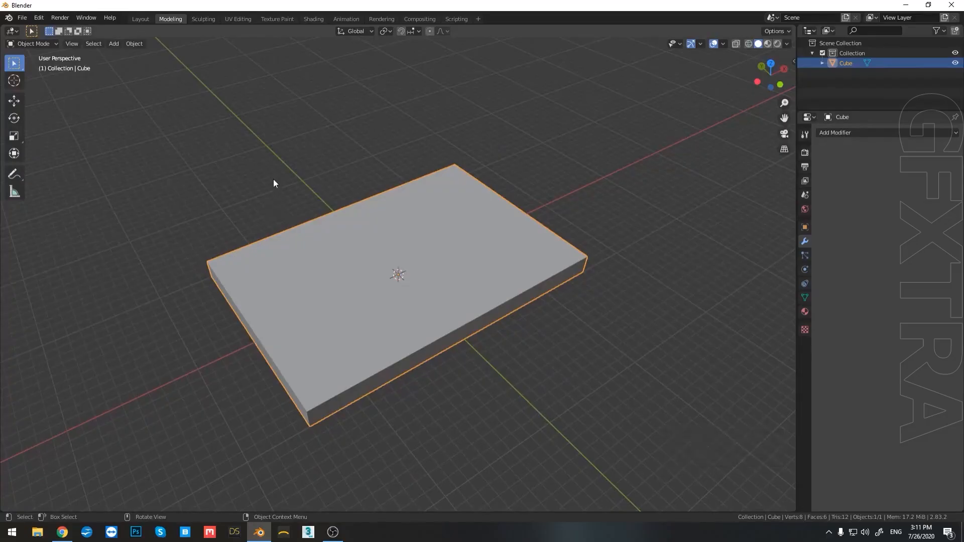
Divide the slab into four quarters with one centred loop cut in each horizontal direction
key(Tab)
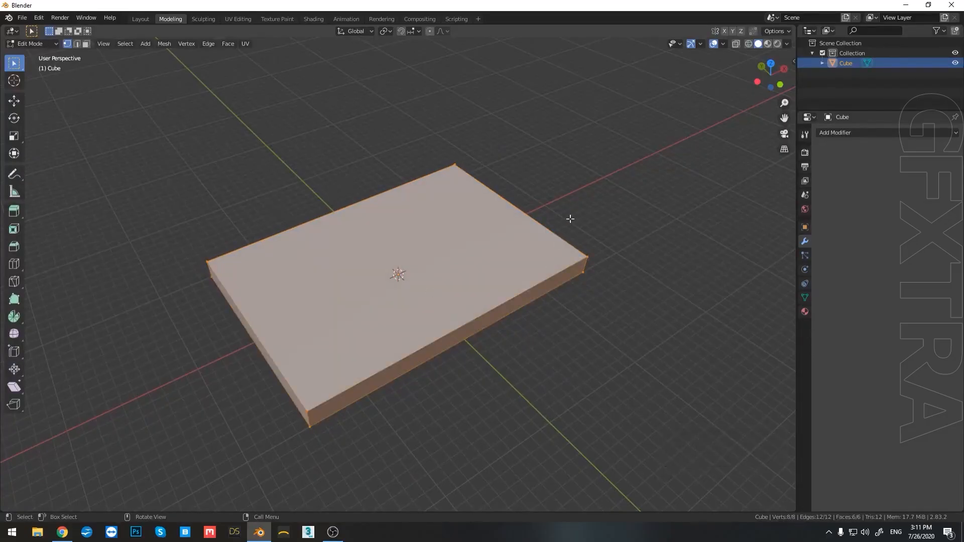
key(ctrl+r)
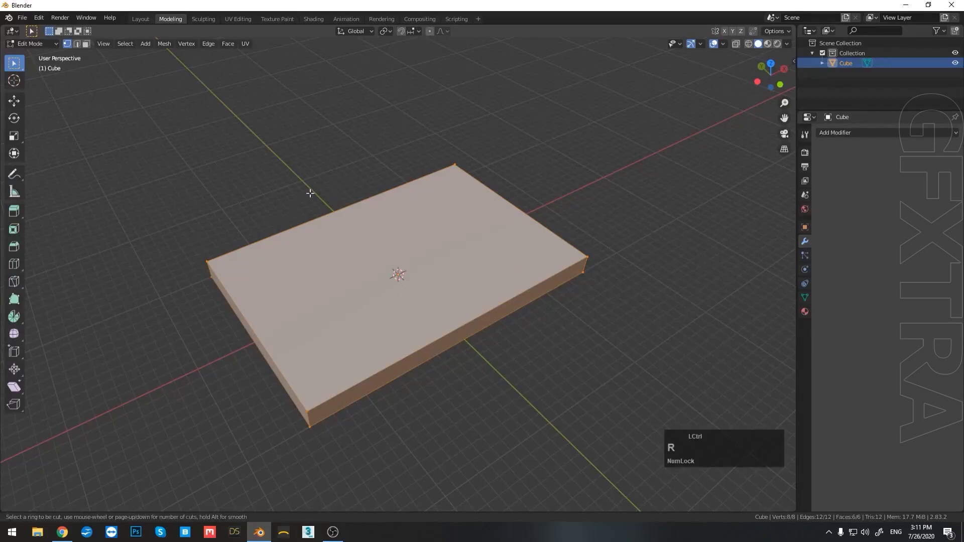
click(335, 217)
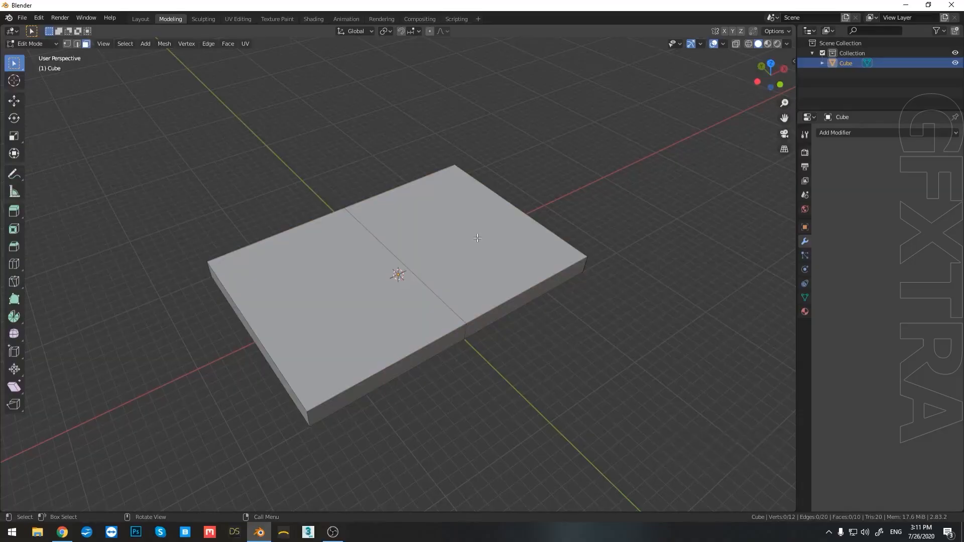
click(479, 239)
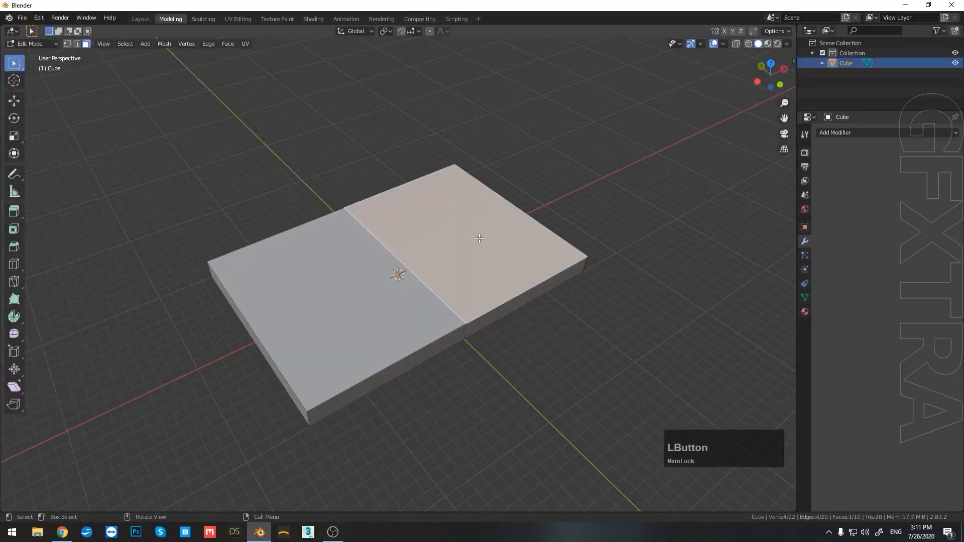
click(544, 205)
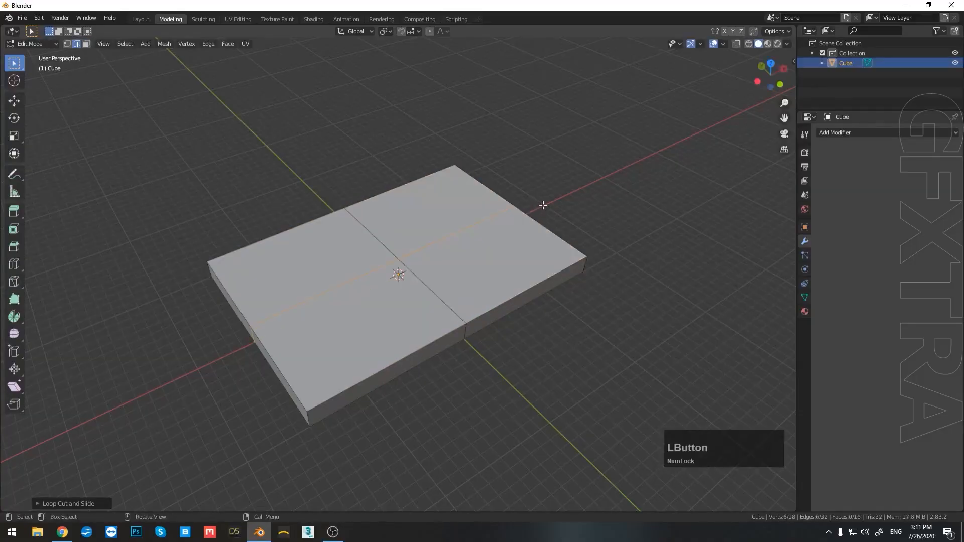
Delete all of the slab's faces except the two outer side walls of one quarter
click(500, 268)
middle_drag(499, 267, 512, 257)
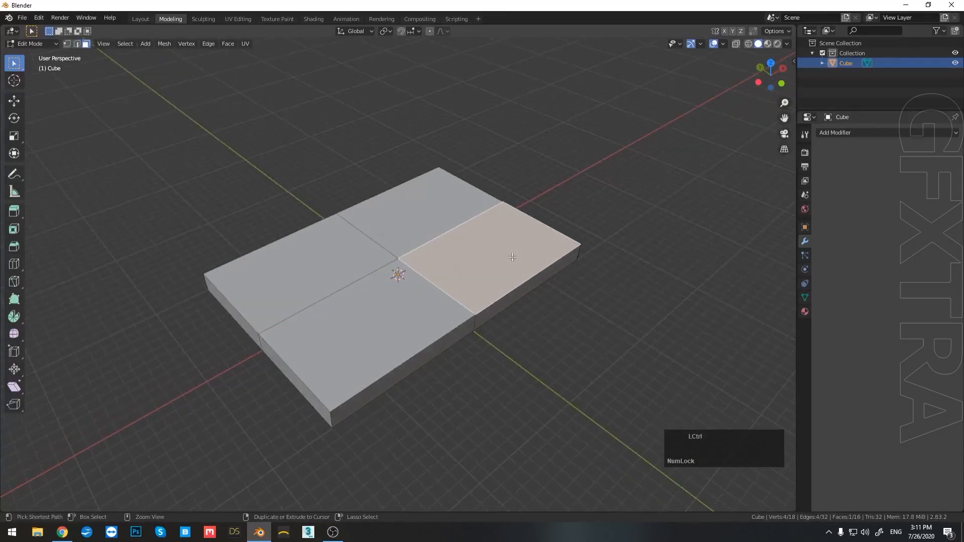
key(ctrl+KP_Add)
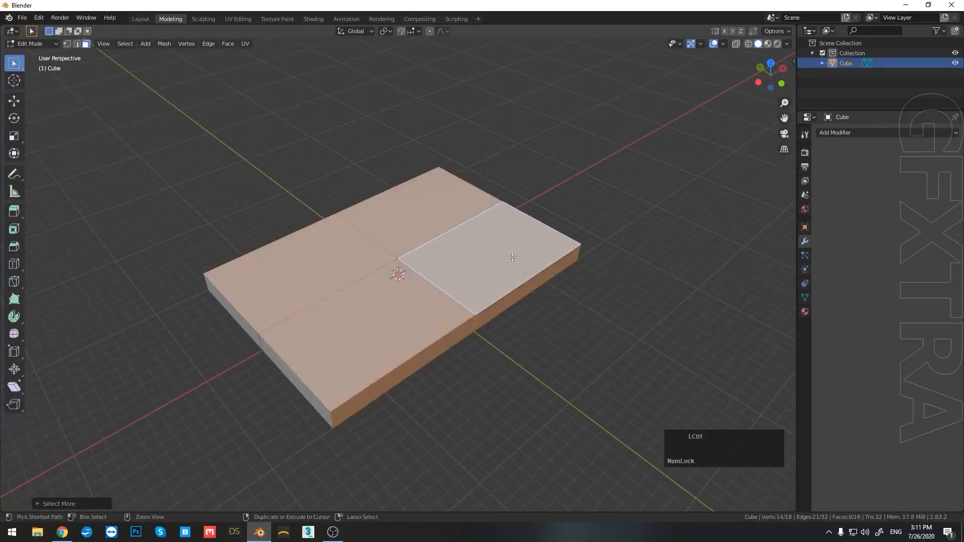
middle_drag(512, 258, 418, 357)
shift+click(410, 355)
shift+click(365, 372)
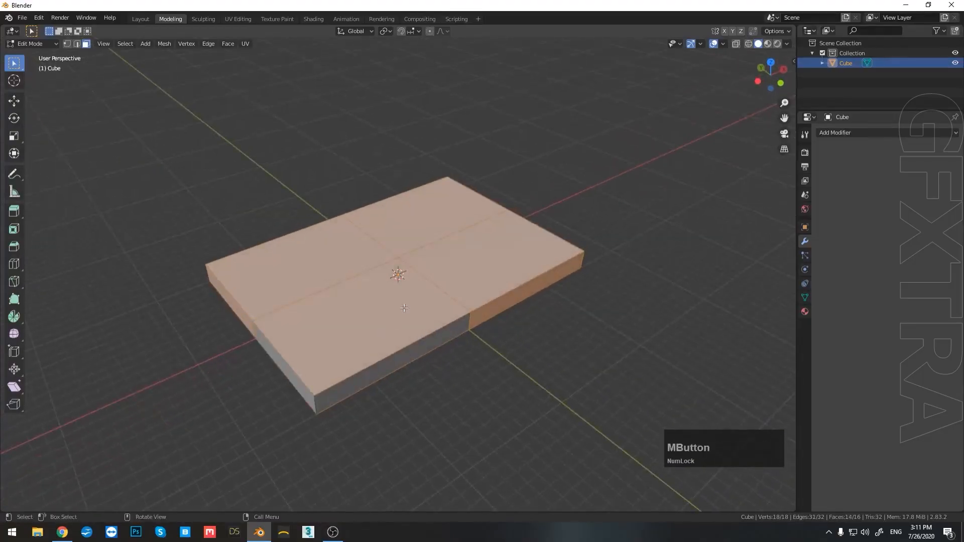
key(Delete)
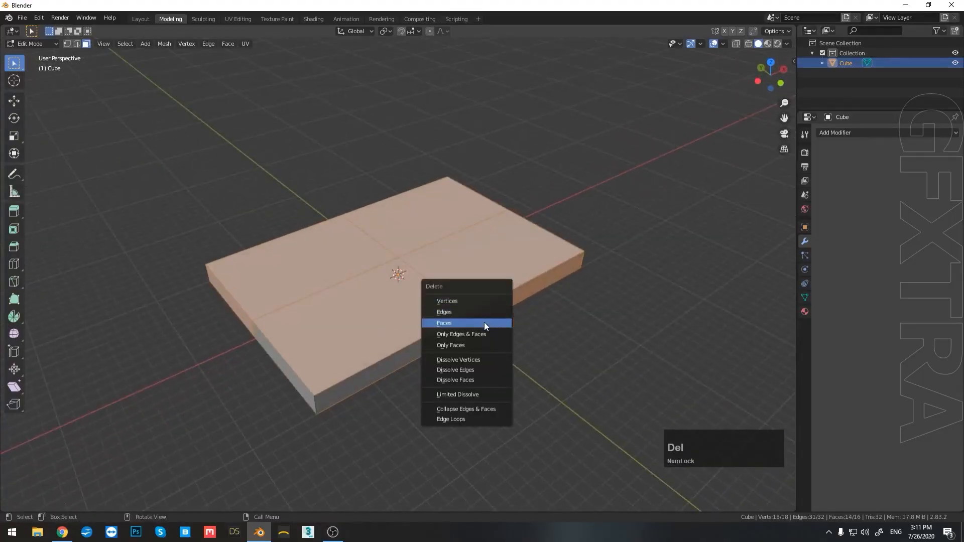
click(485, 325)
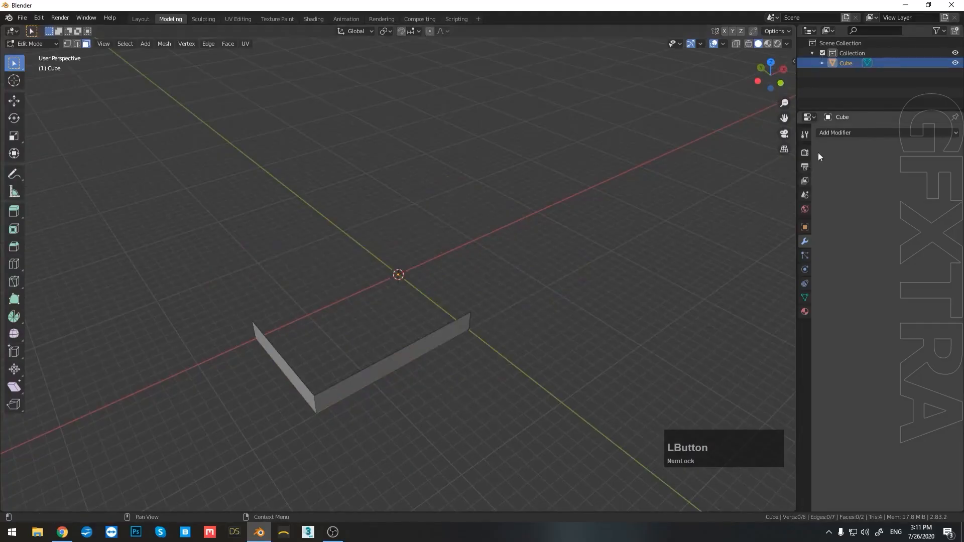
Add a Mirror modifier to the remaining walls and enable both the X and Y axes
click(836, 134)
click(766, 232)
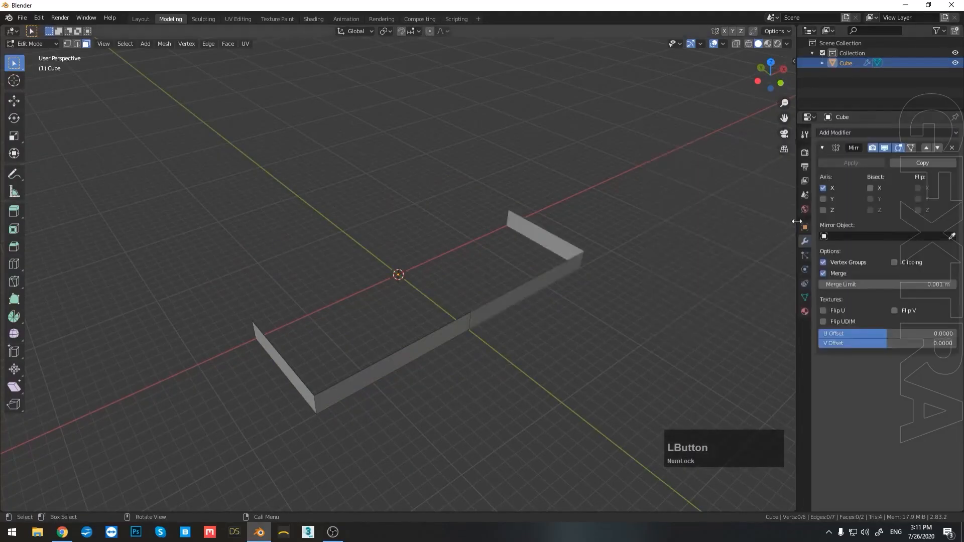
click(823, 199)
Add a vertical loop cut through the middle of the unmirrored half of the front wall
scroll(490, 287, up, 3)
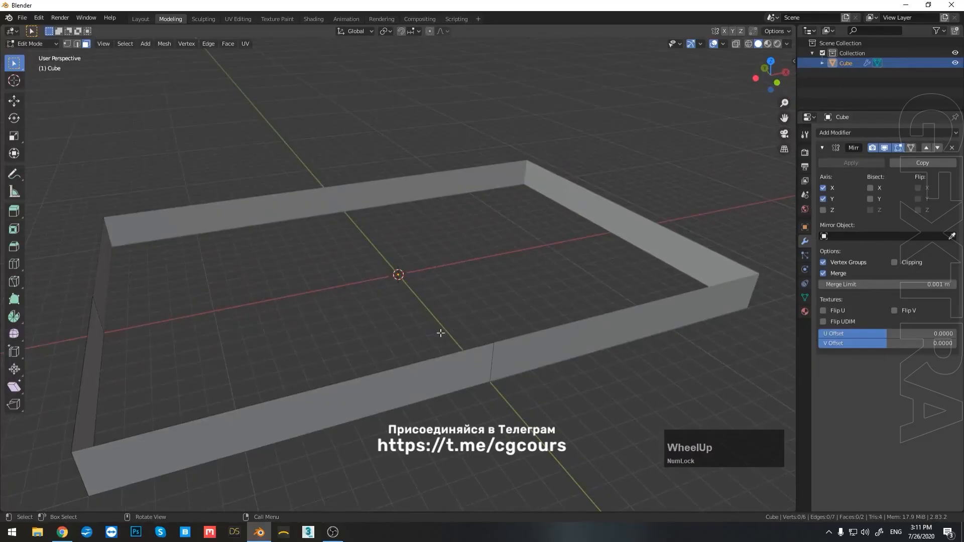
key(3)
click(415, 385)
middle_drag(414, 385, 409, 335)
key(grave)
click(381, 305)
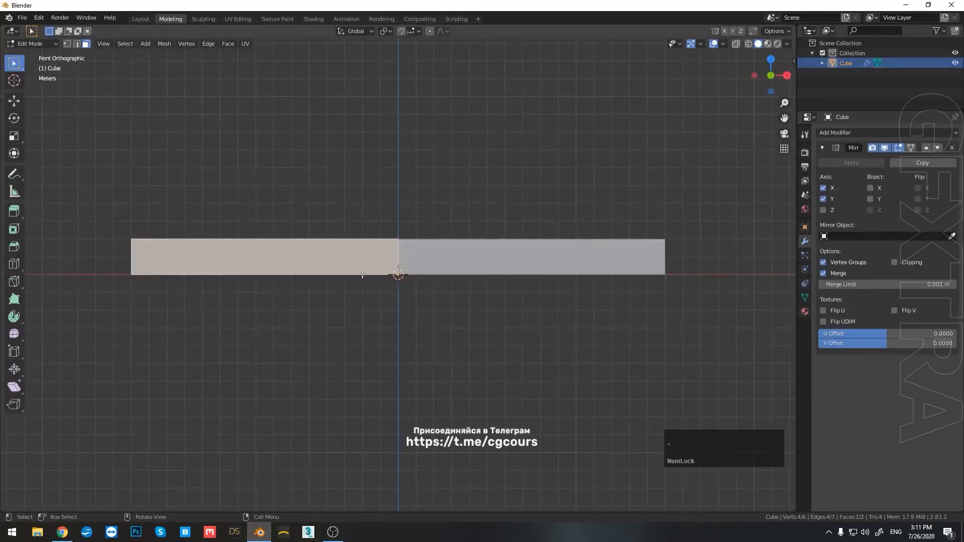
key(ctrl+r)
click(282, 225)
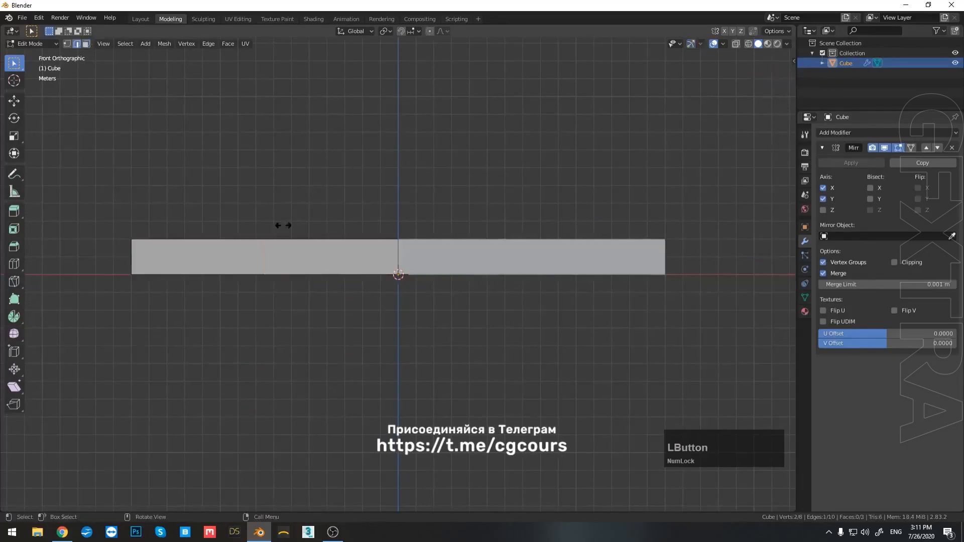
click(283, 225)
Move the new vertical edge along X towards the wall's centre, to about 2 m from the mirror line
shift+middle_drag(317, 240, 347, 249)
scroll(346, 248, up, 4)
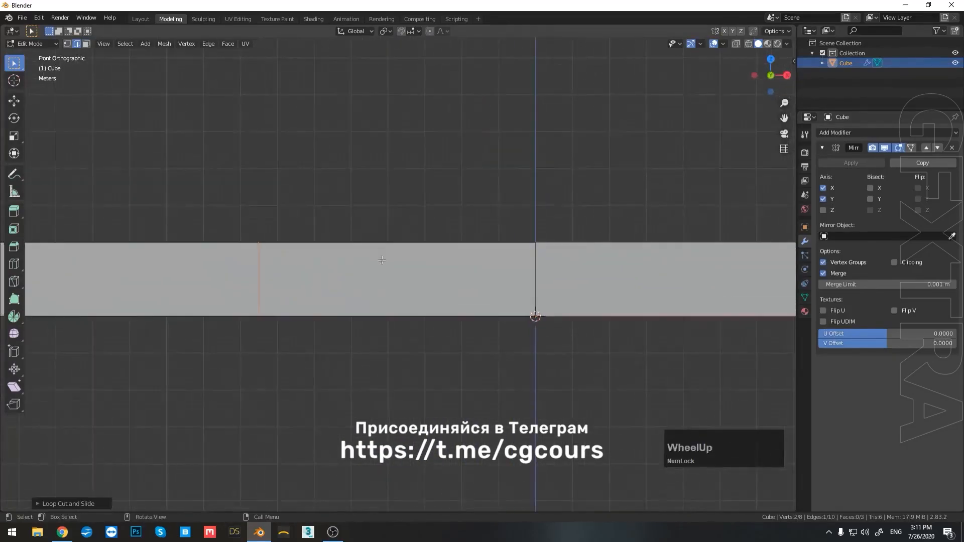
scroll(382, 260, up, 2)
key(g)
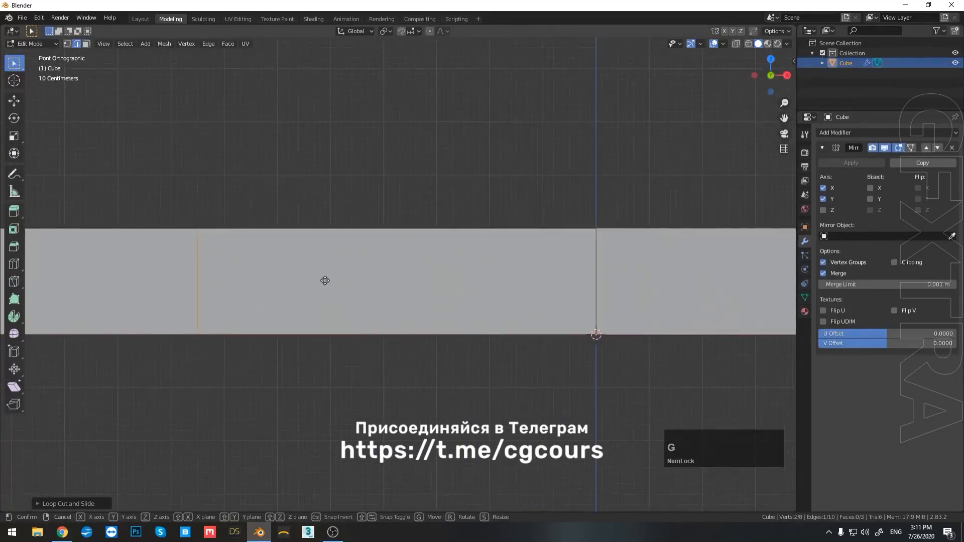
key(x)
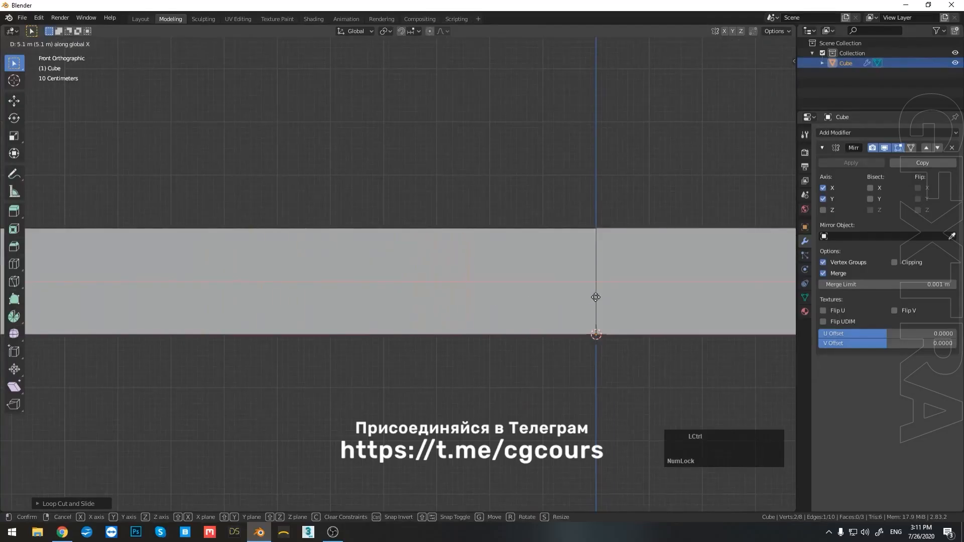
click(620, 300)
Extrude the narrow front wall face beside the mirror line slightly outward along Y
scroll(622, 297, down, 3)
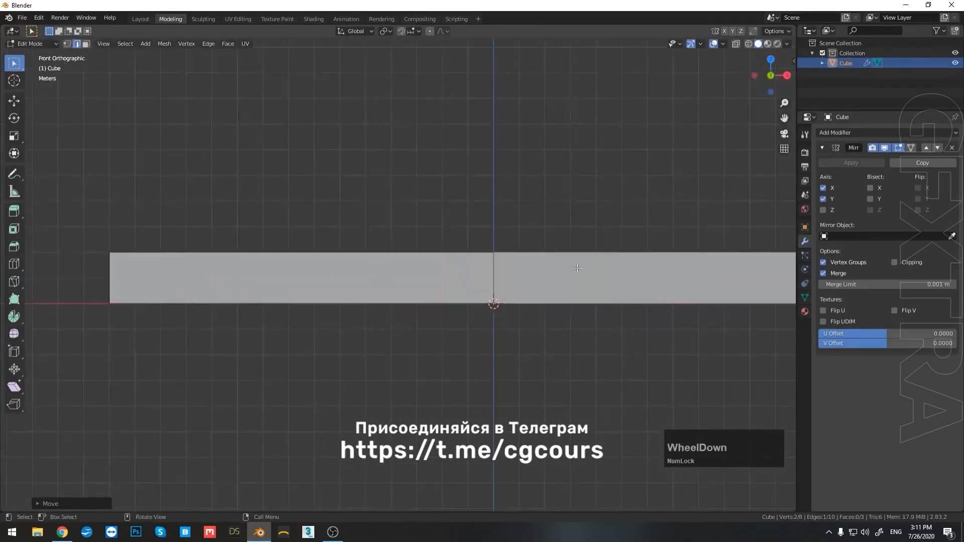
middle_drag(622, 297, 550, 299)
click(636, 388)
key(KP_7)
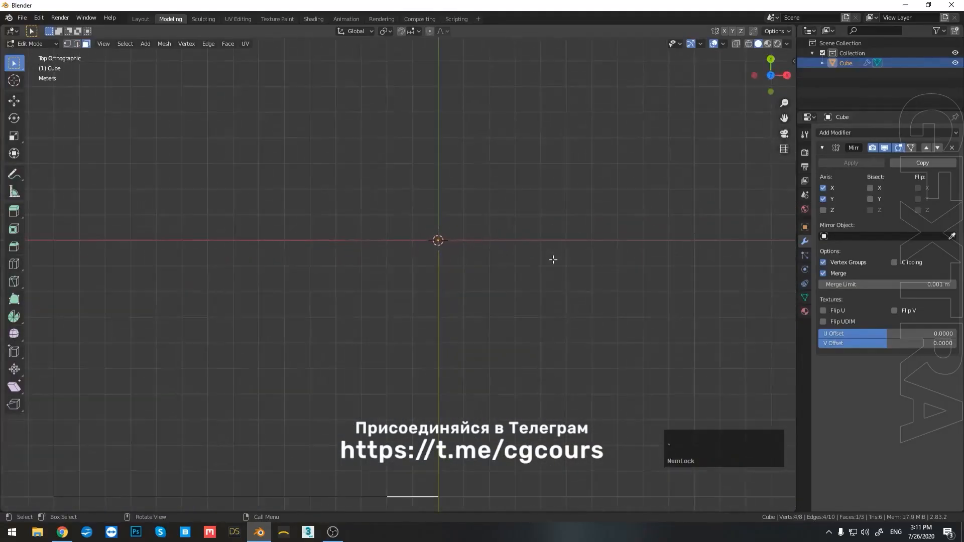
shift+middle_drag(460, 265, 473, 40)
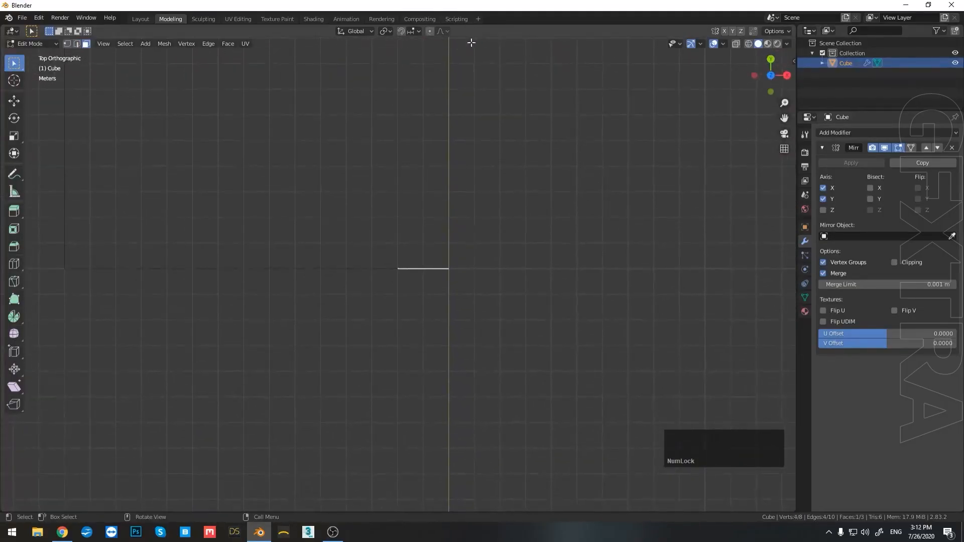
scroll(420, 228, up, 13)
key(e)
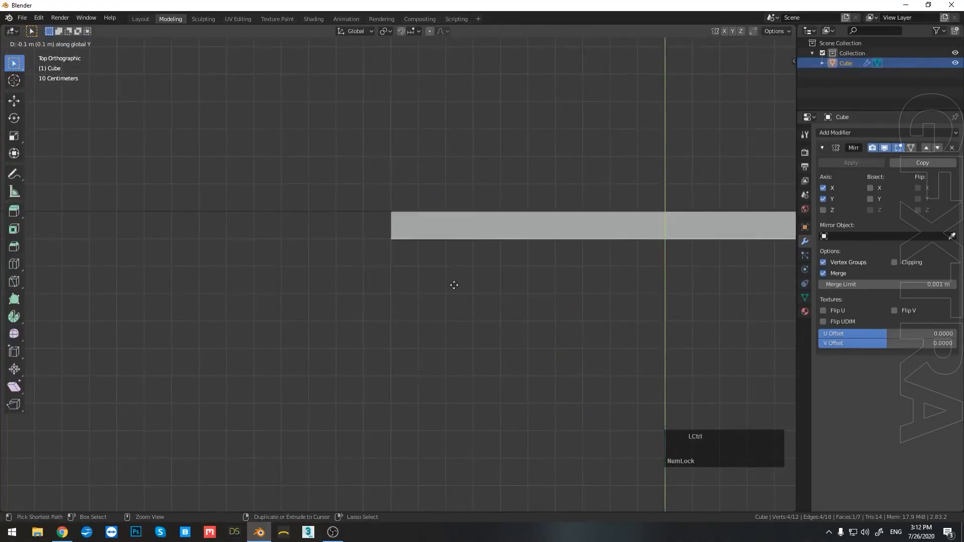
click(455, 305)
middle_drag(383, 270, 468, 255)
scroll(436, 219, down, 2)
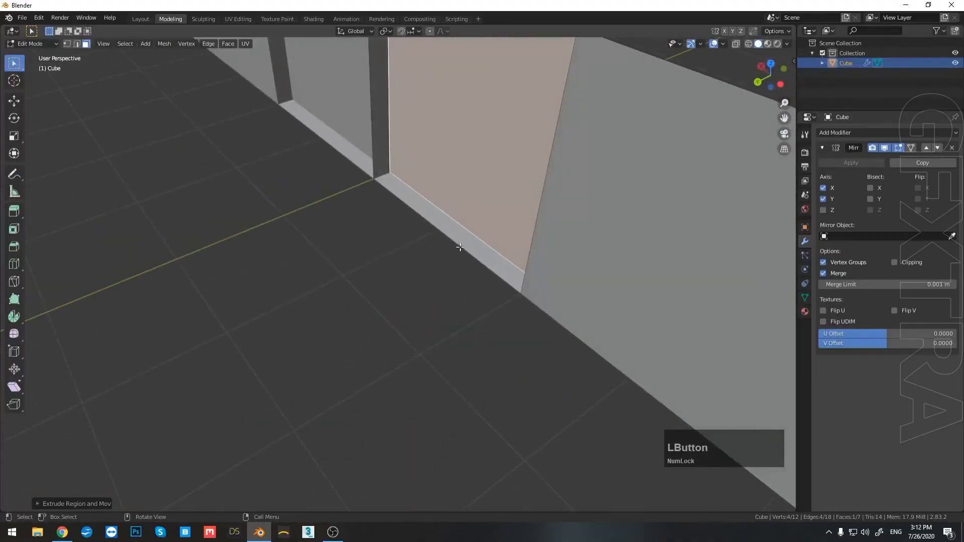
Delete the bottom face and the side face on the mirror line from the extruded central front section
click(460, 247)
click(430, 211)
shift+click(390, 147)
key(ctrl+z)
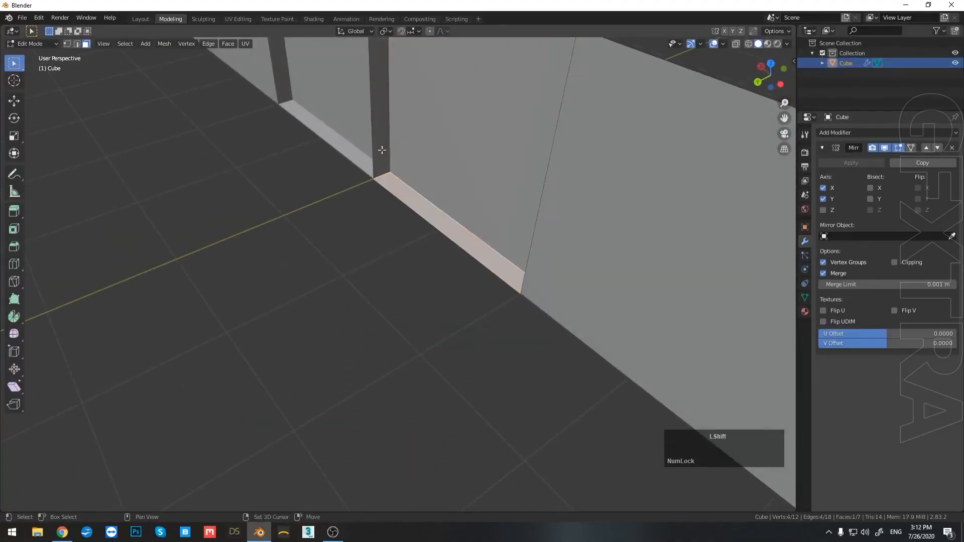
shift+click(382, 149)
scroll(381, 150, down, 2)
middle_drag(382, 149, 368, 188)
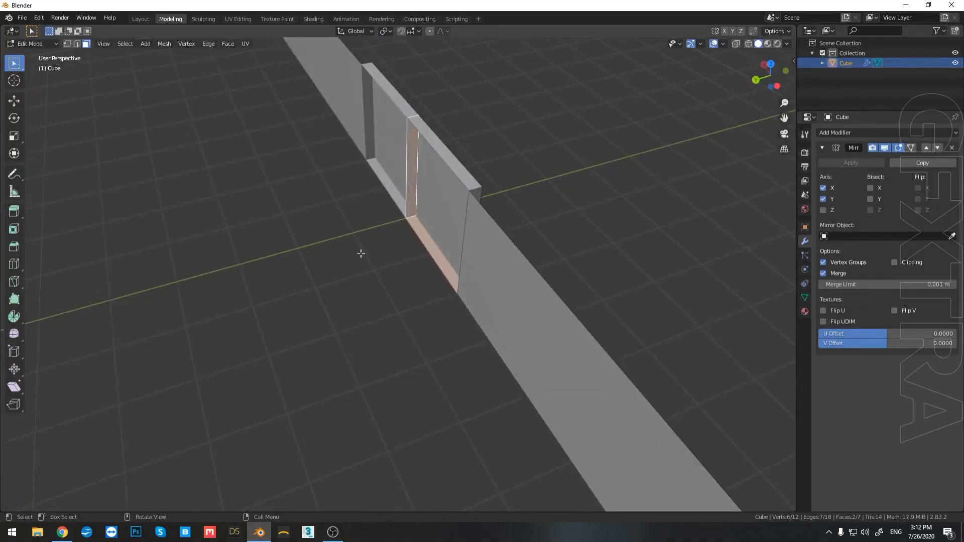
key(Delete)
click(433, 240)
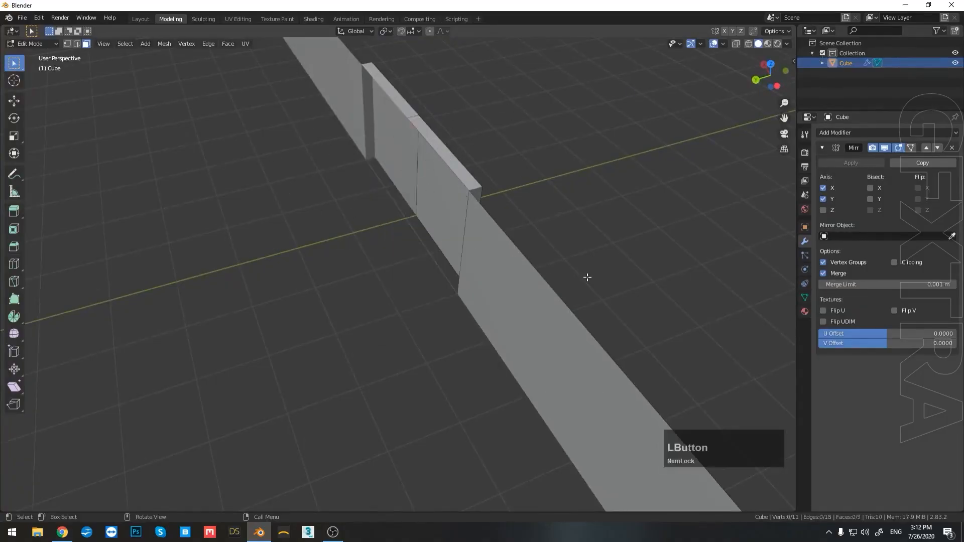
Add five evenly spaced vertical loop cuts to the long front wall face beside the projecting section
middle_drag(586, 275, 369, 323)
shift+middle_drag(280, 337, 404, 272)
click(446, 323)
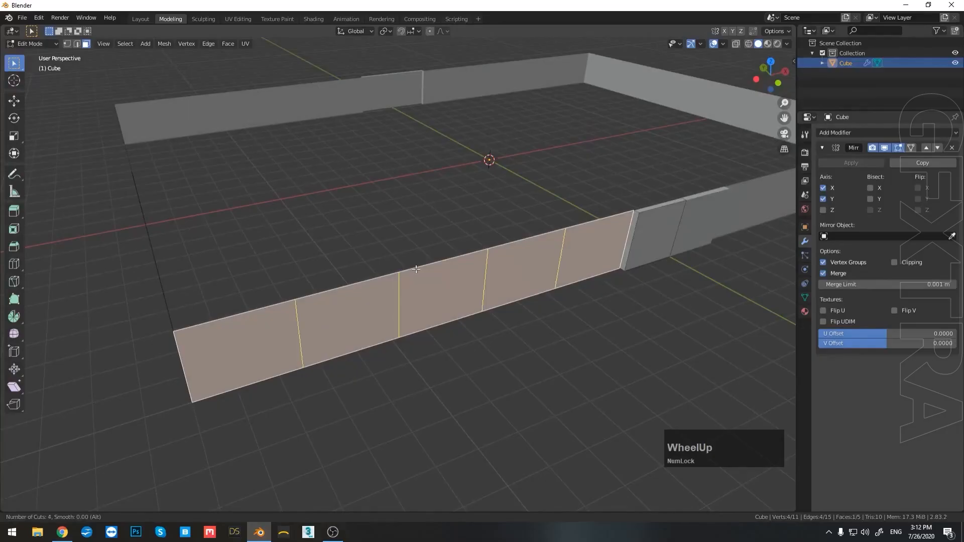
click(416, 270)
In front view, add a vertical loop cut through the middle of the front wall's outermost segment
middle_drag(418, 353, 499, 323)
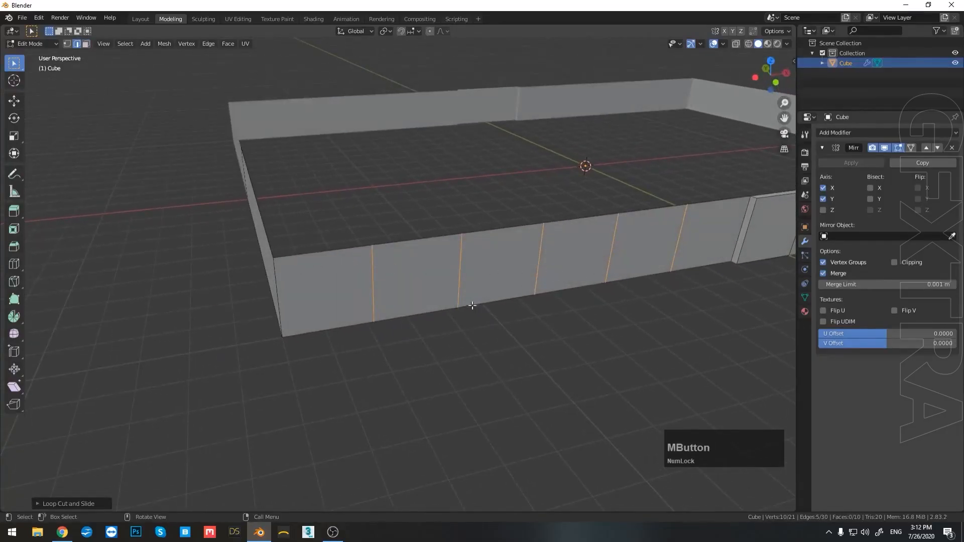
key(grave)
click(389, 255)
shift+middle_drag(371, 268, 494, 326)
scroll(461, 326, up, 2)
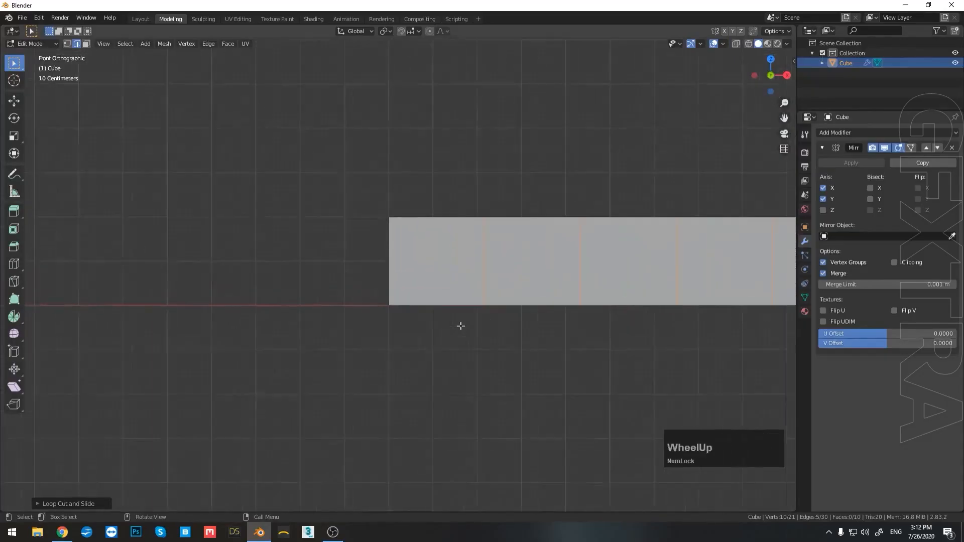
scroll(461, 326, up, 3)
click(447, 223)
scroll(450, 184, up, 2)
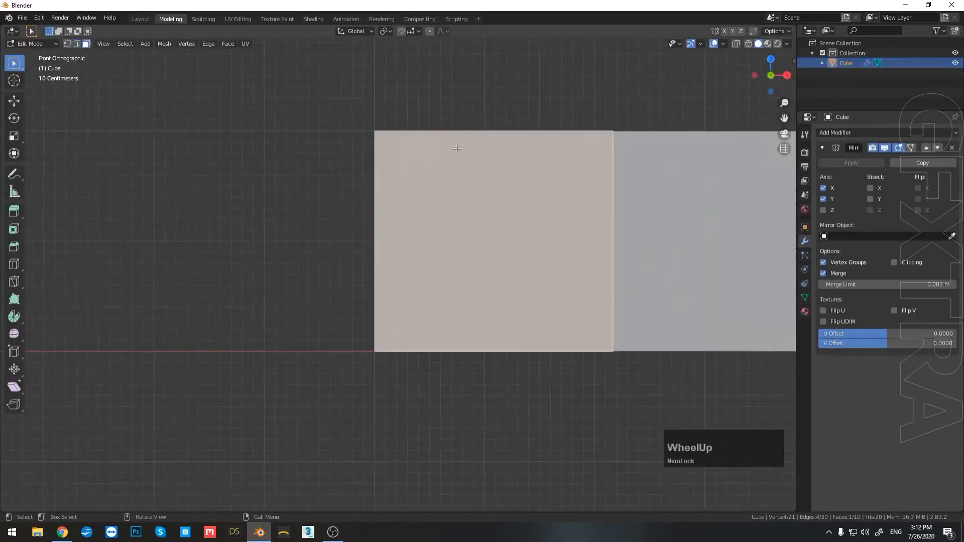
scroll(486, 128, up, 1)
click(492, 107)
scroll(600, 222, up, 2)
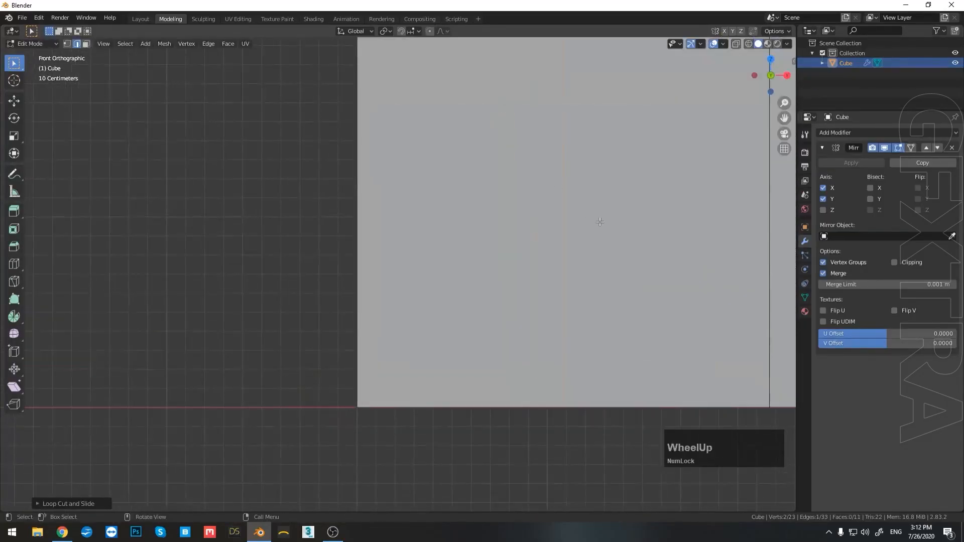
Move the new vertical edge 0.9 m along negative X, close to the outer end of the wall
key(g)
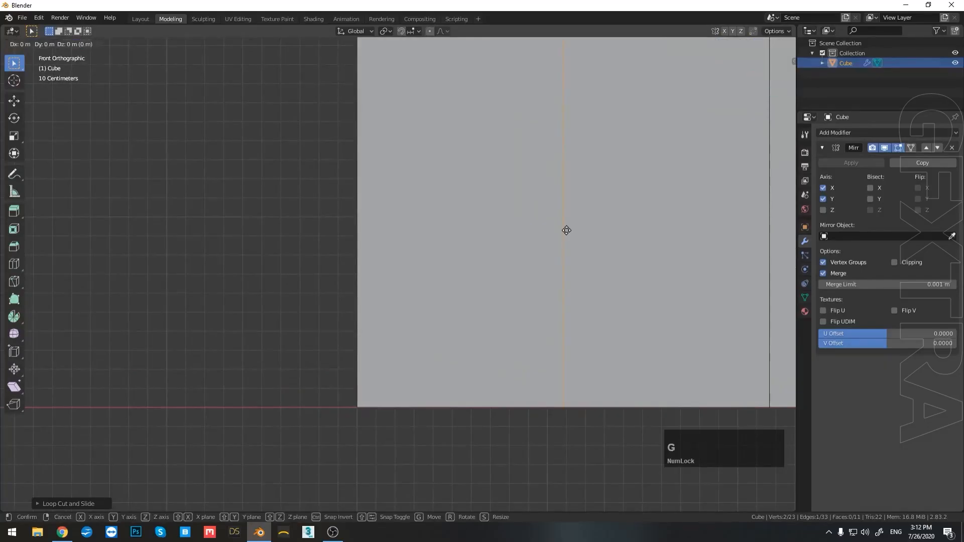
key(x)
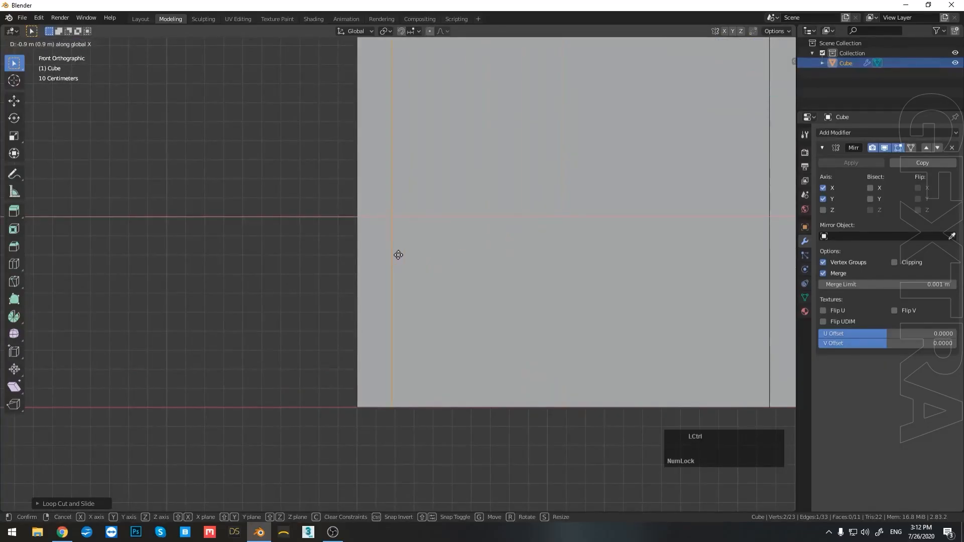
click(393, 257)
Add a vertical loop cut to the second front wall segment and shift it along X to form a narrow strip at the segment's outer edge
scroll(375, 405, down, 6)
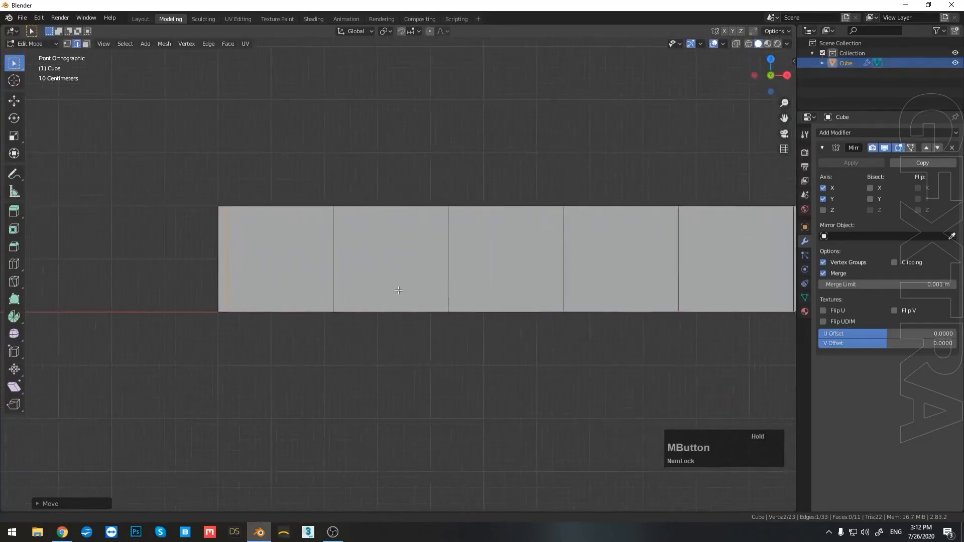
scroll(363, 253, up, 2)
click(367, 231)
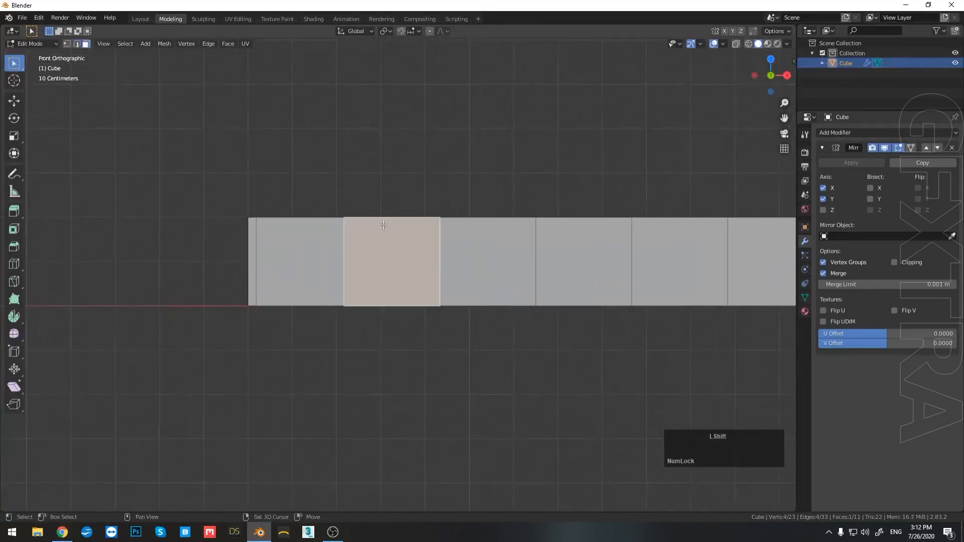
scroll(463, 235, up, 2)
click(468, 202)
scroll(490, 247, up, 2)
key(g)
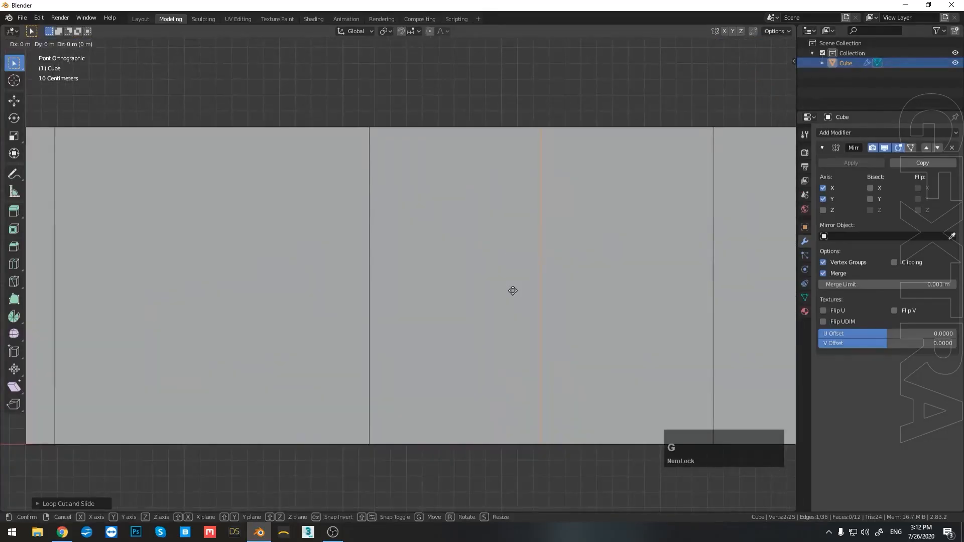
click(367, 305)
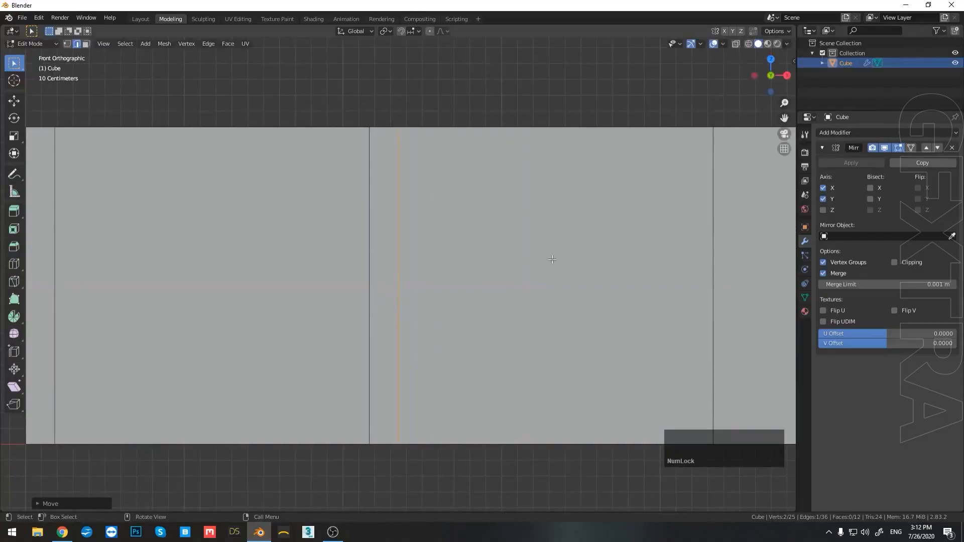
Add a vertical loop cut to the third front wall segment and move it along negative X, leaving a matching narrow strip
scroll(551, 263, down, 3)
key(3)
click(506, 260)
key(ctrl+r)
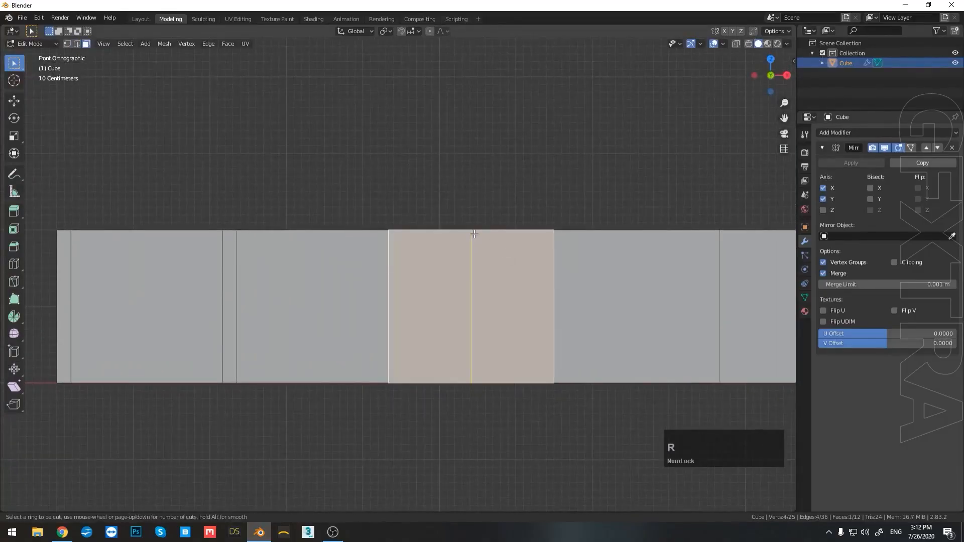
click(474, 234)
scroll(484, 262, up, 2)
key(g)
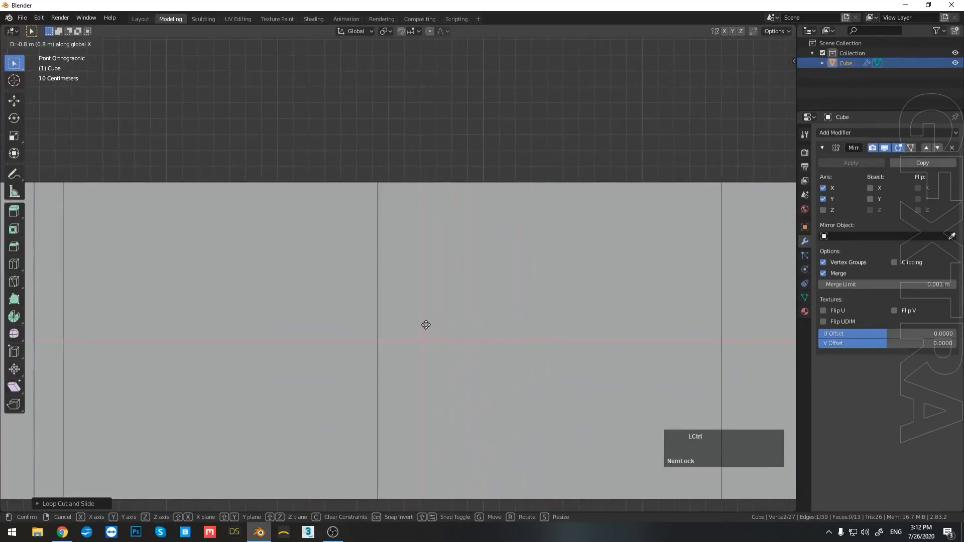
ctrl+click(421, 325)
Cut the fourth front wall segment vertically and move the new edge along negative X to form the same narrow strip
shift+middle_drag(464, 331, 472, 224)
scroll(544, 296, down, 2)
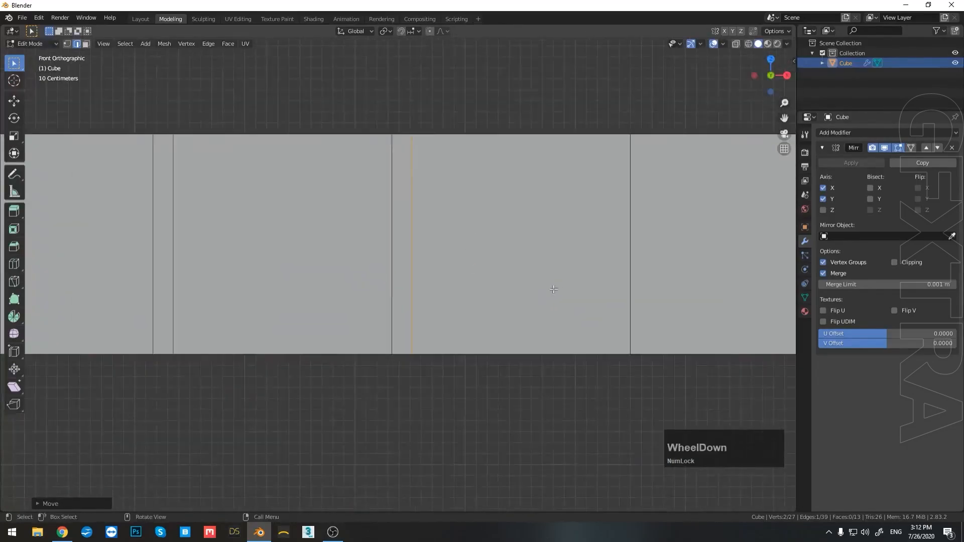
shift+middle_drag(526, 288, 361, 295)
key(3)
click(567, 163)
scroll(567, 164, down, 1)
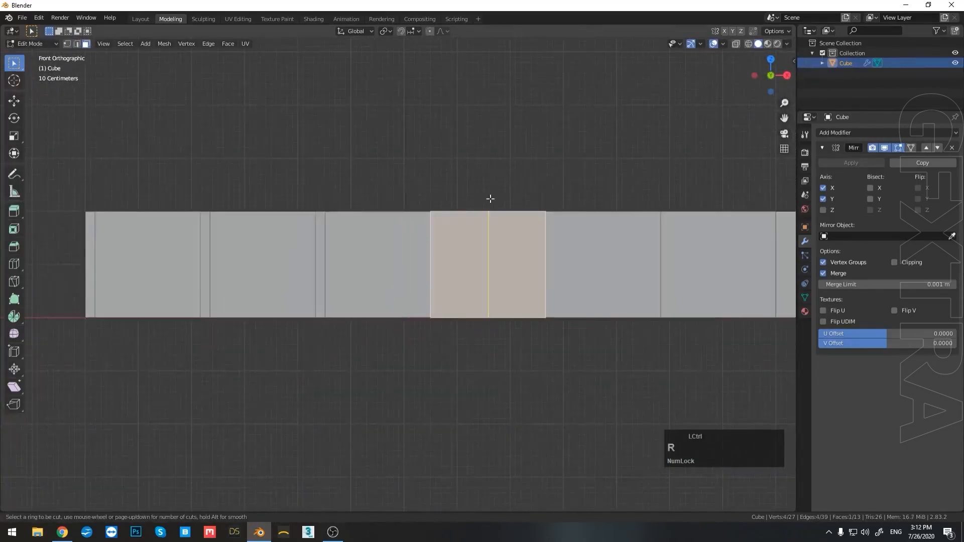
click(473, 228)
scroll(490, 239, up, 2)
key(g)
key(x)
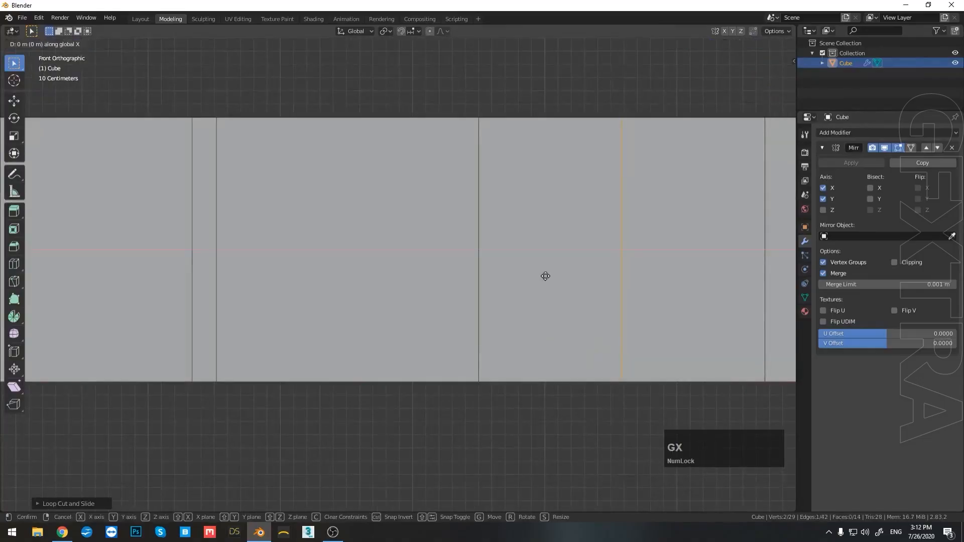
click(421, 279)
Cut the fifth front wall segment vertically, move the edge along negative X, and correct it by 0.1 m to match the other strips
scroll(422, 279, down, 5)
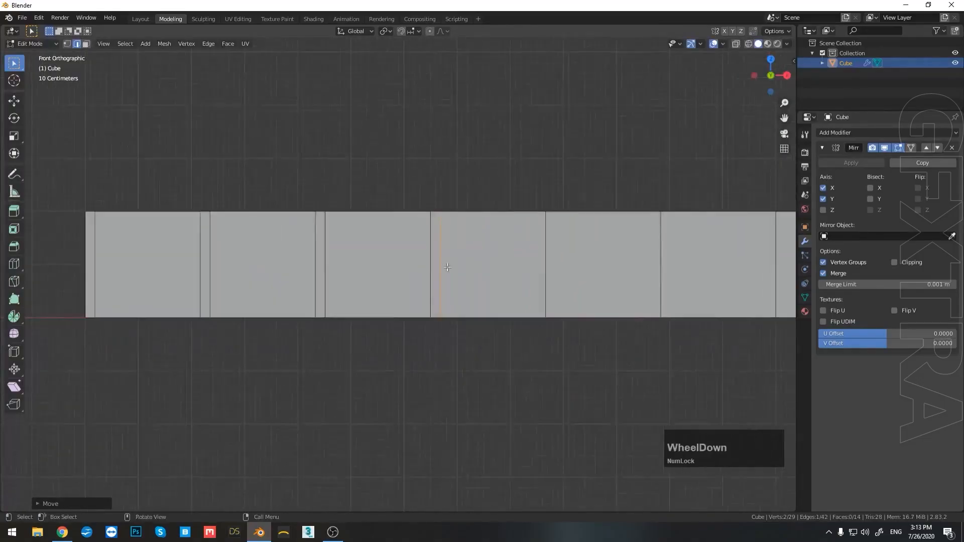
shift+middle_drag(482, 239, 462, 235)
key(3)
click(483, 254)
click(488, 239)
scroll(539, 293, up, 4)
key(g)
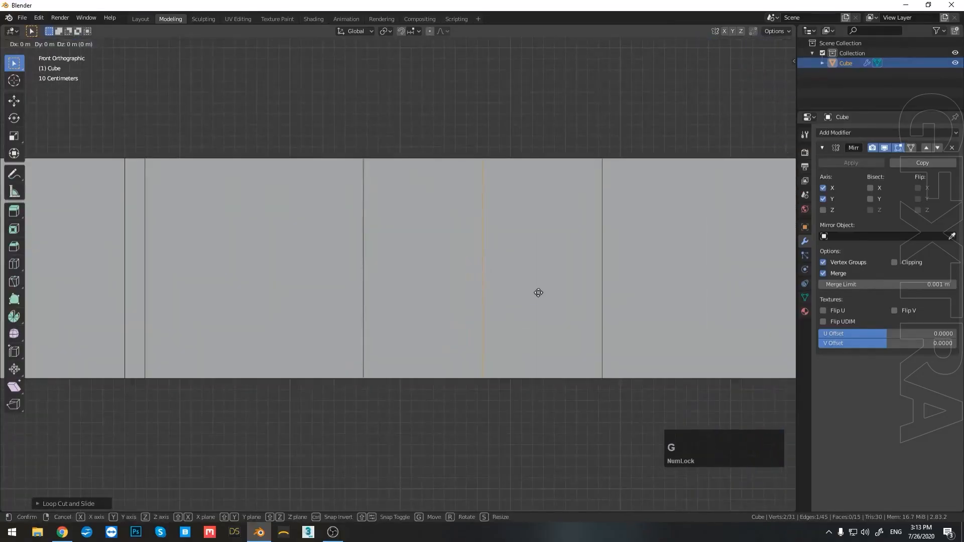
click(434, 302)
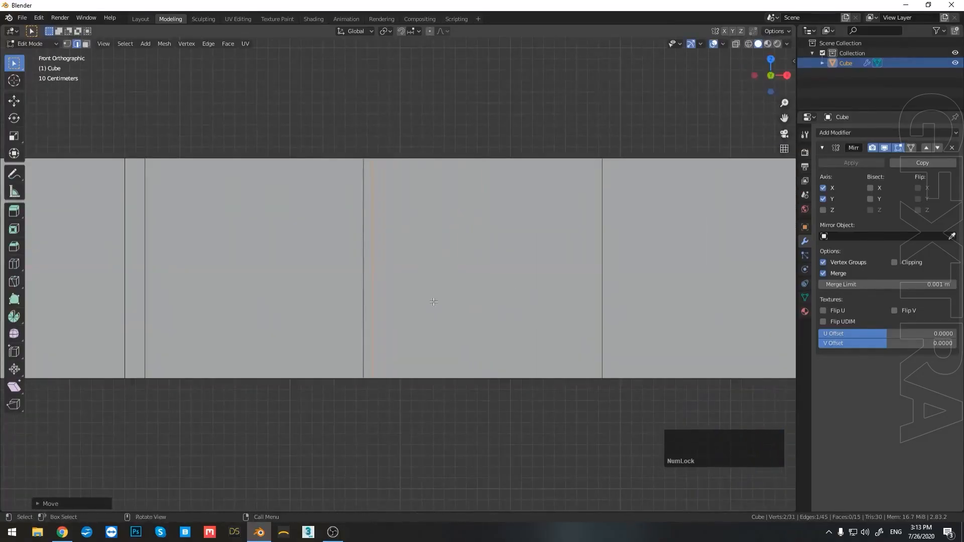
key(g)
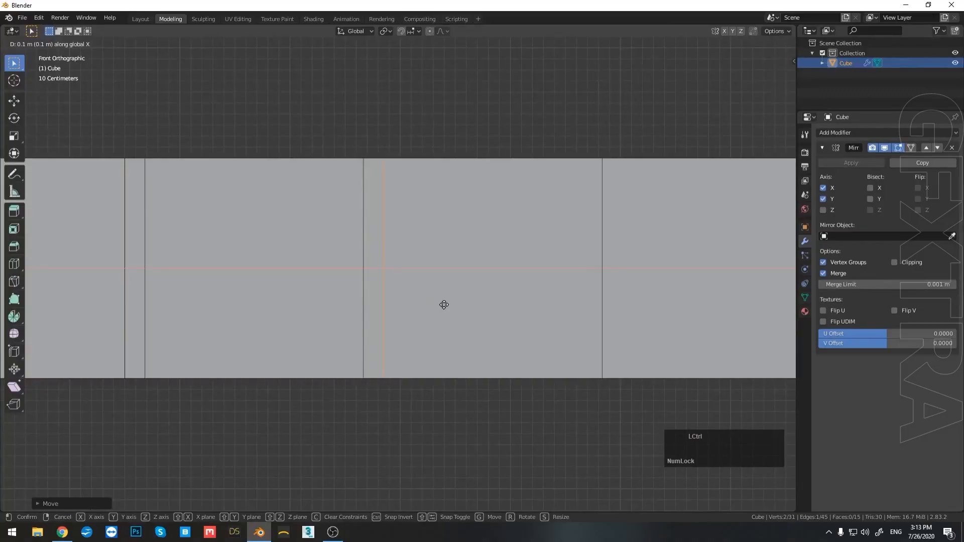
click(444, 305)
Add a vertical loop cut to the sixth front wall segment and move it along X beside that segment's outer edge
scroll(366, 382, down, 3)
shift+middle_drag(576, 296, 463, 304)
key(3)
click(477, 230)
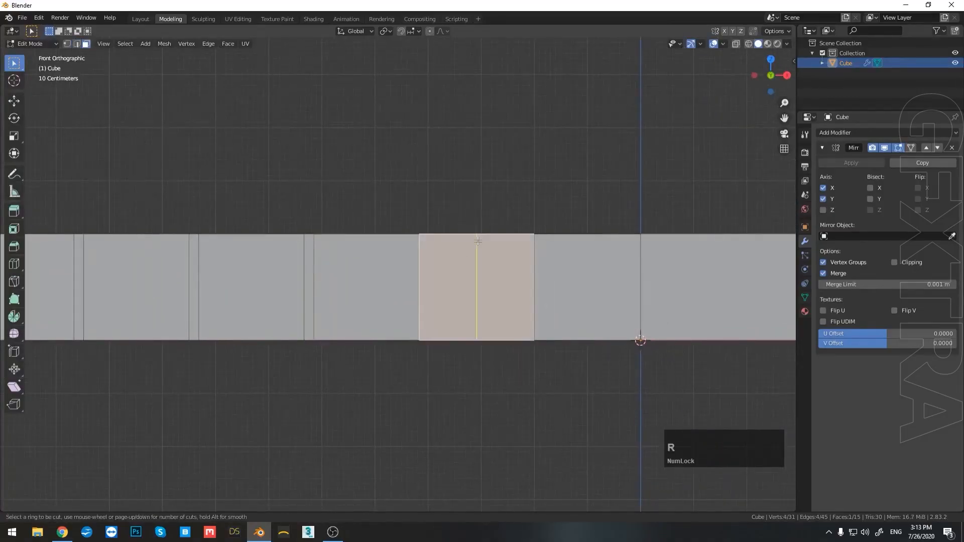
click(478, 241)
scroll(580, 279, up, 3)
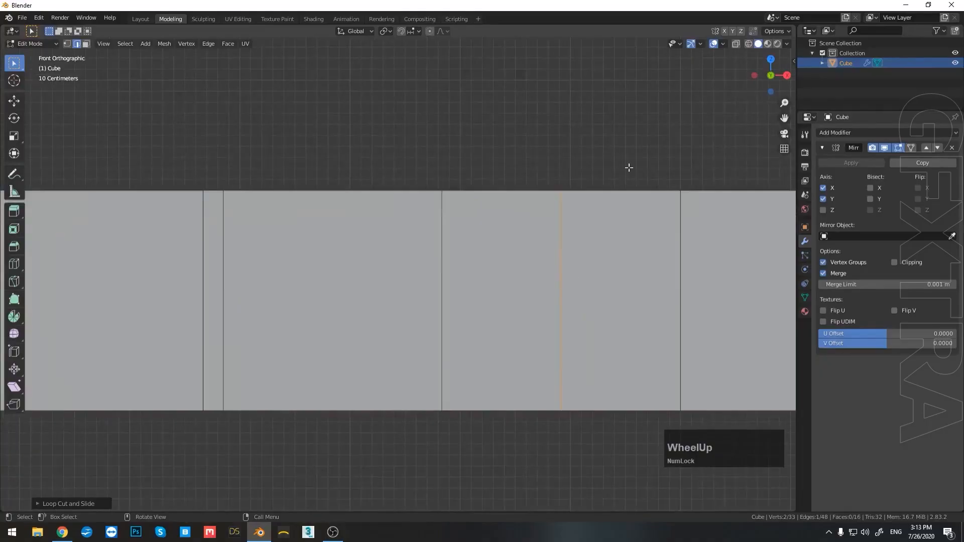
key(g)
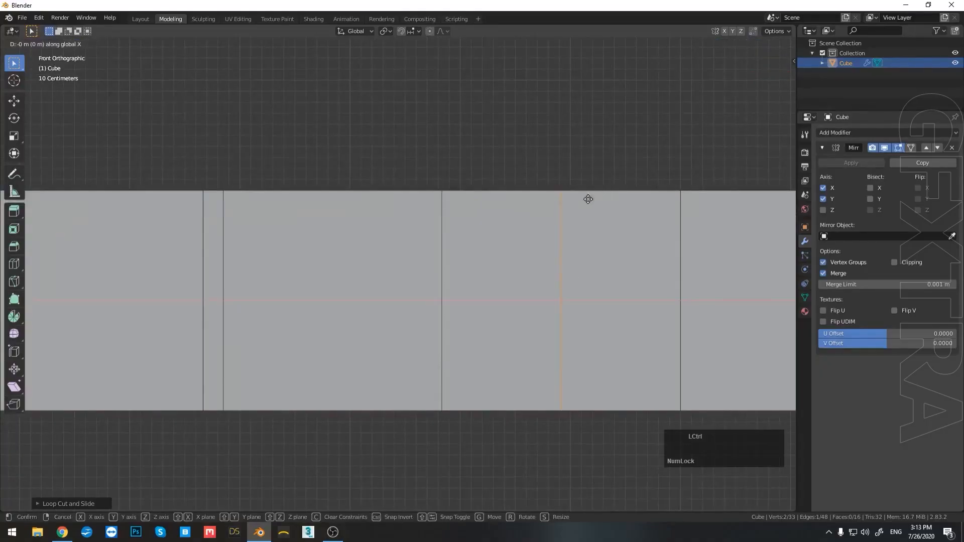
click(514, 214)
Add two evenly spaced horizontal loop cuts around the unmirrored front and side walls
scroll(512, 212, down, 5)
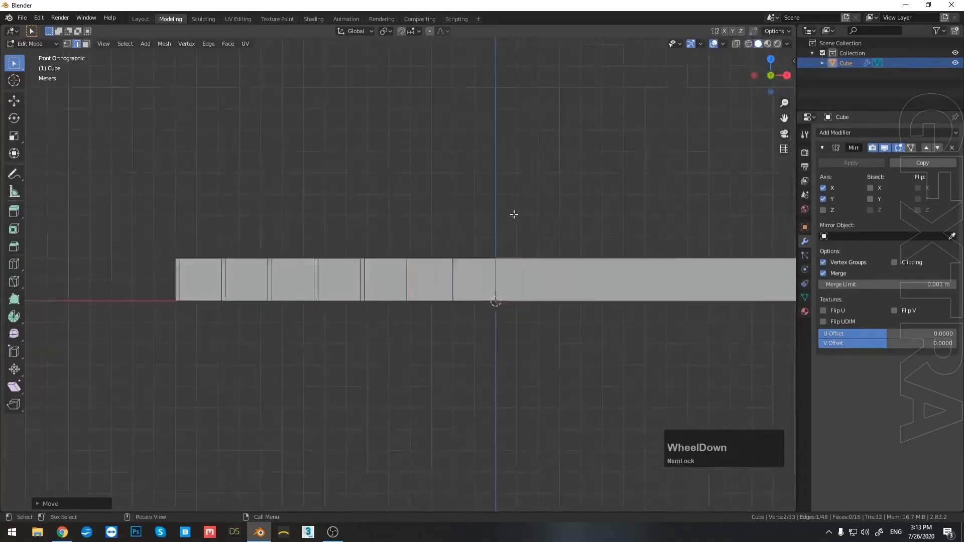
middle_drag(508, 236, 527, 261)
scroll(472, 316, up, 4)
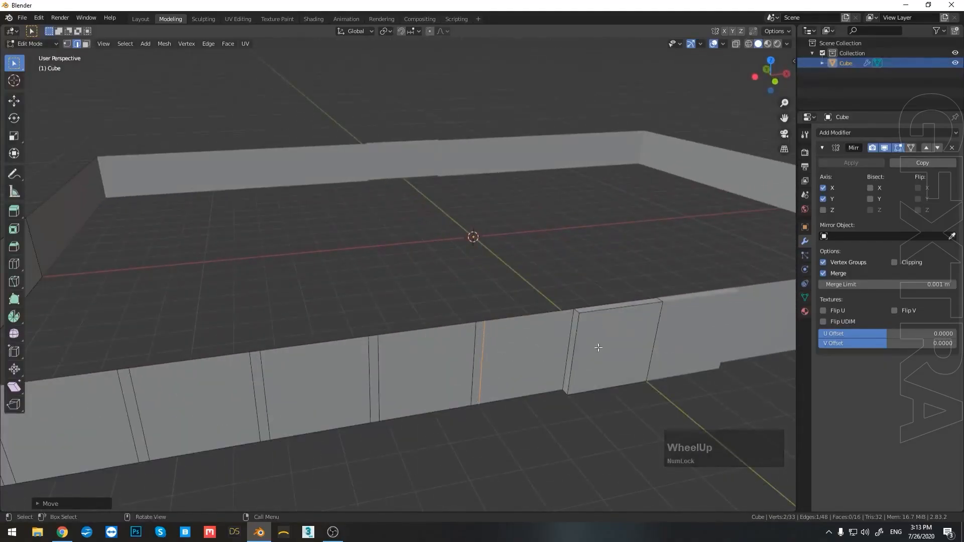
scroll(625, 310, down, 3)
shift+middle_drag(494, 316, 548, 290)
key(3)
click(557, 273)
scroll(595, 280, up, 1)
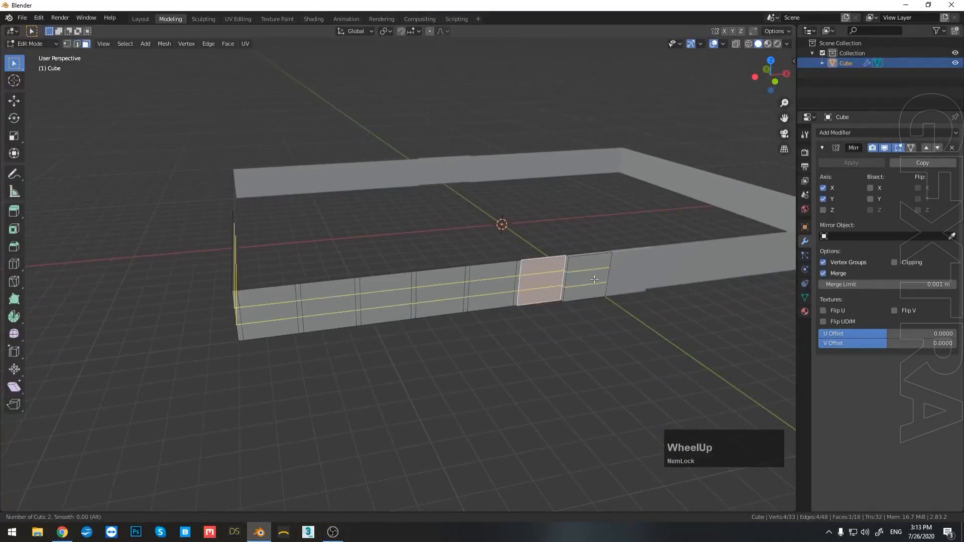
click(595, 279)
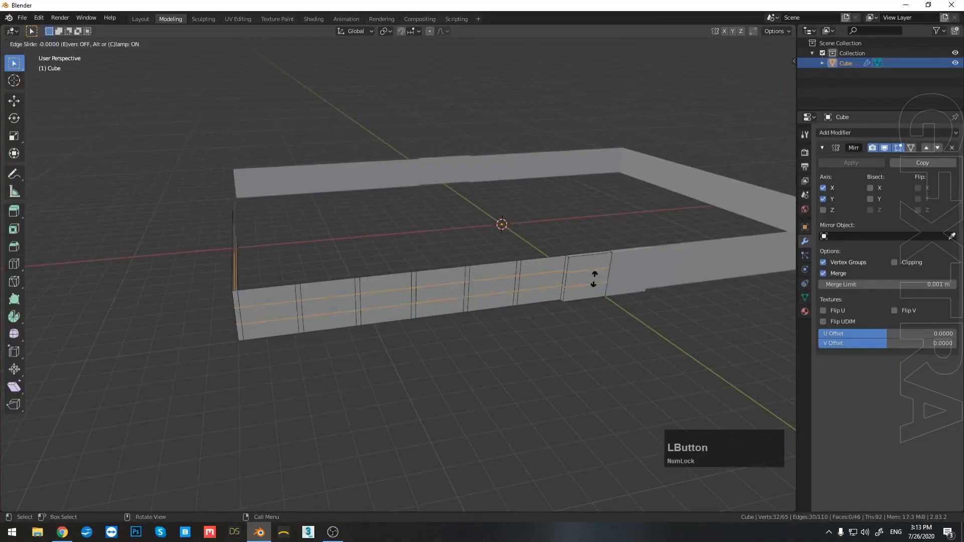
In front view, scale the two horizontal edge loops apart along Z by about 1.335
key(grave)
click(388, 262)
shift+middle_drag(388, 262, 479, 302)
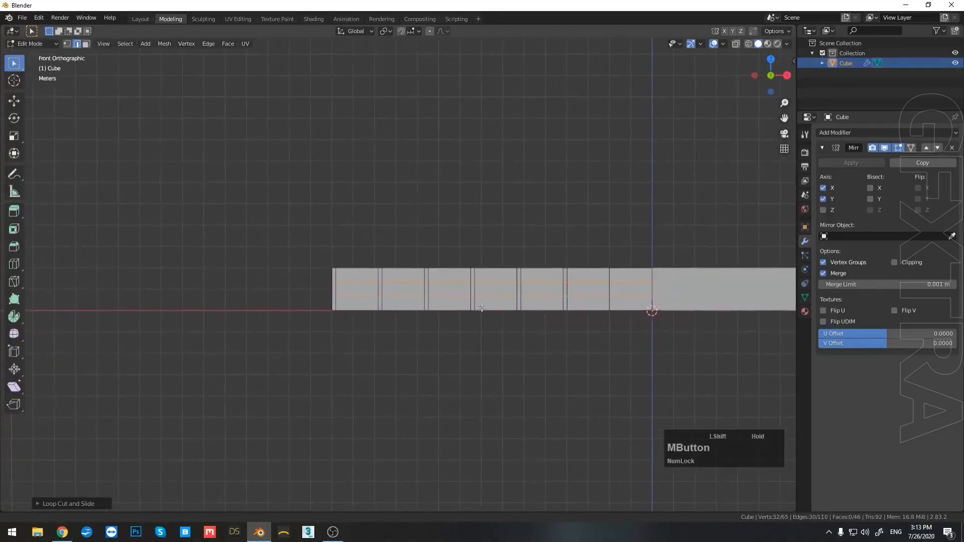
key(s)
key(z)
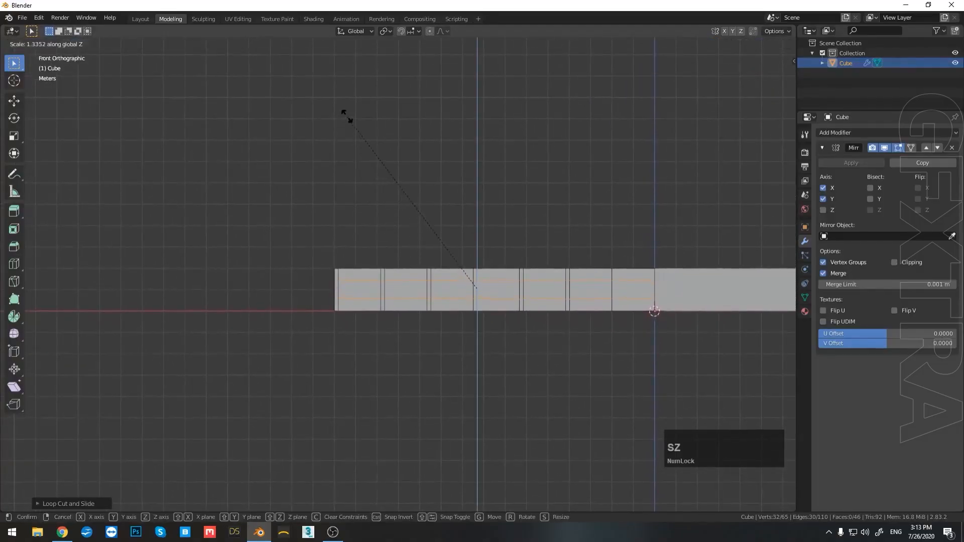
click(346, 115)
Move both horizontal edge loops up along Z, bringing the upper one near the wall's top, and return to face selection
scroll(452, 297, up, 6)
key(g)
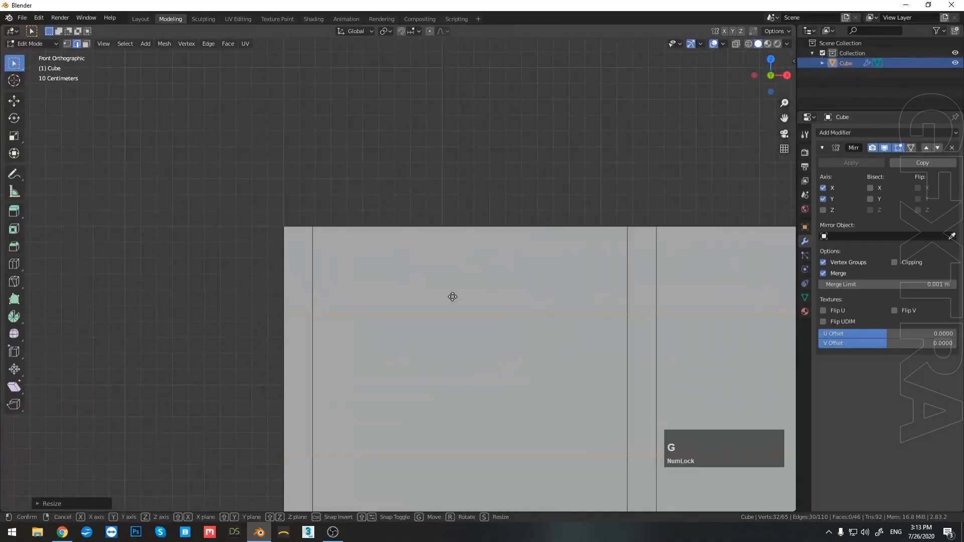
key(z)
click(456, 253)
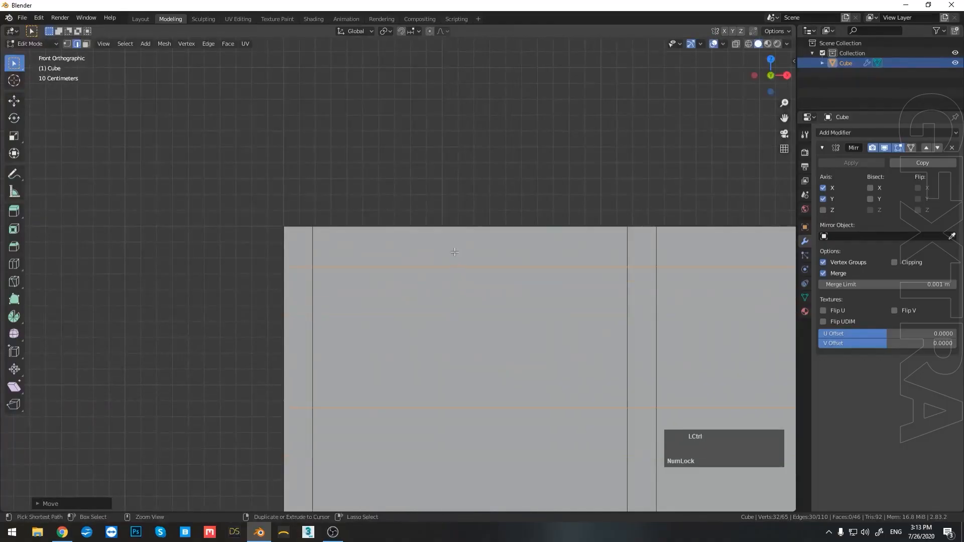
scroll(271, 258, down, 3)
middle_drag(270, 258, 476, 337)
key(3)
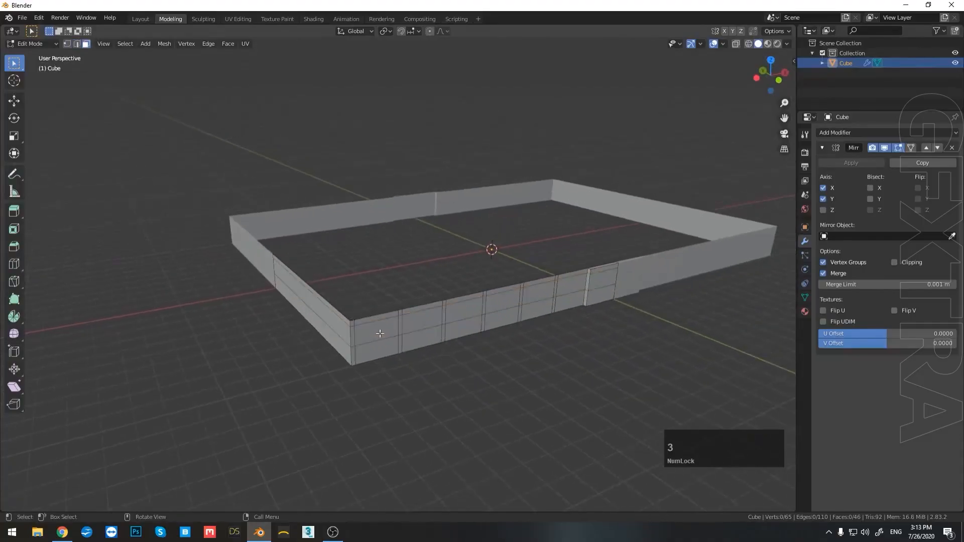
Extrude the six tall upper panel faces of the front wall, left of the projecting section, inward about 0.18 m along Y
click(376, 330)
shift+click(422, 321)
shift+click(461, 314)
shift+click(503, 305)
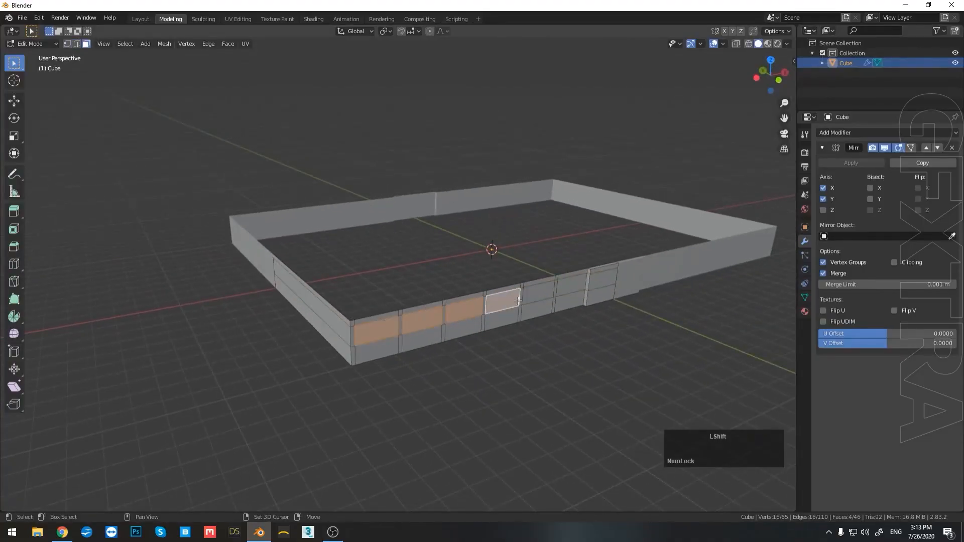
shift+click(539, 295)
shift+click(566, 286)
scroll(566, 285, up, 3)
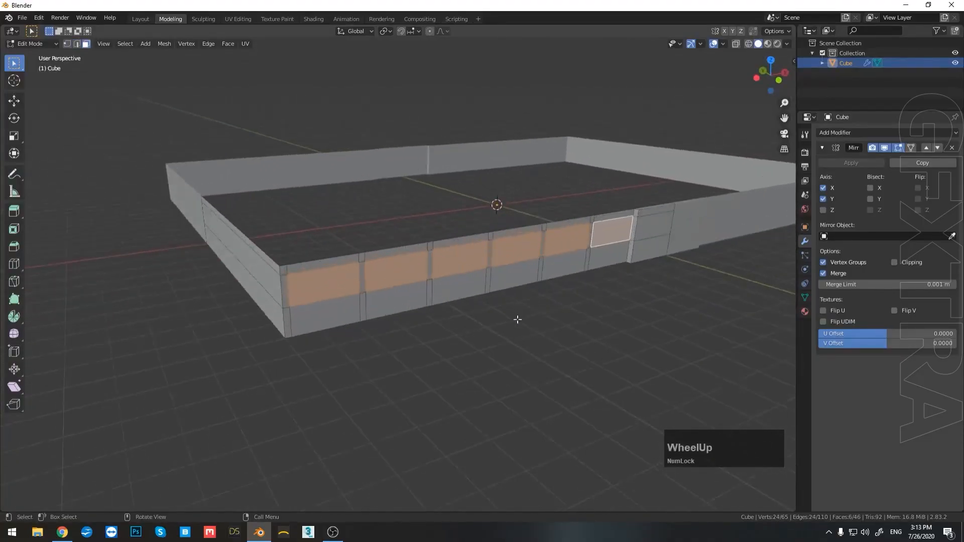
middle_drag(517, 318, 523, 330)
key(e)
key(y)
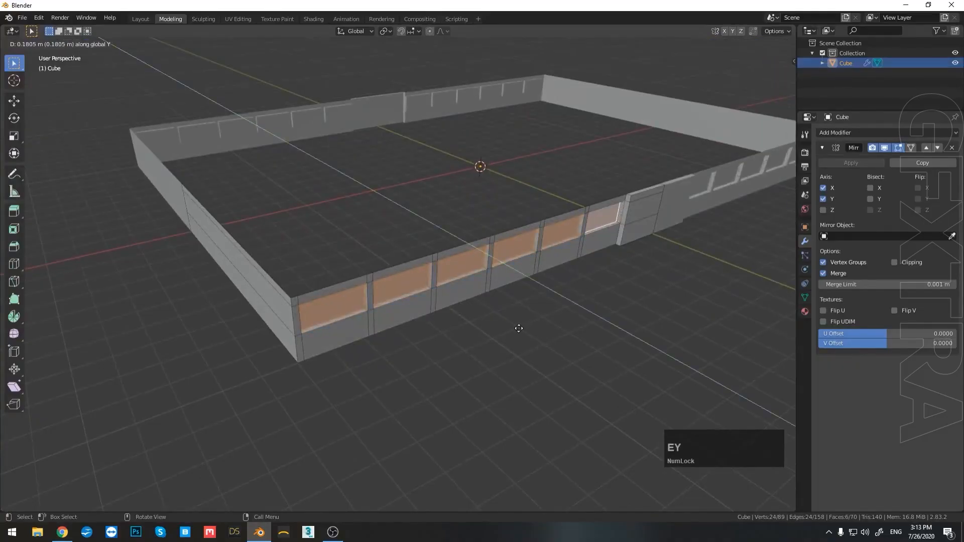
click(520, 328)
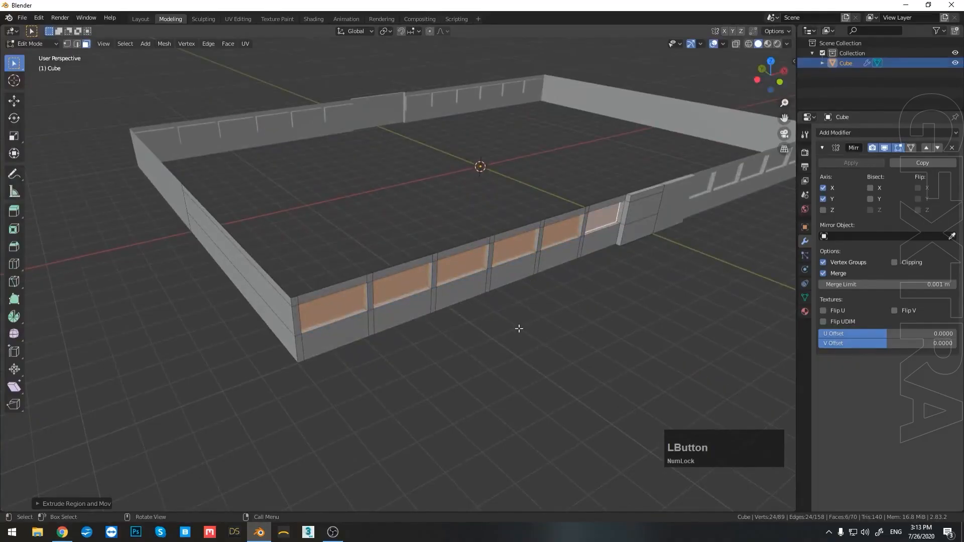
Set the extrusion's Y distance for the six front wall panels to 0.2 m
click(83, 504)
click(134, 468)
text(0.2)
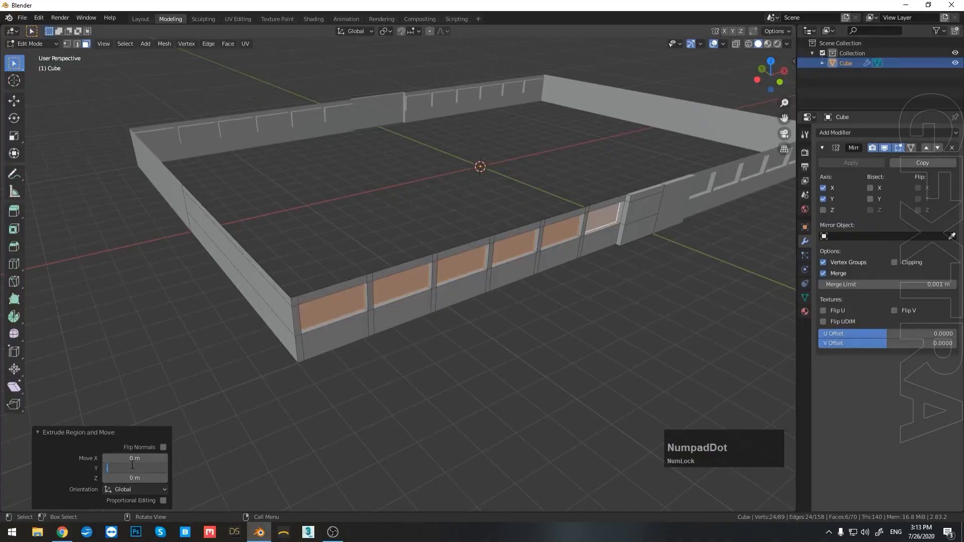
key(Return)
Add one centred vertical loop cut to the unmirrored half of the side wall
middle_drag(306, 336, 365, 306)
key(3)
click(323, 275)
key(ctrl+r)
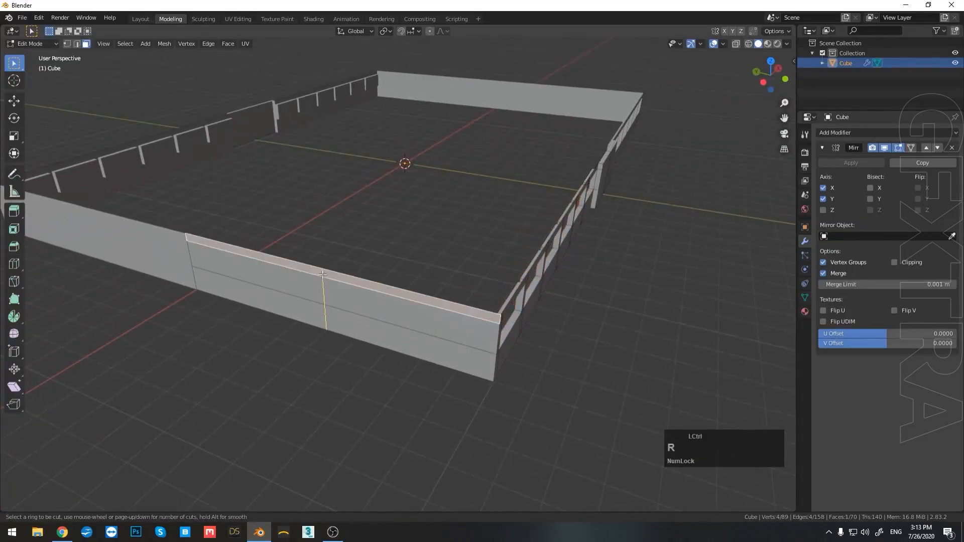
click(323, 274)
middle_drag(412, 254, 426, 312)
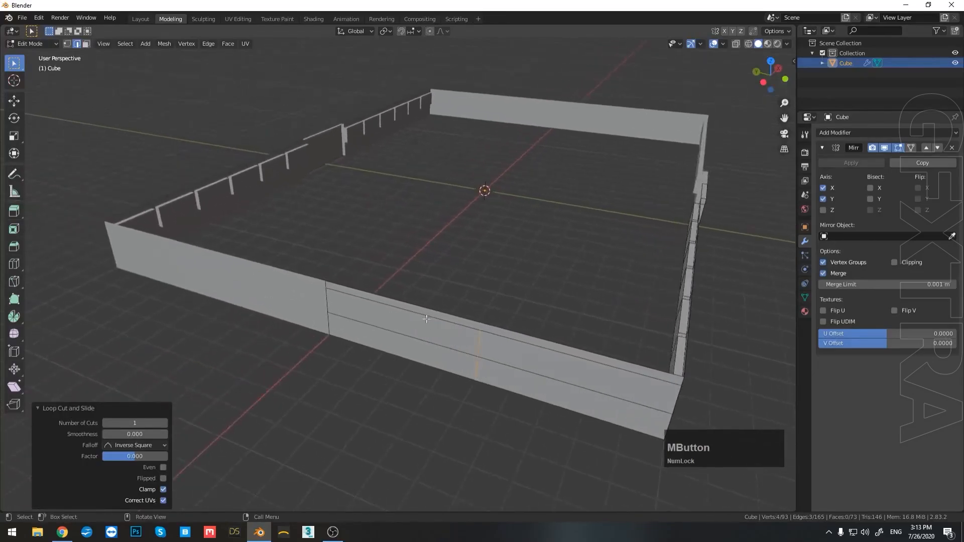
Extrude the three stacked faces of the side wall half nearest the X axis inward 0.3 m along X
key(3)
click(427, 313)
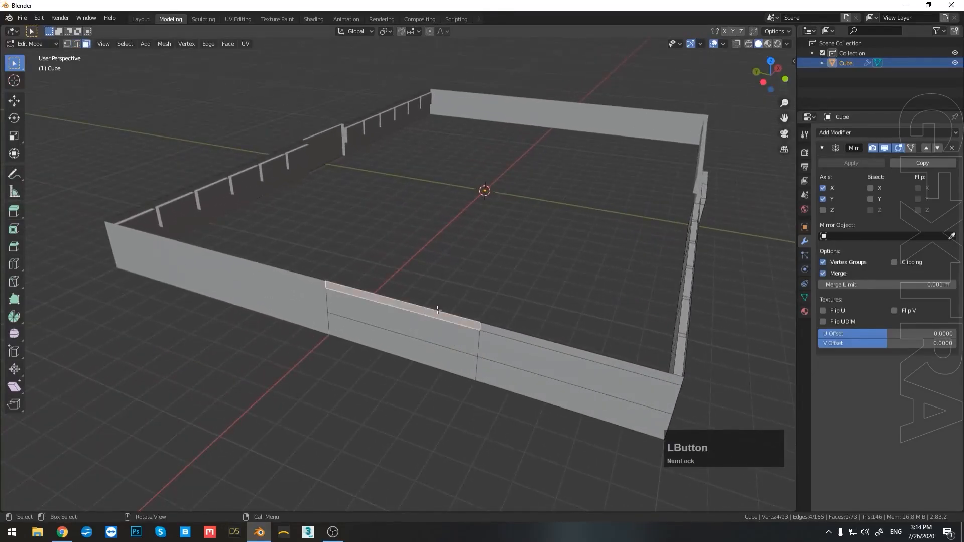
ctrl+click(428, 353)
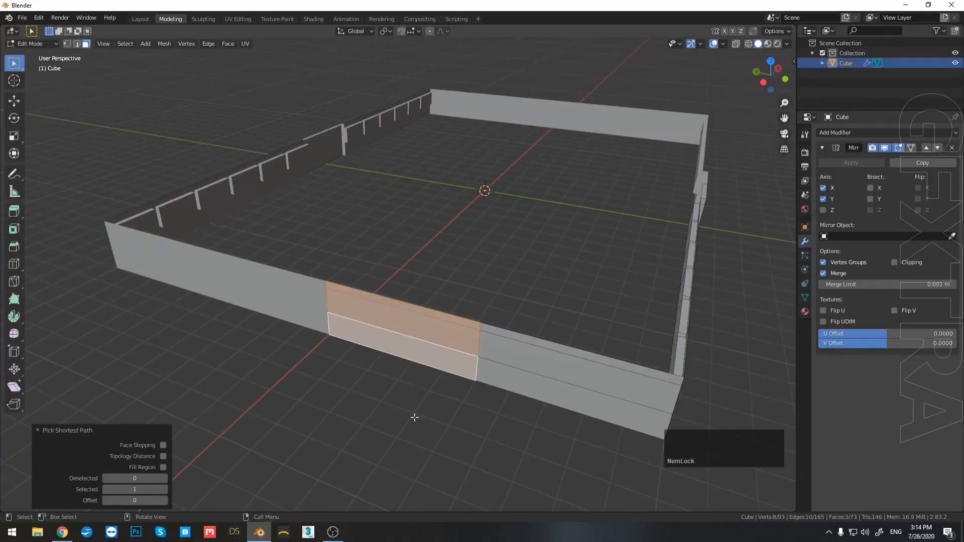
middle_drag(414, 417, 381, 408)
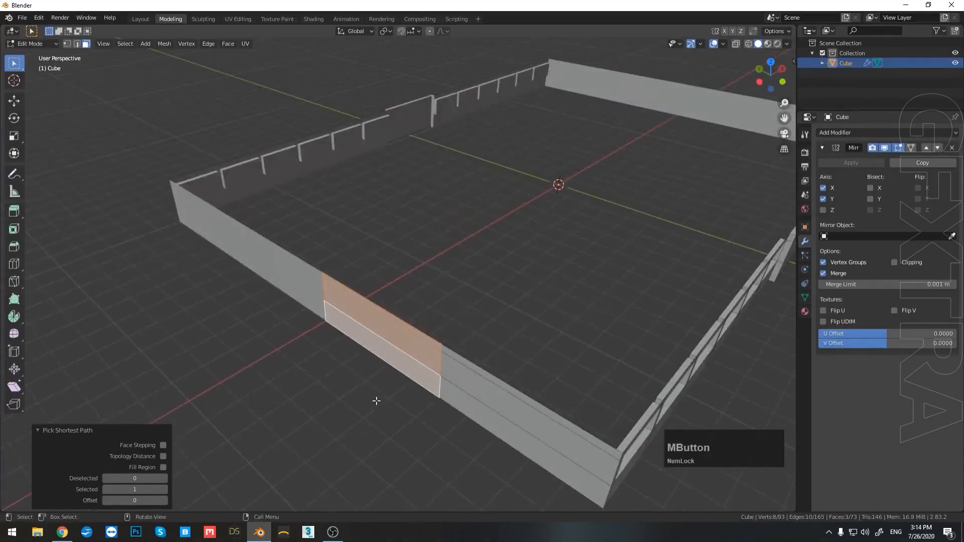
key(e)
key(x)
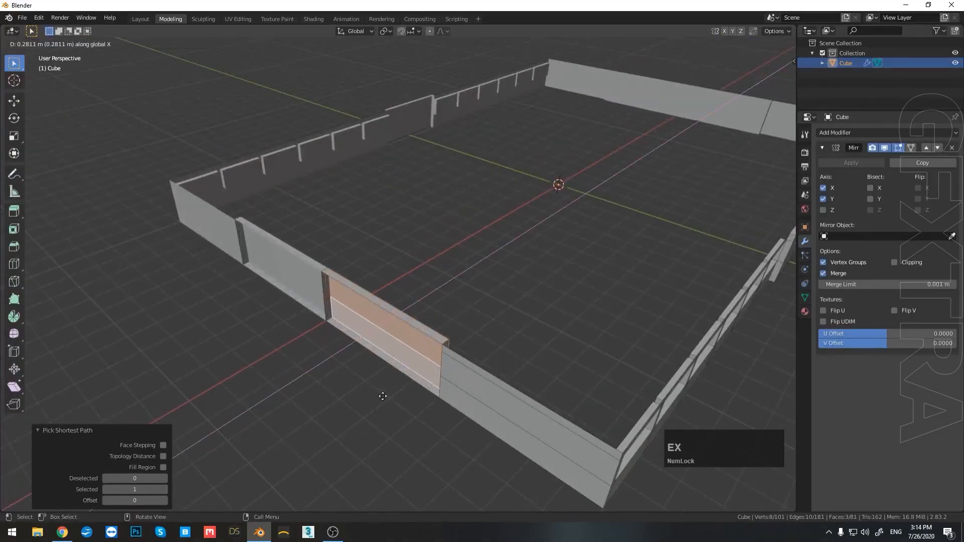
click(383, 396)
click(143, 459)
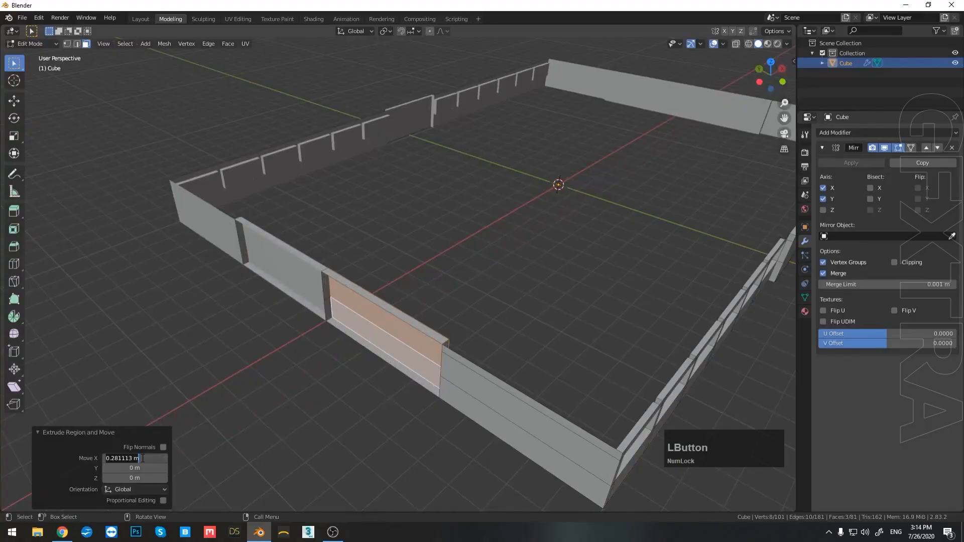
text(0.3)
key(KP_Enter)
Delete the bottom face and the three end faces at the mirror plane from the recessed side wall section
scroll(251, 408, up, 4)
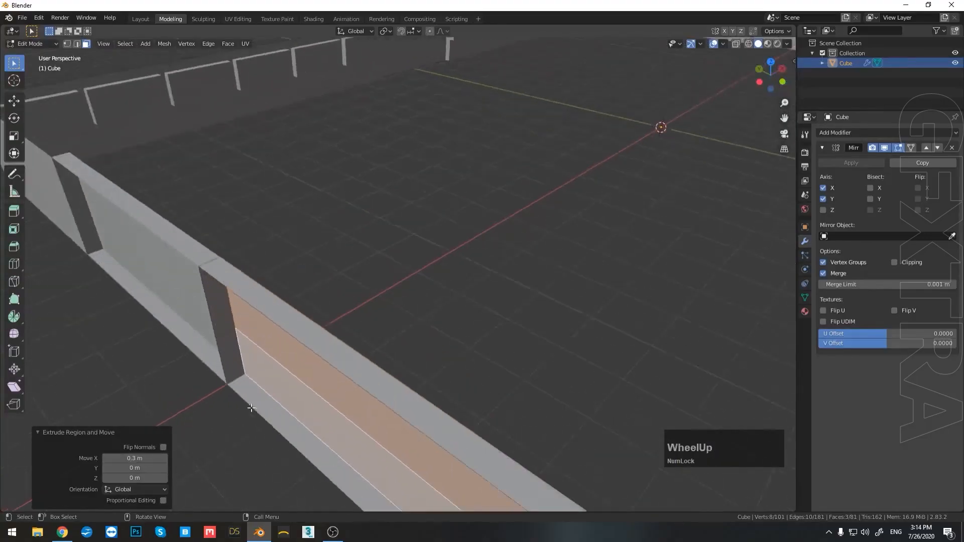
click(269, 423)
shift+click(240, 355)
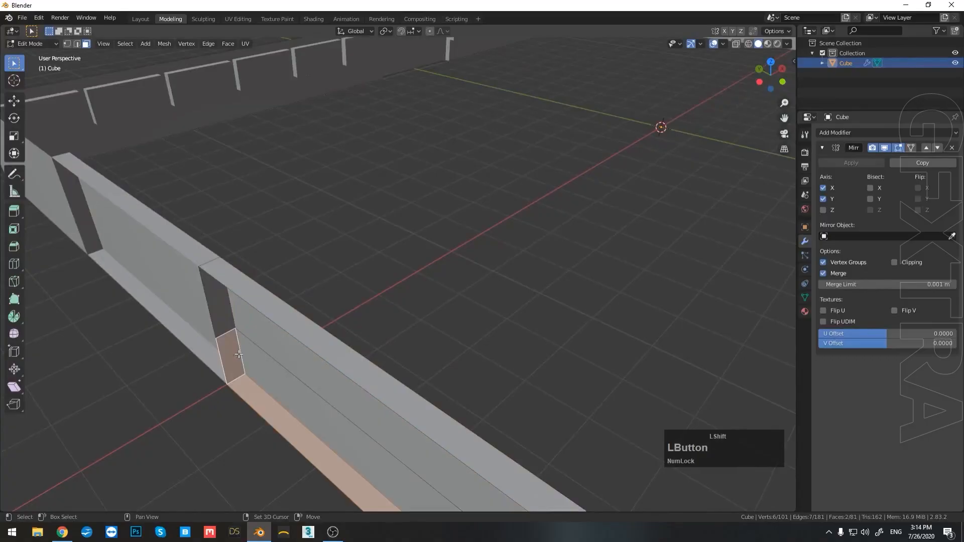
shift+click(220, 325)
middle_drag(221, 325, 211, 269)
shift+click(212, 269)
scroll(214, 321, down, 3)
key(Delete)
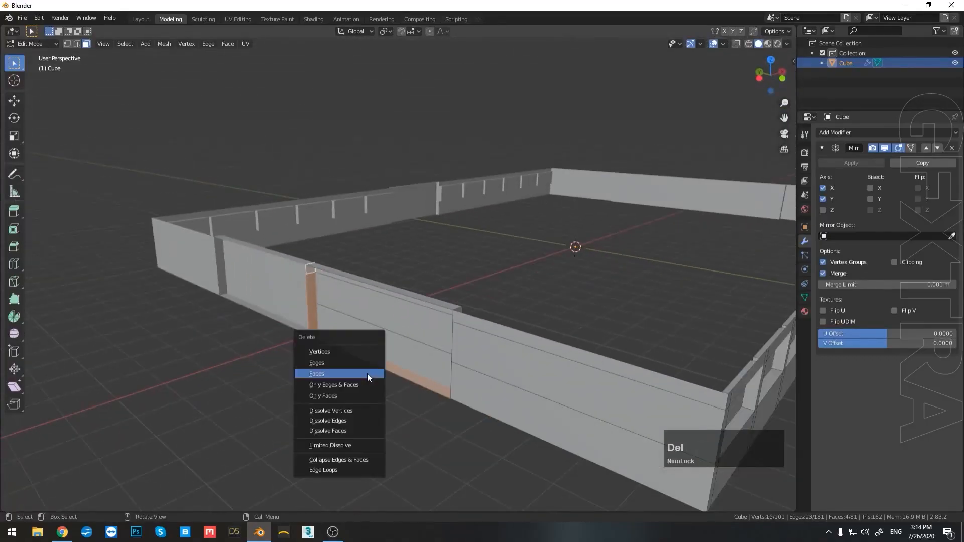
click(370, 375)
Fill a new face across the four outer border edges of the front wall recess beside the projecting central section
scroll(502, 383, down, 4)
middle_drag(501, 383, 444, 339)
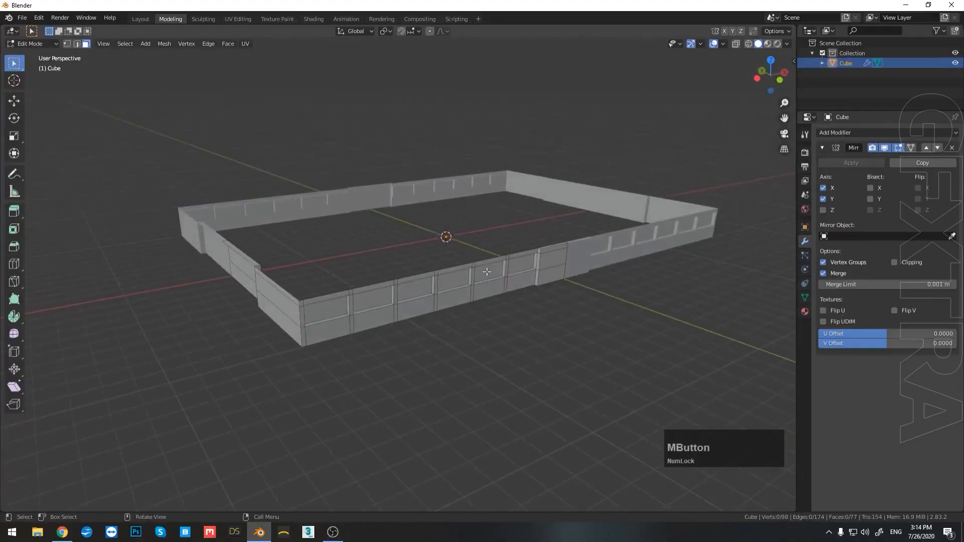
scroll(548, 285, up, 6)
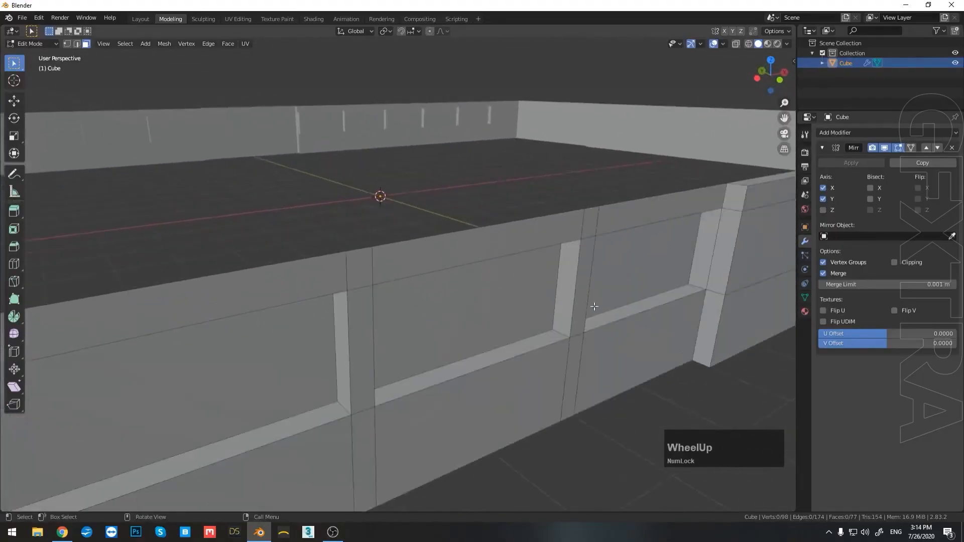
shift+middle_drag(593, 301, 370, 320)
scroll(423, 344, up, 2)
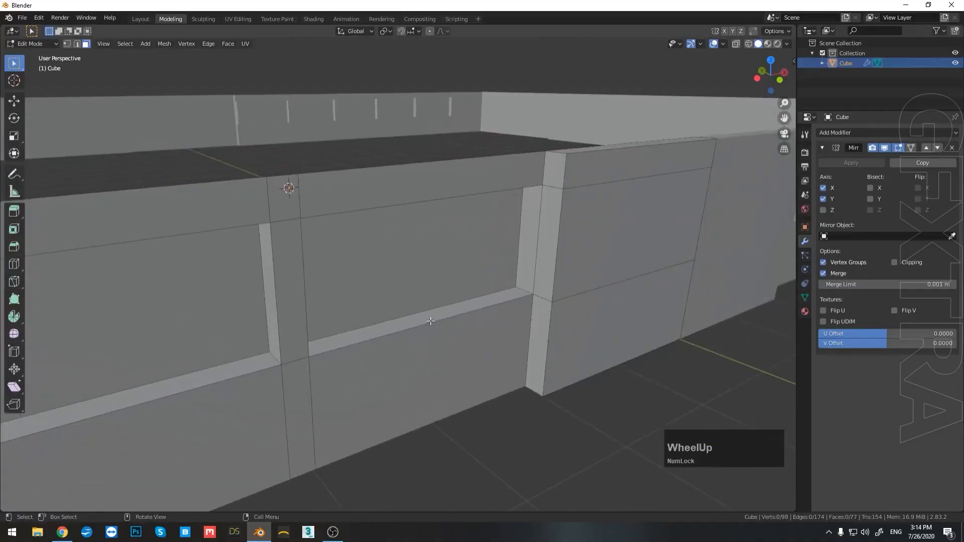
key(2)
click(440, 321)
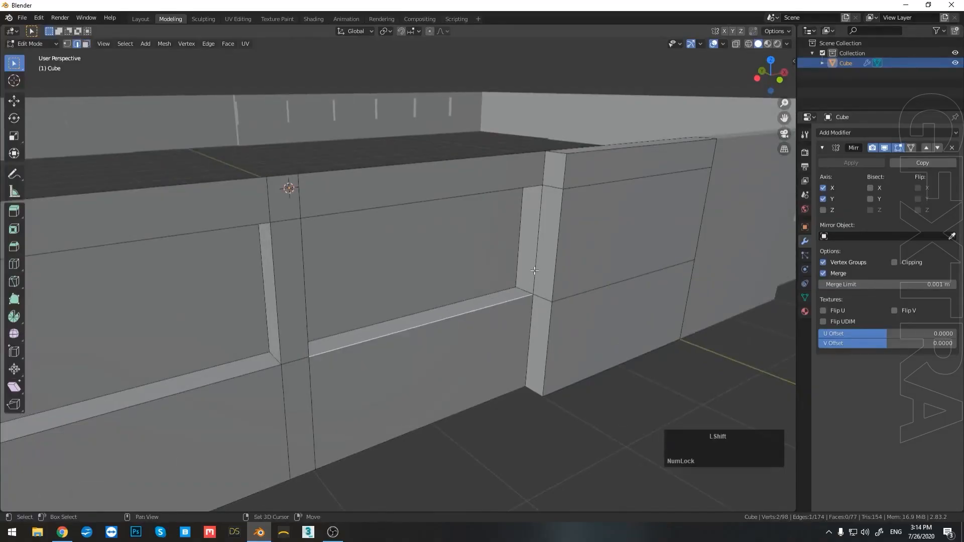
shift+click(534, 271)
shift+click(495, 190)
middle_drag(428, 205, 402, 213)
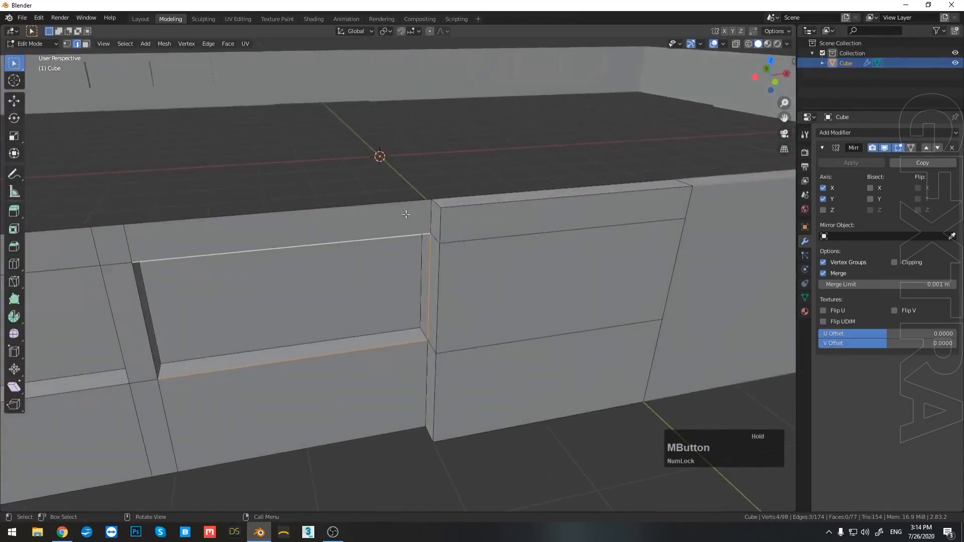
shift+click(151, 332)
middle_drag(150, 333, 297, 312)
key(f)
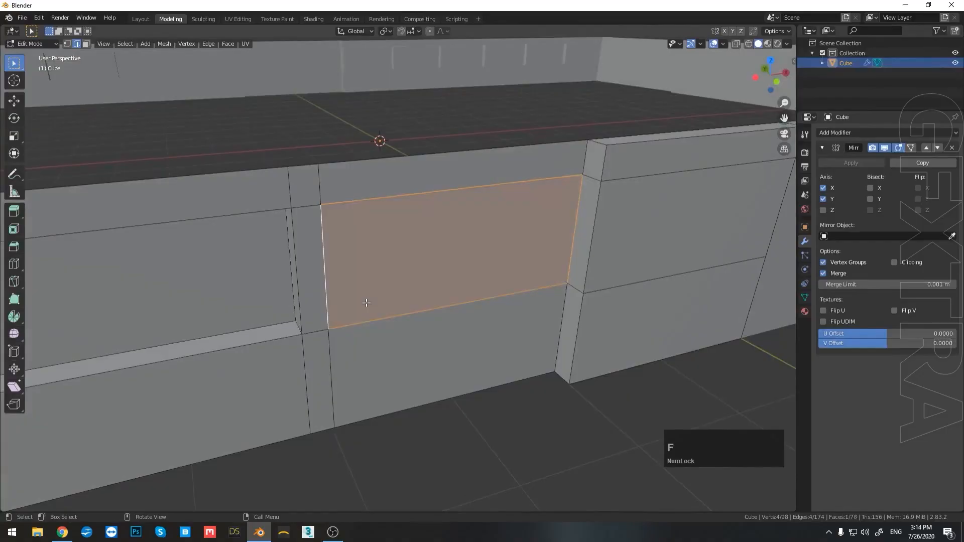
Separate the new panel face into its own object and select only that object in Object Mode
right_click(386, 289)
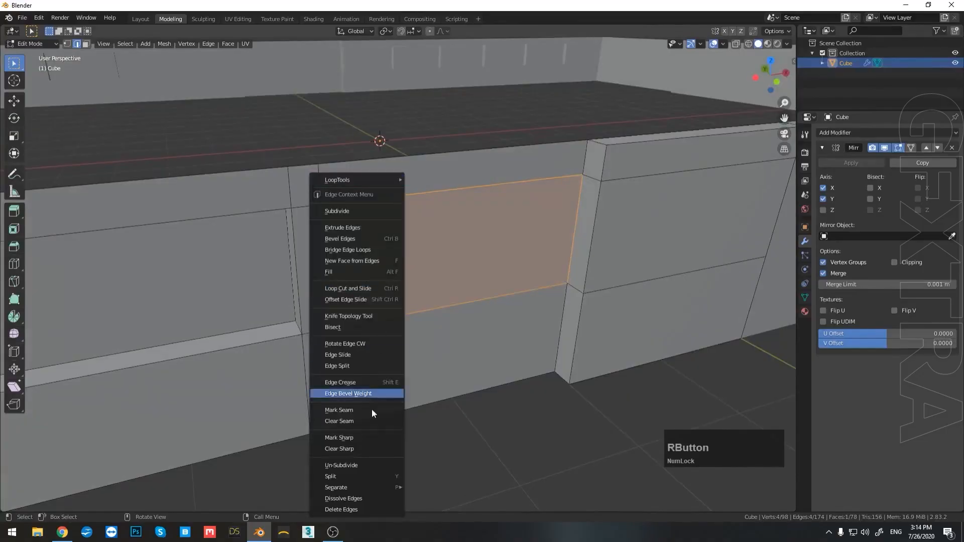
mouse_move(373, 487)
click(448, 469)
scroll(448, 432, down, 4)
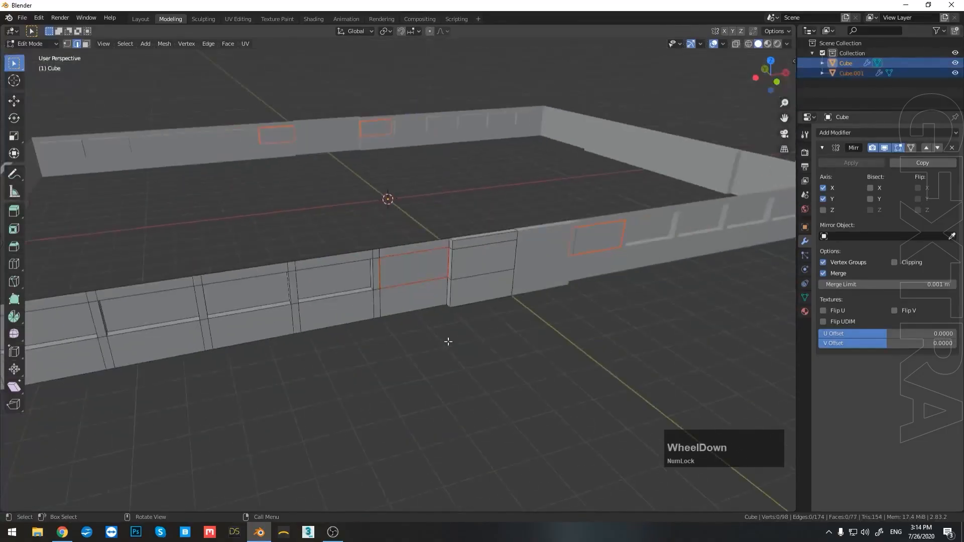
key(Tab)
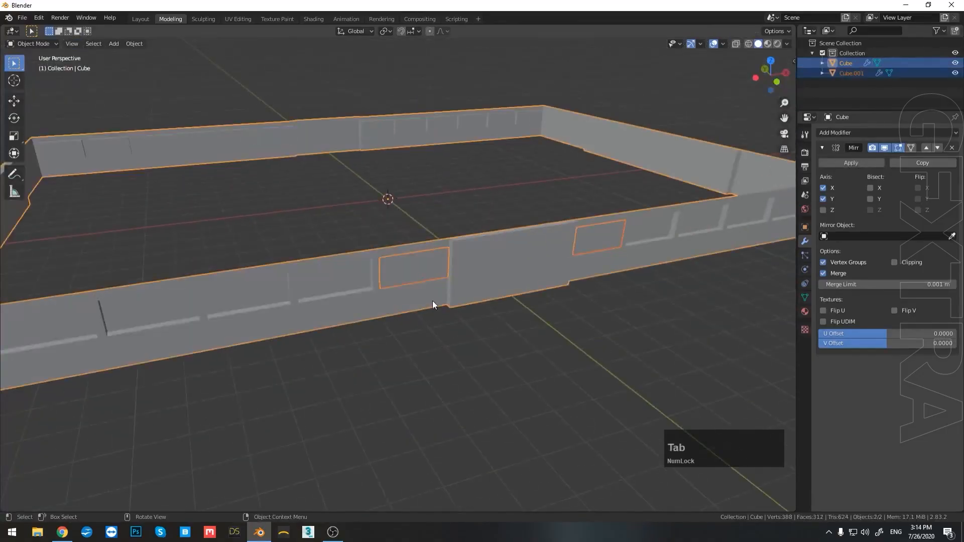
click(847, 72)
Disable X-axis mirroring on the separated panel's Mirror modifier, keeping Y enabled
middle_drag(571, 192, 495, 270)
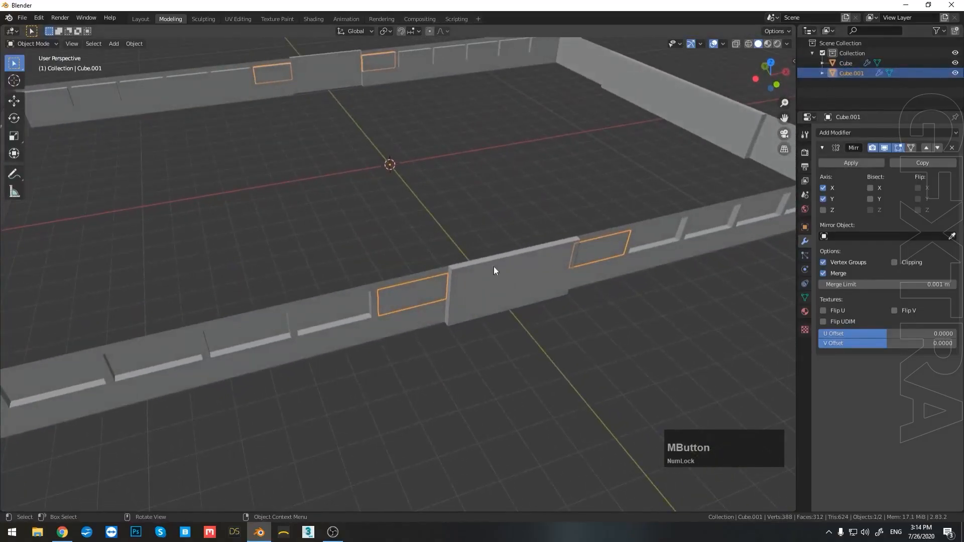
scroll(505, 266, down, 2)
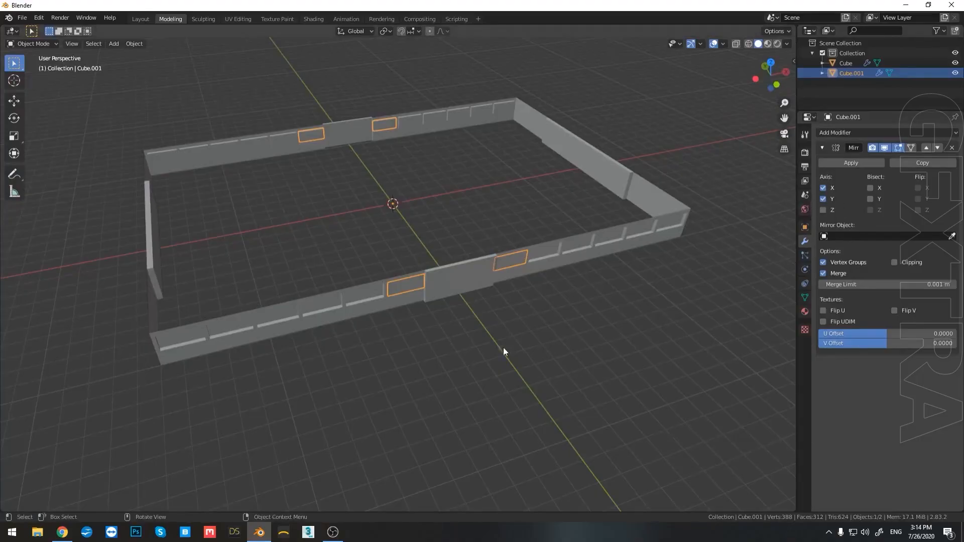
middle_drag(504, 352, 452, 361)
scroll(549, 317, up, 4)
middle_drag(549, 317, 541, 312)
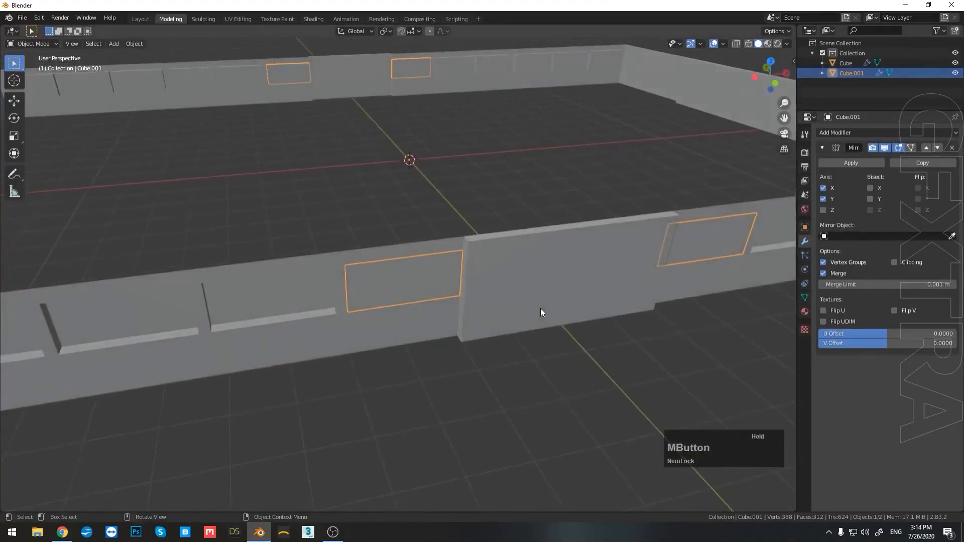
scroll(541, 308, down, 3)
click(824, 188)
click(823, 199)
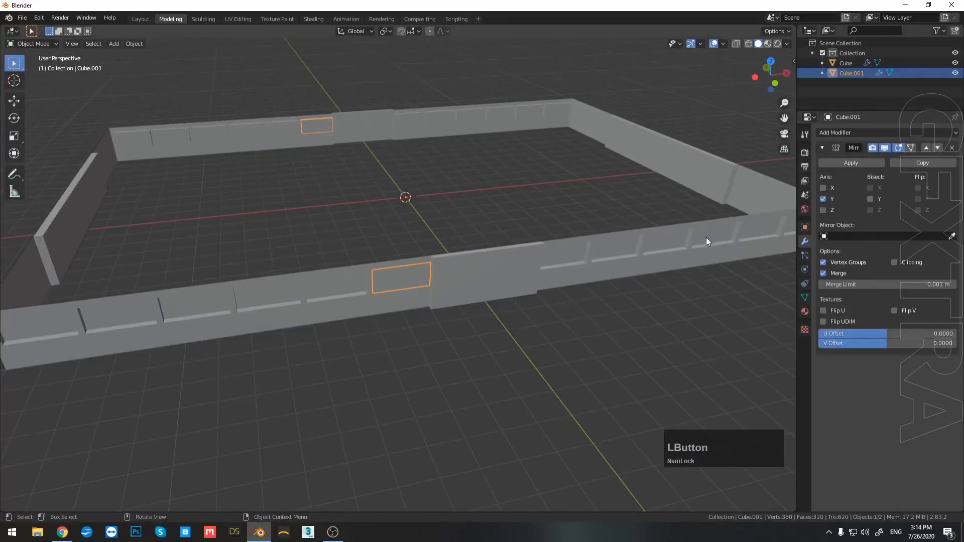
Extrude the separated panel's face outward by about -0.12 m along Y and return to Object Mode
middle_drag(234, 362, 280, 355)
middle_drag(122, 366, 41, 348)
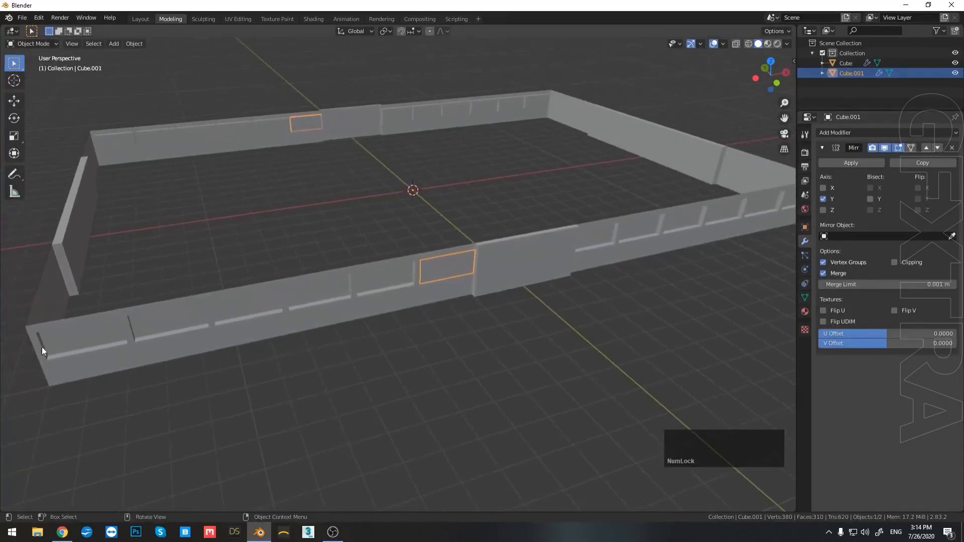
scroll(463, 284, up, 2)
middle_drag(485, 289, 447, 309)
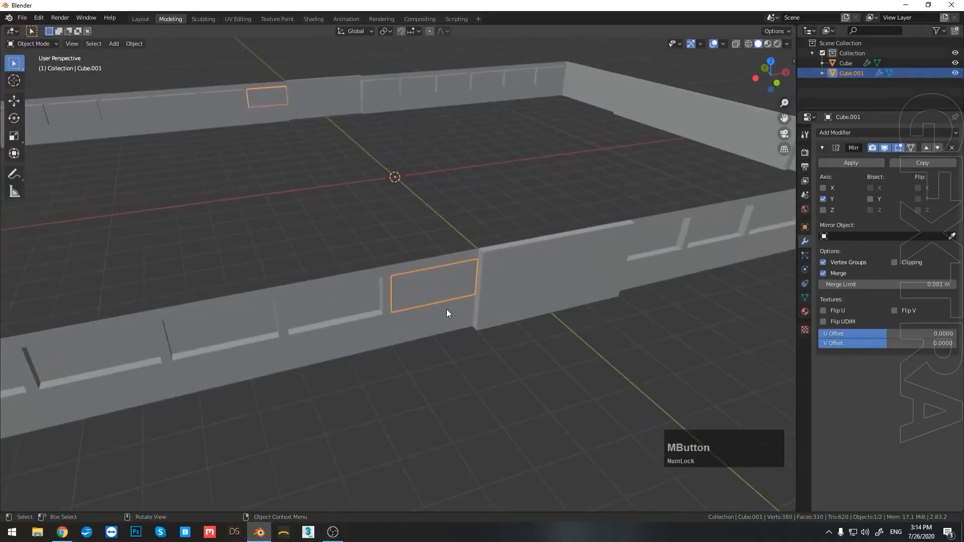
scroll(449, 304, up, 4)
scroll(450, 302, up, 2)
key(Tab)
click(470, 274)
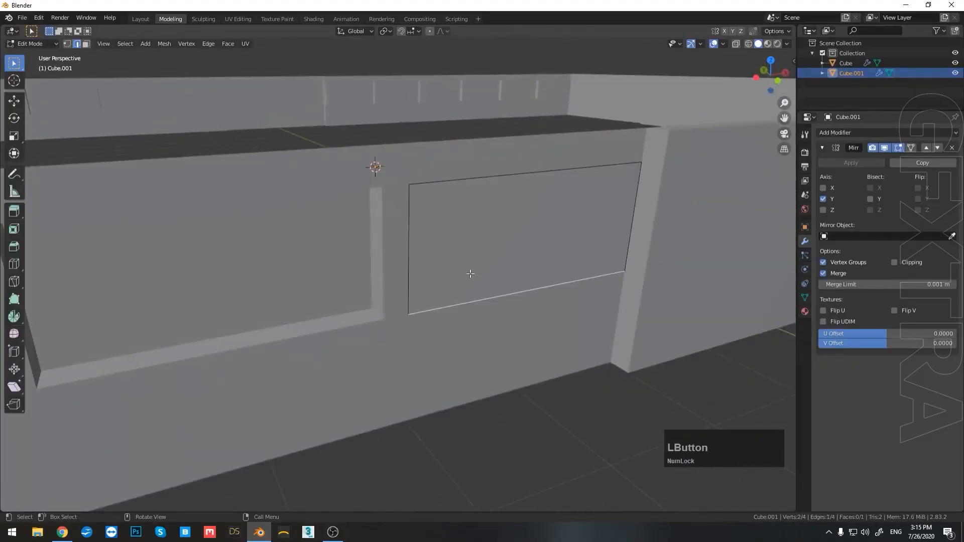
scroll(462, 266, down, 2)
key(3)
click(455, 258)
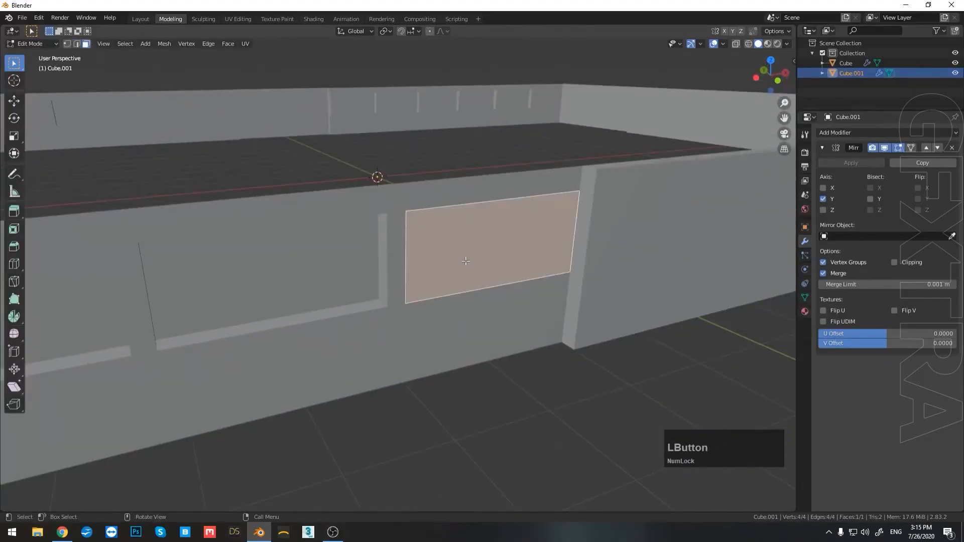
key(e)
key(y)
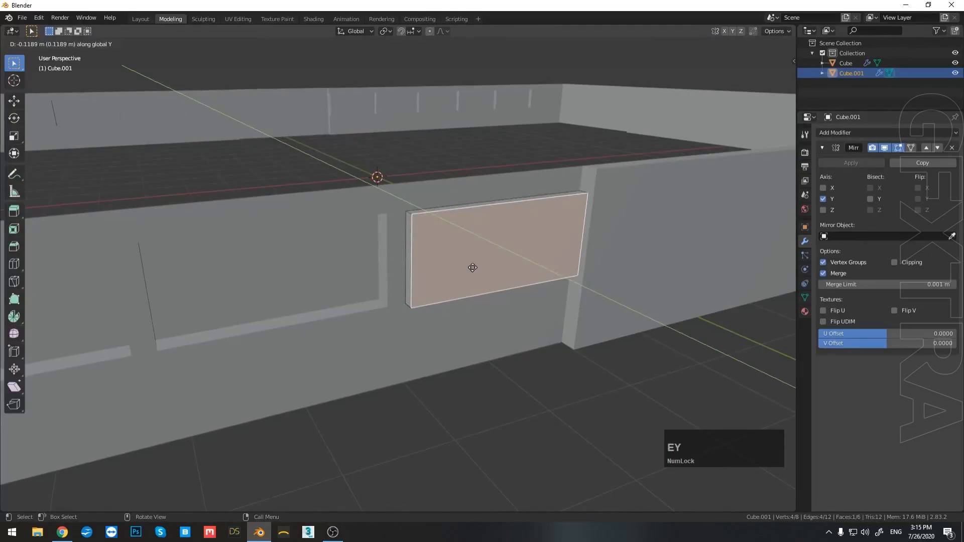
click(473, 267)
middle_drag(470, 277, 469, 291)
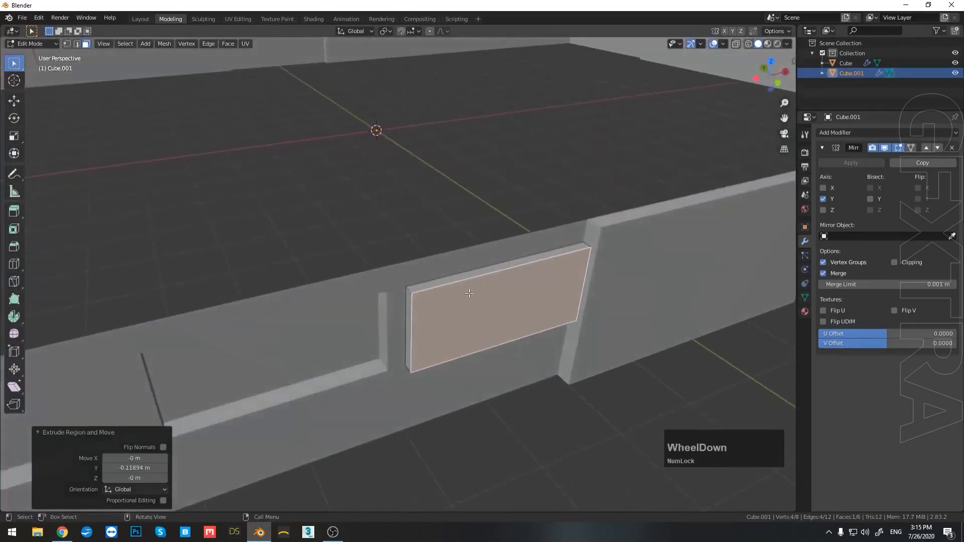
key(Tab)
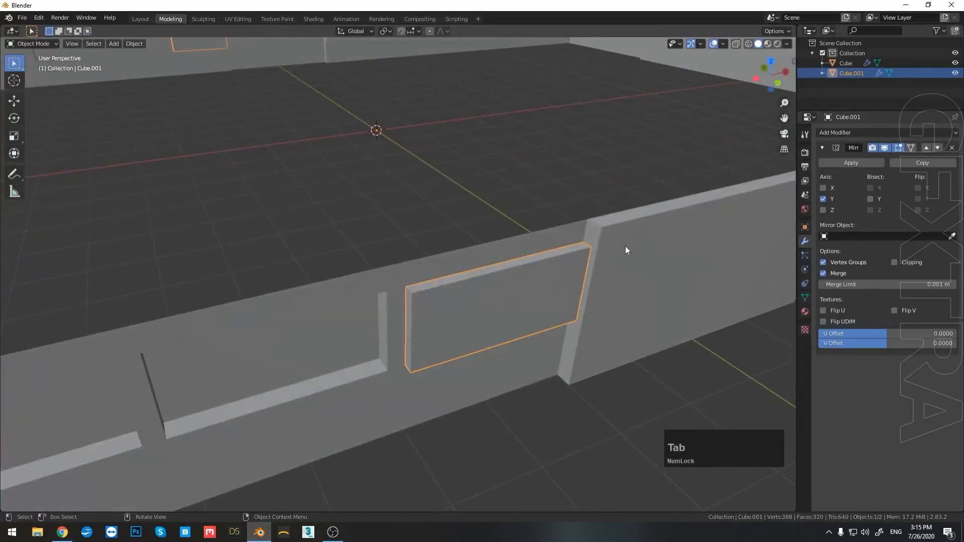
Hide the building wall object so the separated panel's rear side is exposed
click(955, 62)
scroll(318, 216, down, 5)
middle_drag(317, 216, 514, 282)
scroll(537, 221, up, 2)
click(855, 74)
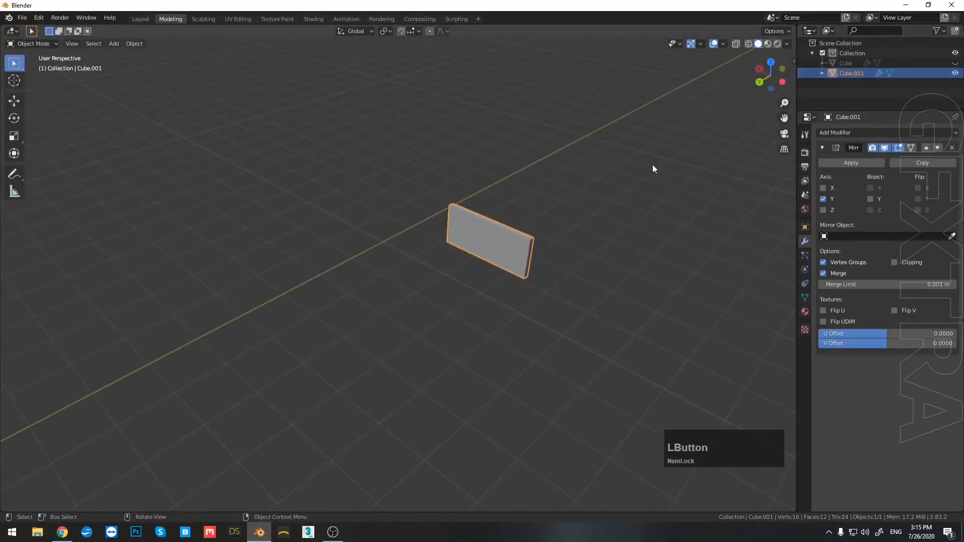
Delete the separated panel's rear face and show the building wall object again
scroll(552, 237, up, 3)
shift+middle_drag(552, 237, 333, 248)
key(Tab)
click(344, 242)
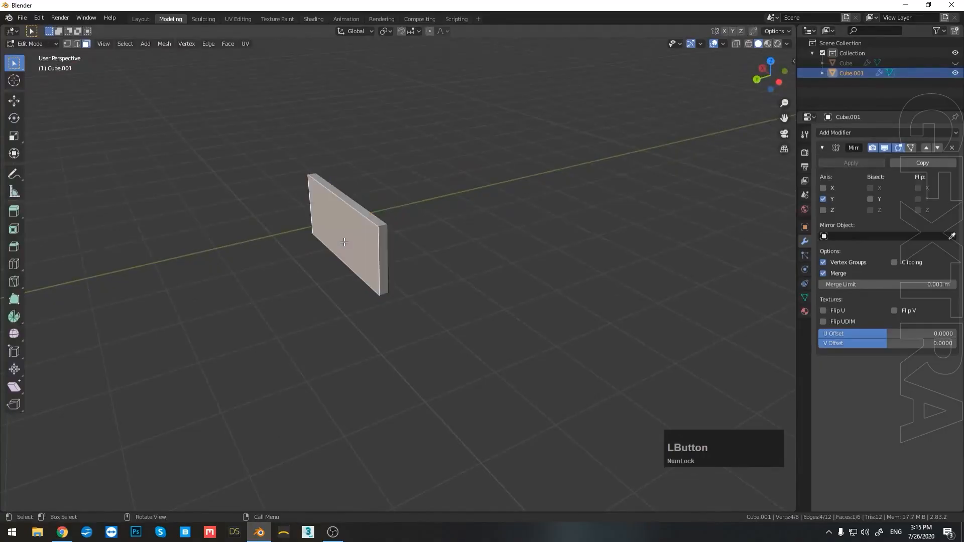
key(x)
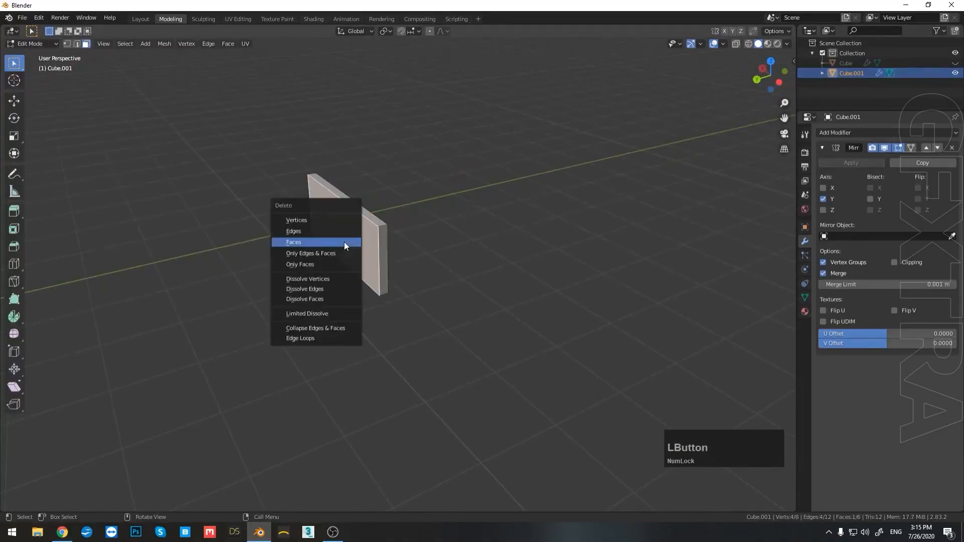
click(344, 243)
middle_drag(465, 278, 334, 276)
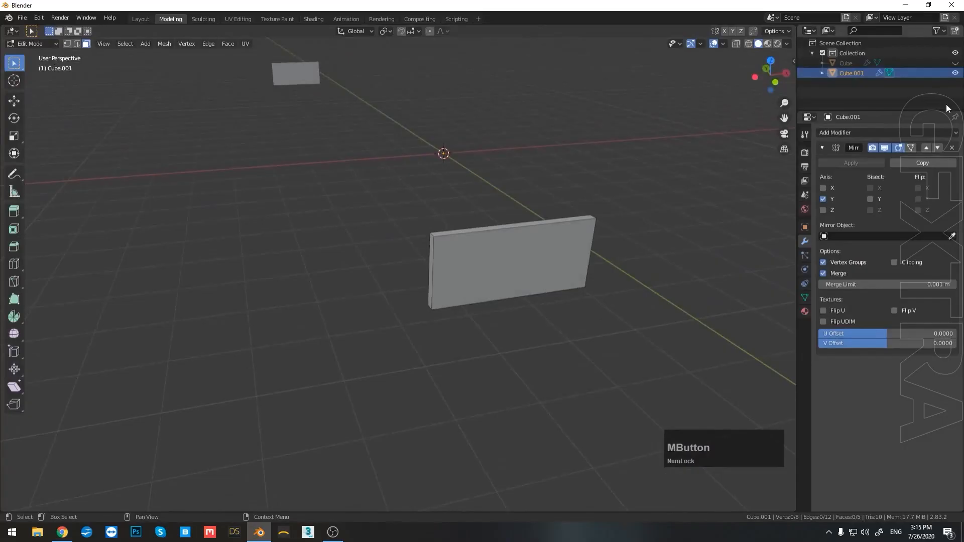
click(955, 63)
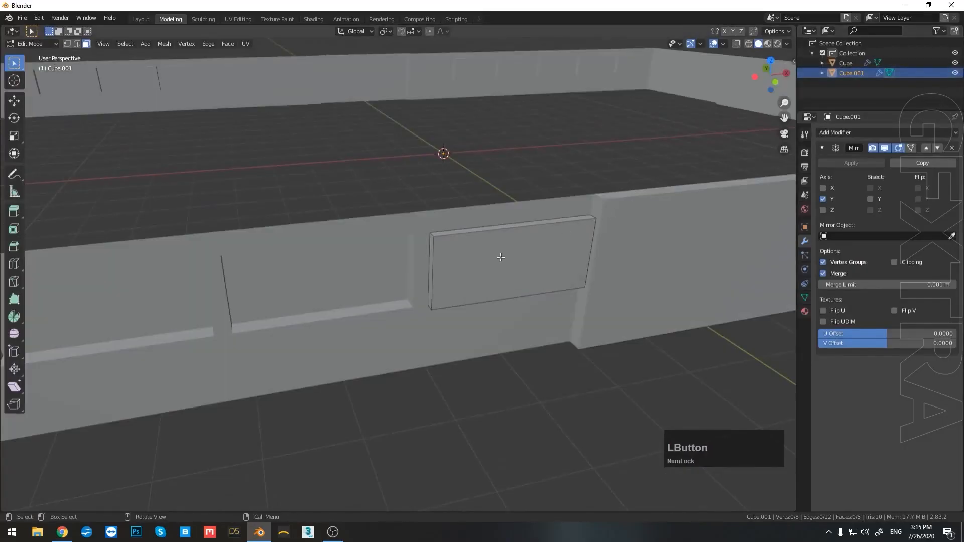
Add five evenly spaced vertical loop cuts across the separated panel and return to Object Mode
click(446, 250)
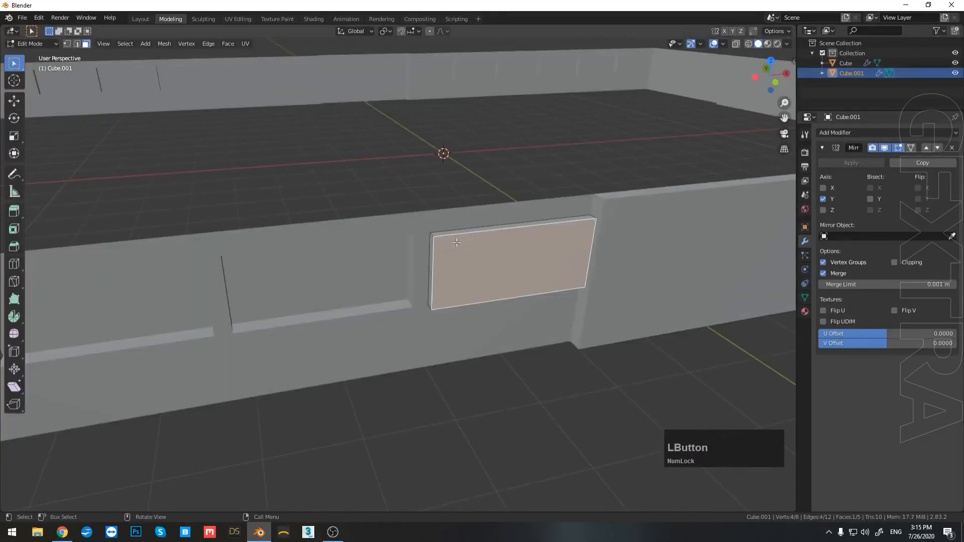
key(3)
click(456, 243)
key(ctrl+r)
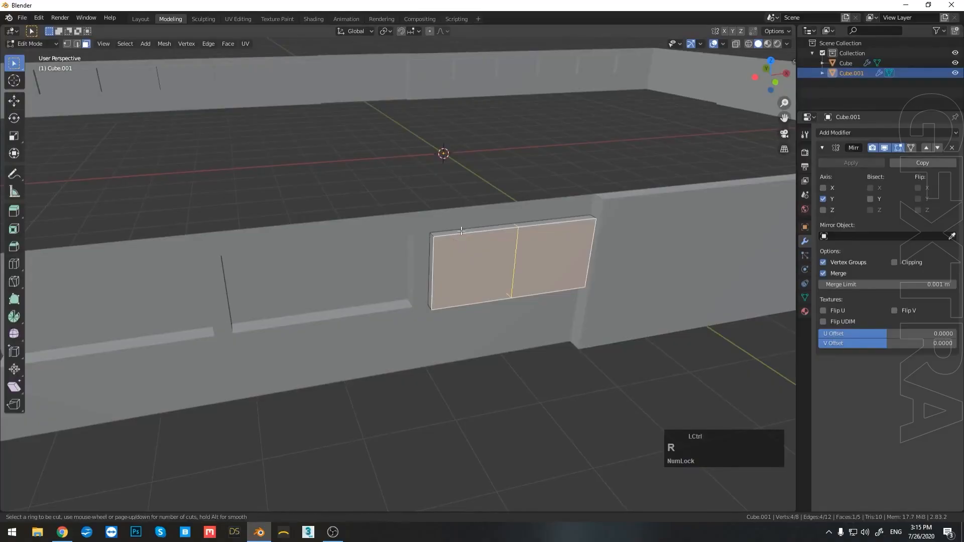
scroll(461, 230, up, 1)
scroll(462, 231, up, 1)
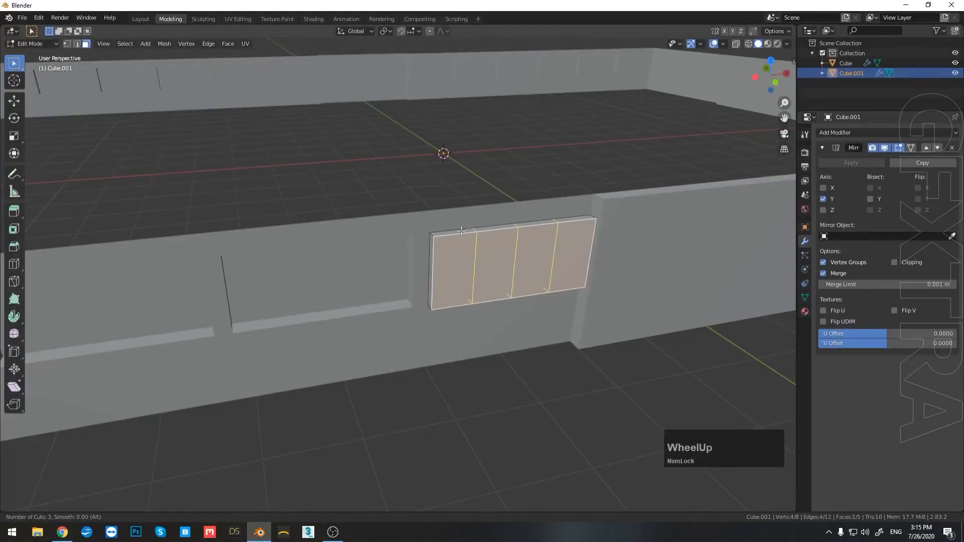
scroll(462, 231, up, 2)
click(461, 231)
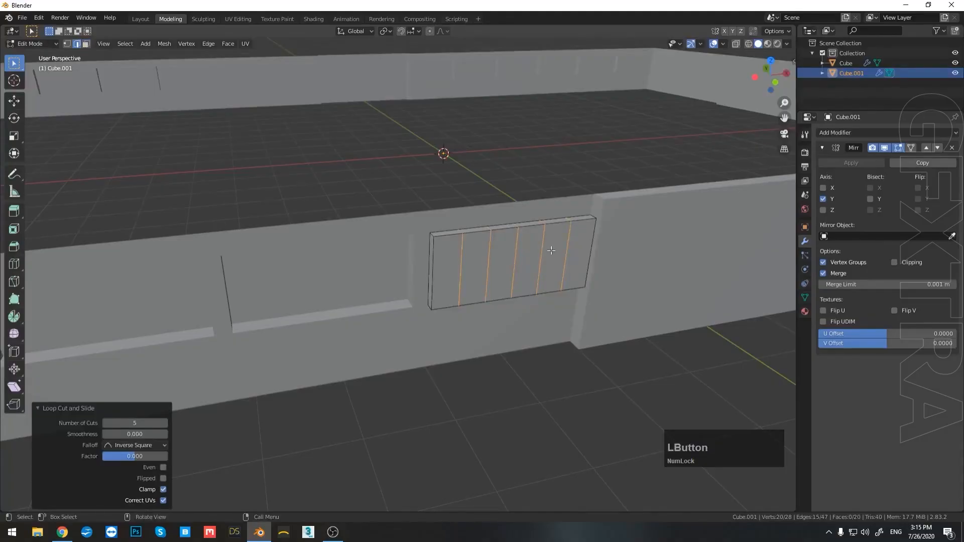
key(Tab)
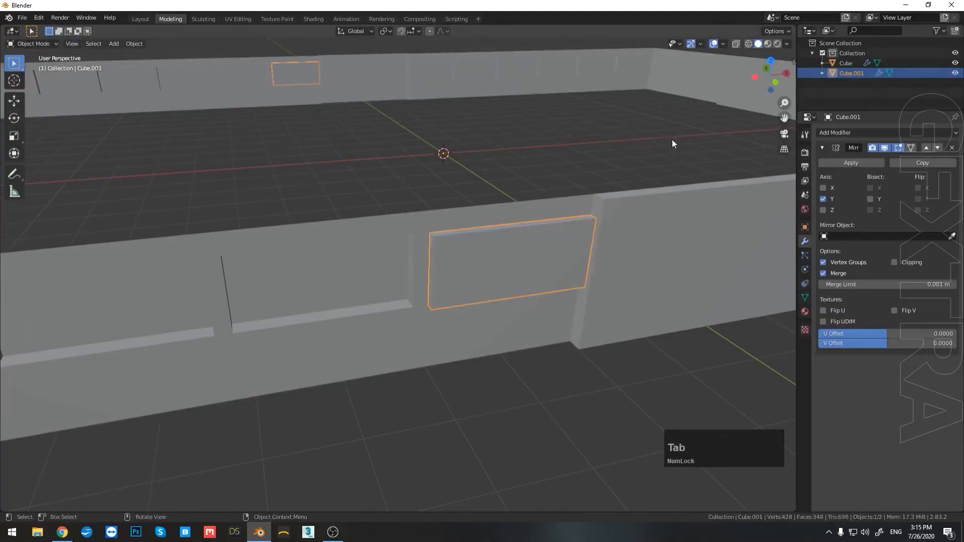
Add a Wireframe modifier to the separated panel and set its thickness to 0.006 m
click(822, 148)
click(828, 135)
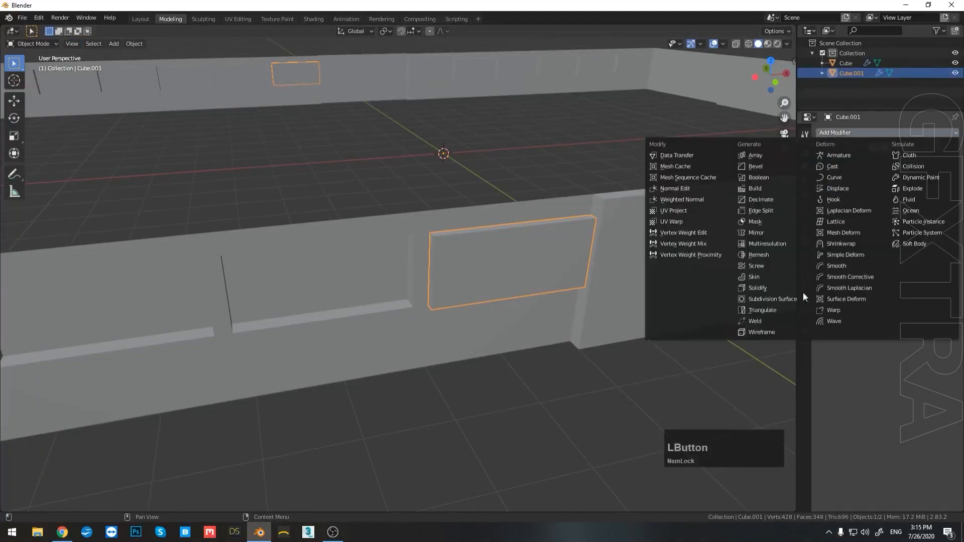
click(778, 336)
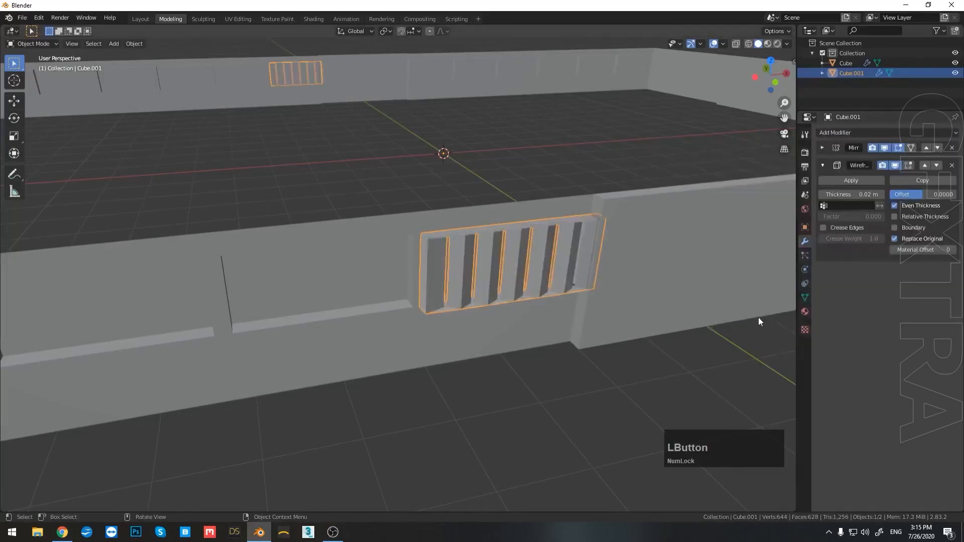
mouse_move(861, 195)
mouse_down()
mouse_move(828, 195)
mouse_move(870, 200)
mouse_up()
click(870, 197)
text(006)
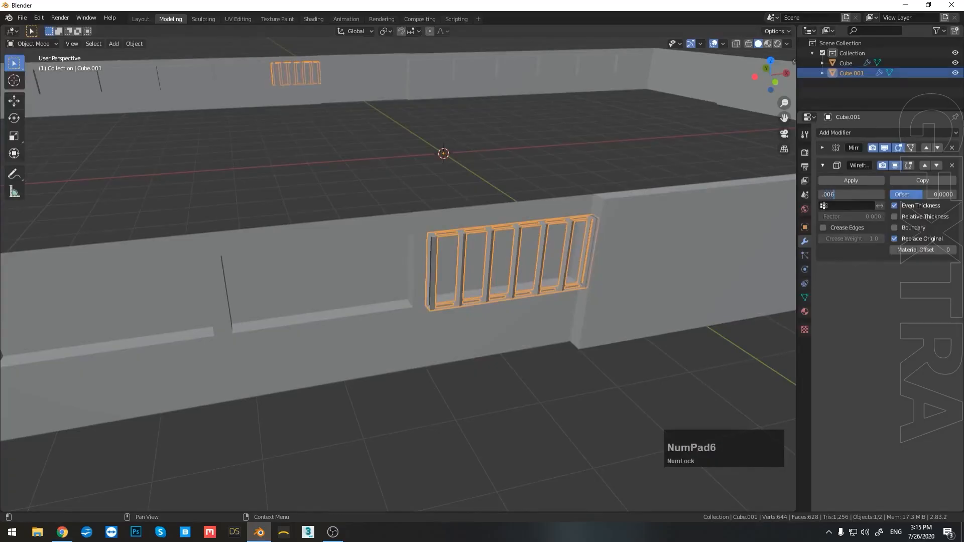
key(KP_Enter)
Apply the Wireframe modifier on the barred window panel
middle_drag(574, 290, 583, 334)
scroll(465, 345, up, 2)
scroll(541, 335, down, 3)
click(837, 183)
middle_drag(472, 327, 631, 351)
Duplicate in place the wall face directly above the window recess beside the barred panel
click(496, 297)
scroll(450, 236, up, 2)
scroll(511, 323, down, 3)
scroll(501, 357, down, 3)
middle_drag(502, 357, 455, 315)
scroll(498, 326, up, 2)
click(454, 315)
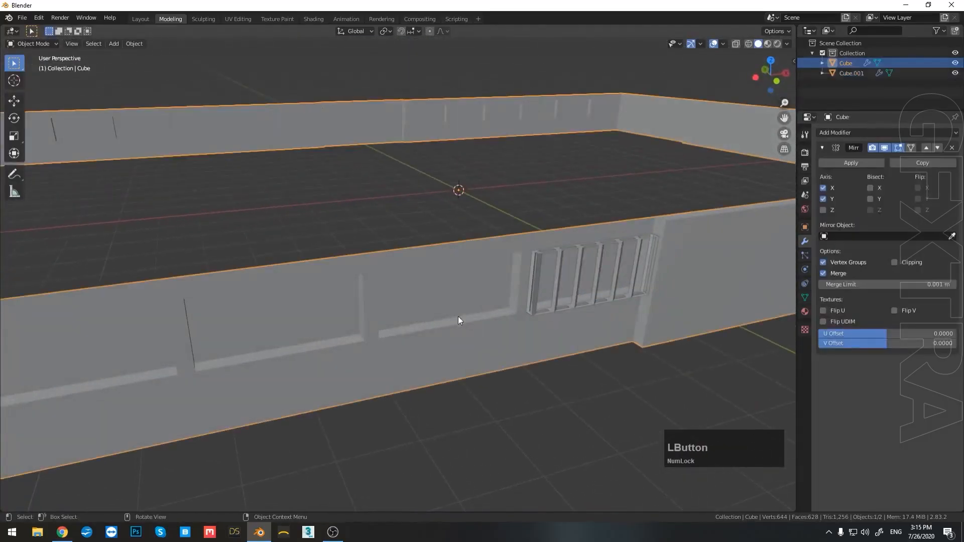
key(Tab)
click(458, 254)
key(3)
click(458, 252)
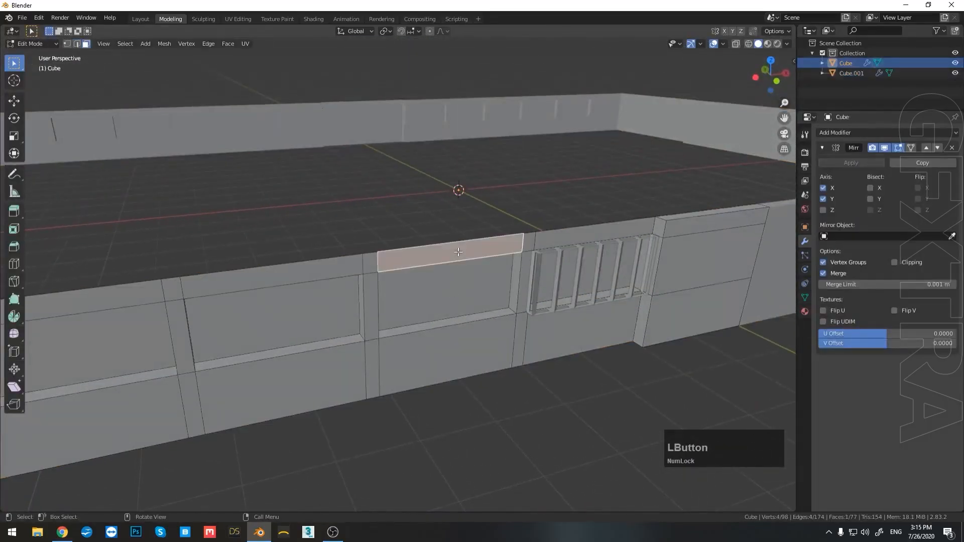
middle_drag(456, 256, 485, 248)
scroll(487, 248, up, 4)
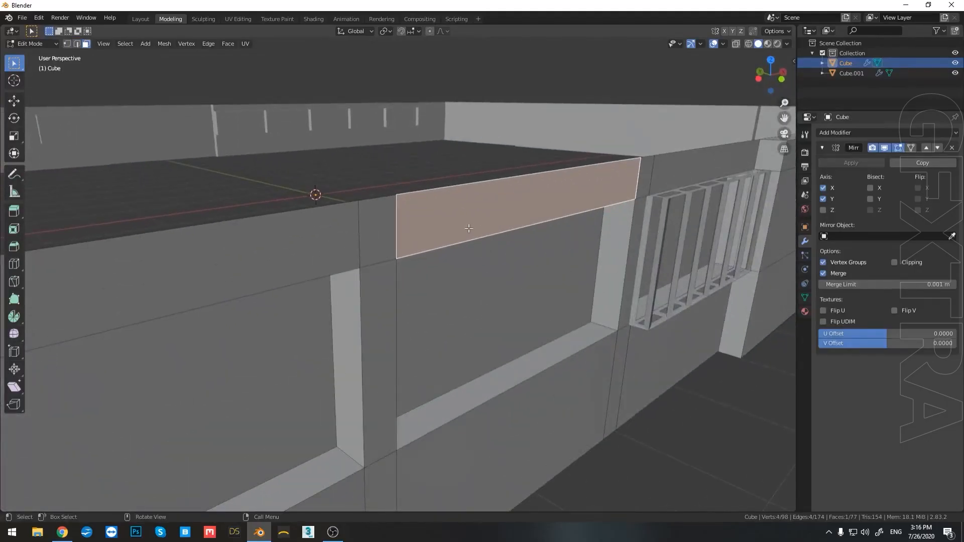
key(shift+d)
key(Escape)
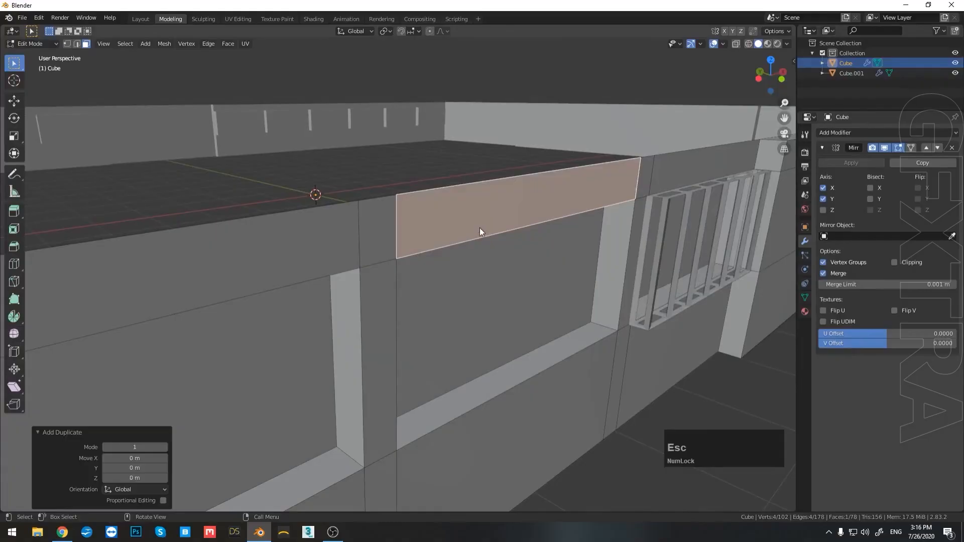
Separate the duplicated face into its own object and select only that object in Object Mode
right_click(480, 231)
mouse_move(480, 228)
click(523, 227)
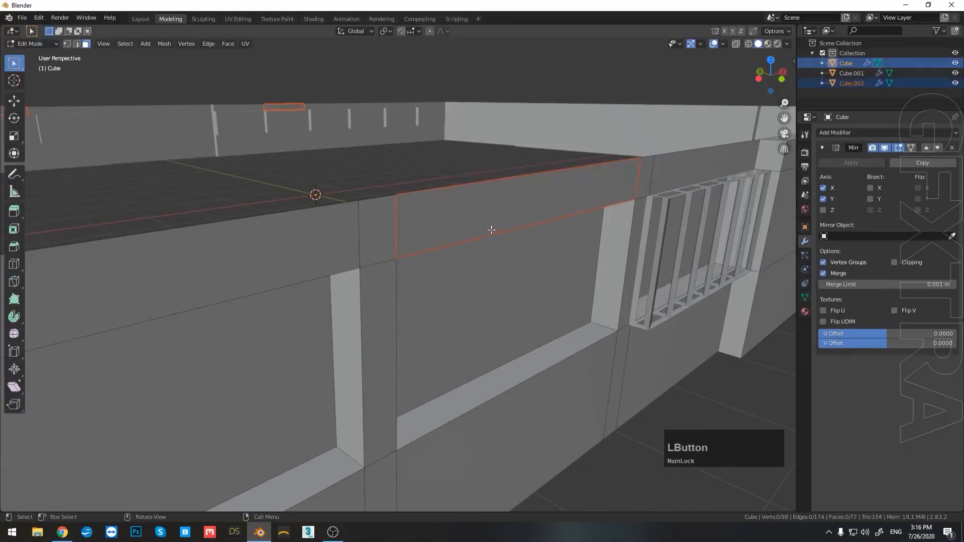
key(Tab)
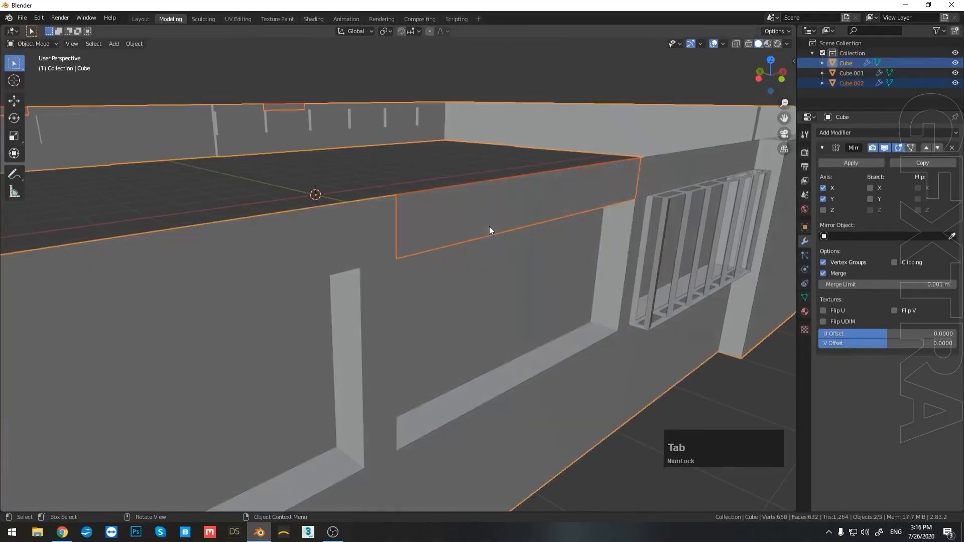
click(484, 239)
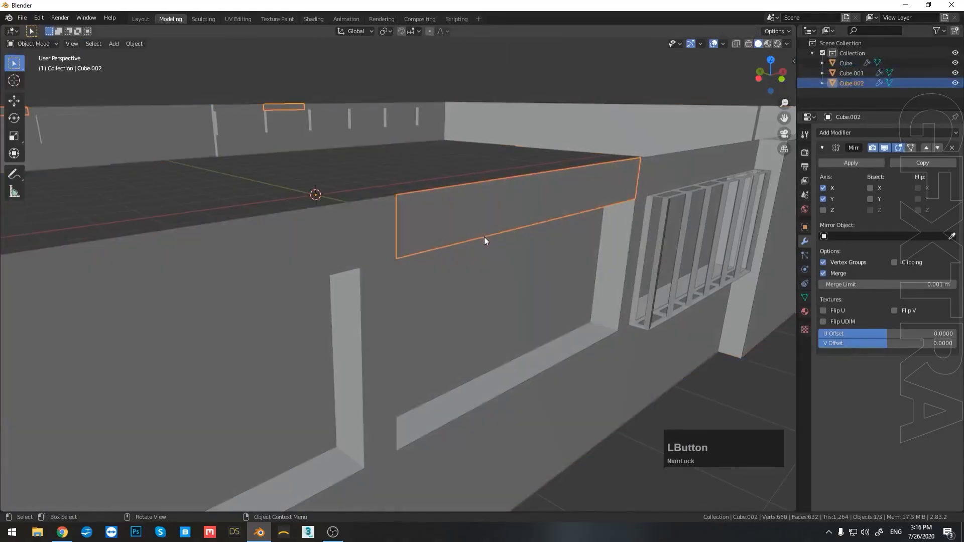
Disable X-axis mirroring on the new strip object's Mirror modifier, keeping Y enabled
click(824, 188)
scroll(662, 264, down, 3)
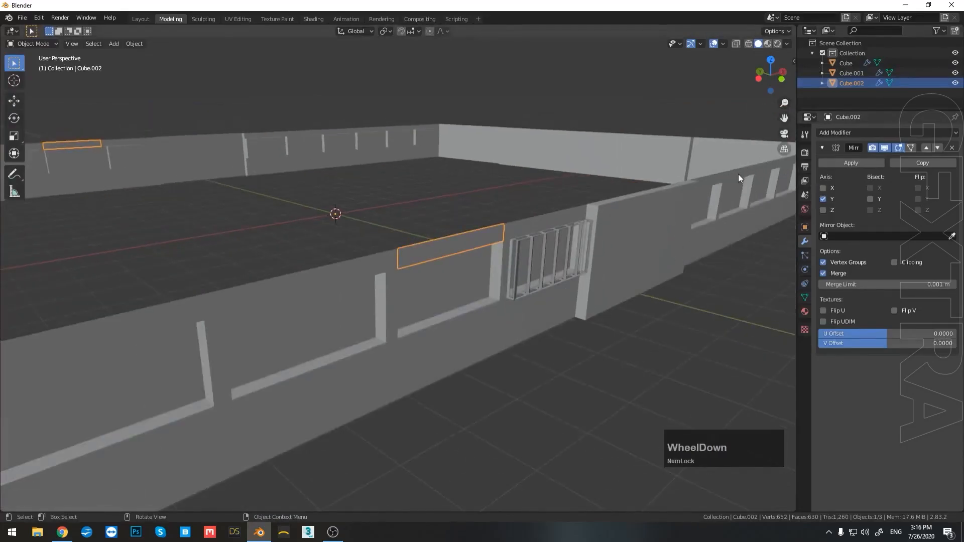
scroll(503, 238, up, 3)
Extrude the strip object's face outward by about -0.12 m along Y
key(Tab)
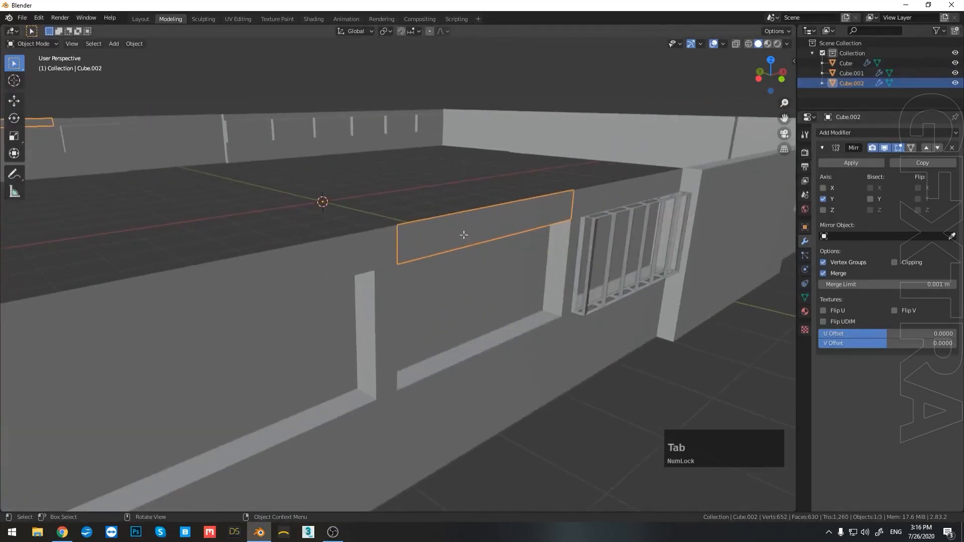
click(462, 232)
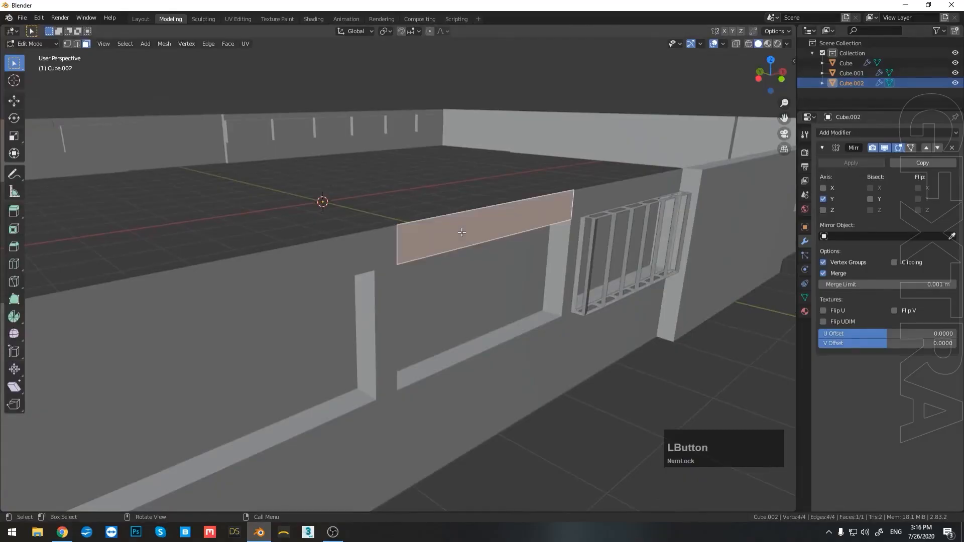
key(e)
key(y)
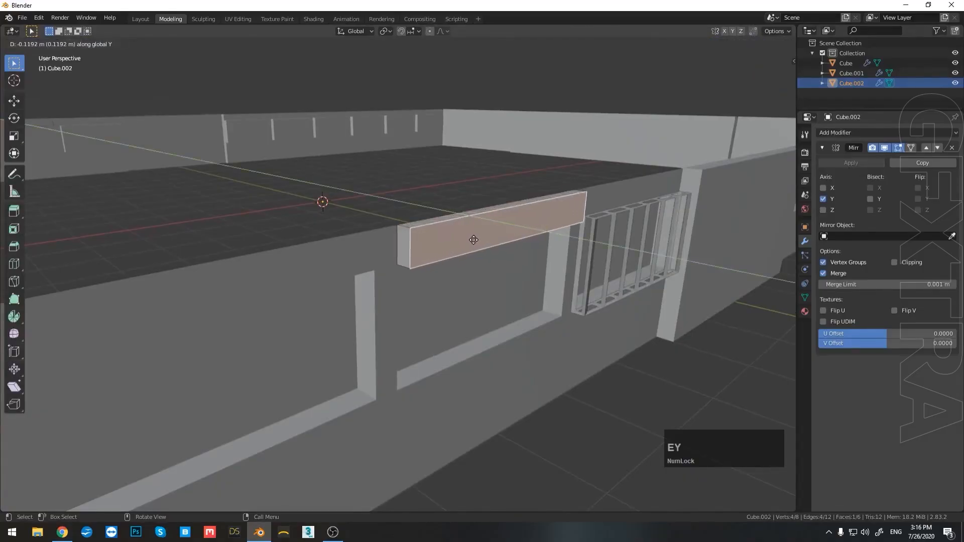
click(474, 241)
Select the lower front edge of the extruded block above the window recess
key(2)
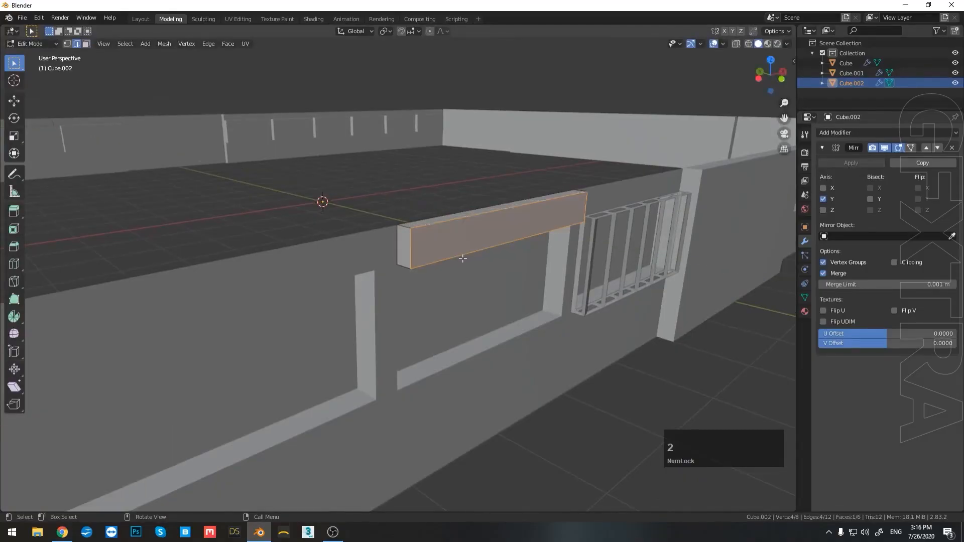
click(461, 257)
shift+middle_drag(471, 257, 387, 222)
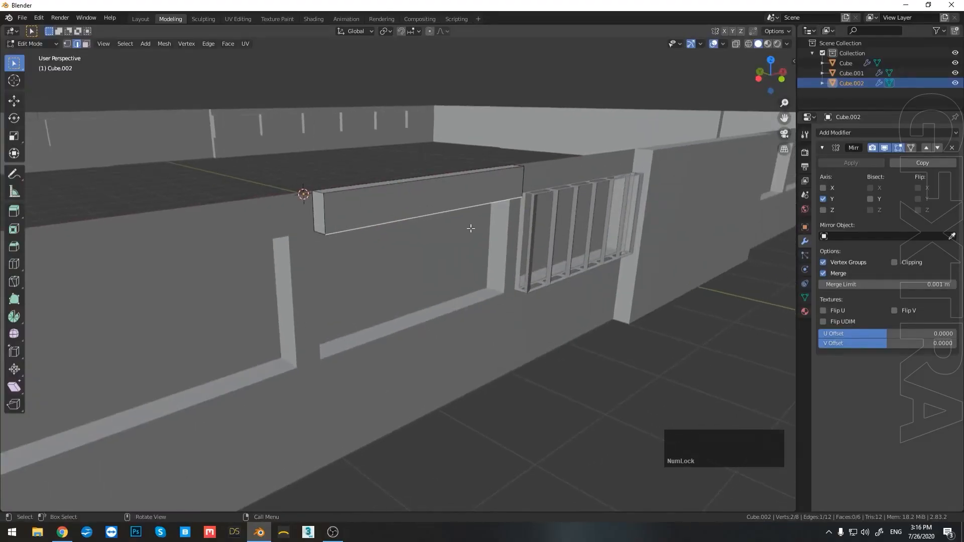
Try to form a sloping flap by freely extruding the lower front edge and lowering it about 0.17 m along Z
key(e)
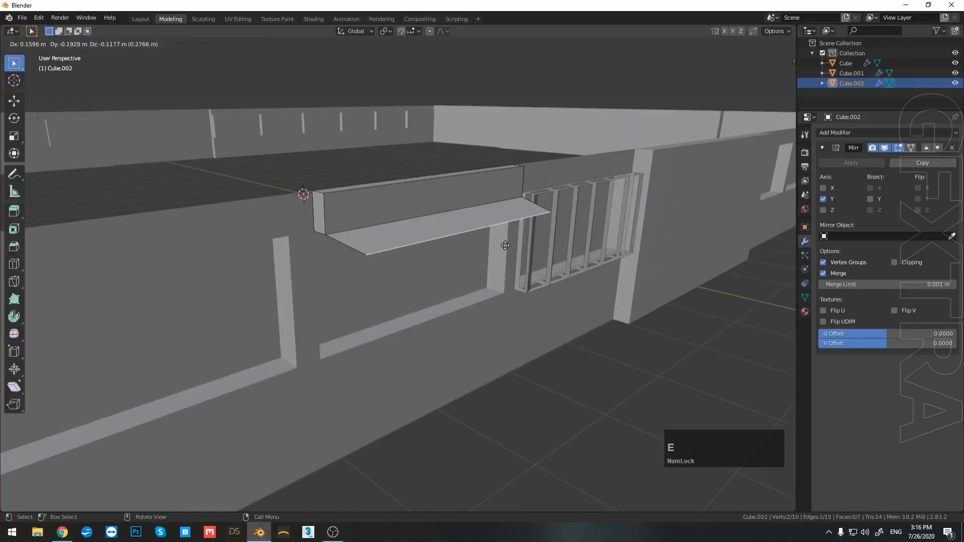
click(502, 245)
key(g)
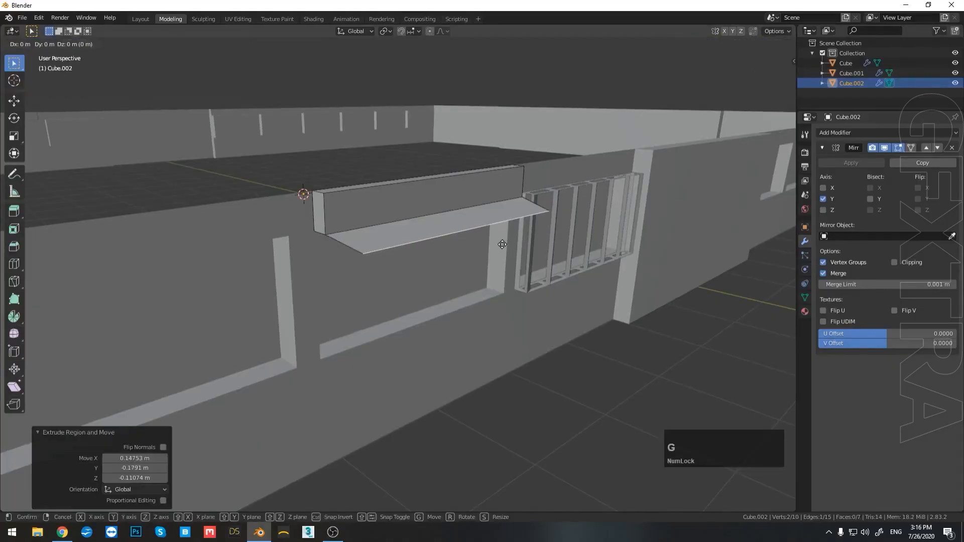
key(z)
click(500, 267)
middle_drag(500, 268, 383, 286)
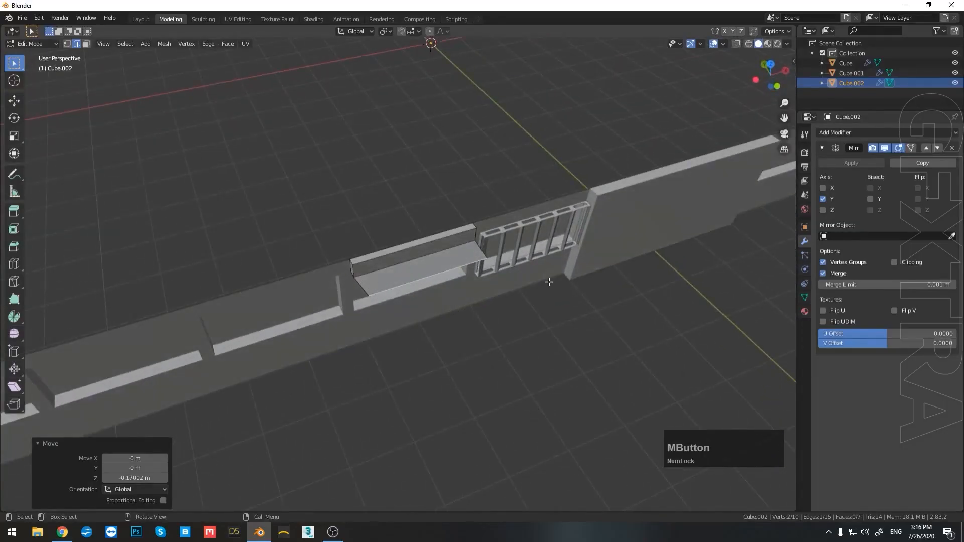
middle_drag(549, 283, 545, 284)
key(ctrl+z)
key(ctrl+z)
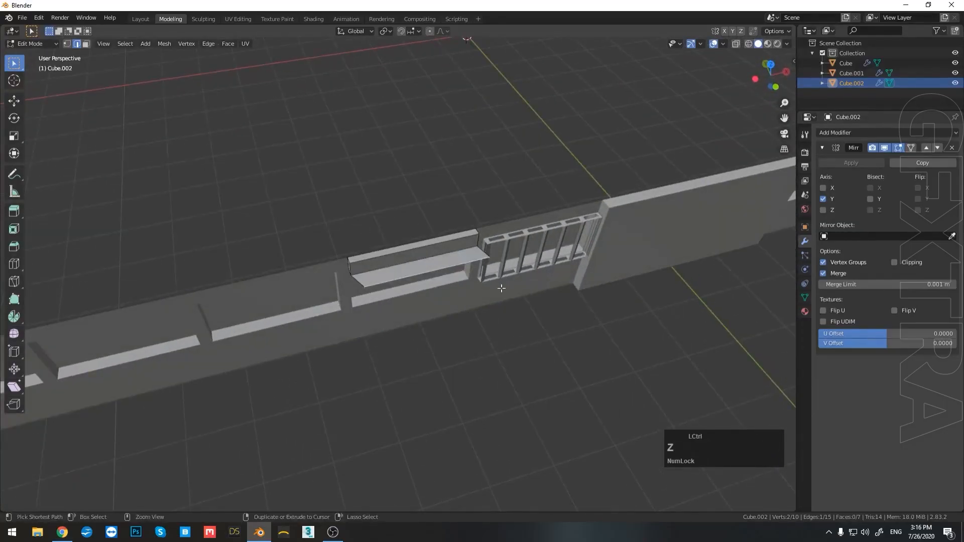
Form a sloping awning by extruding the lower front edge about -0.45 m along Y and moving it down along Z, ending in Object Mode
key(e)
key(y)
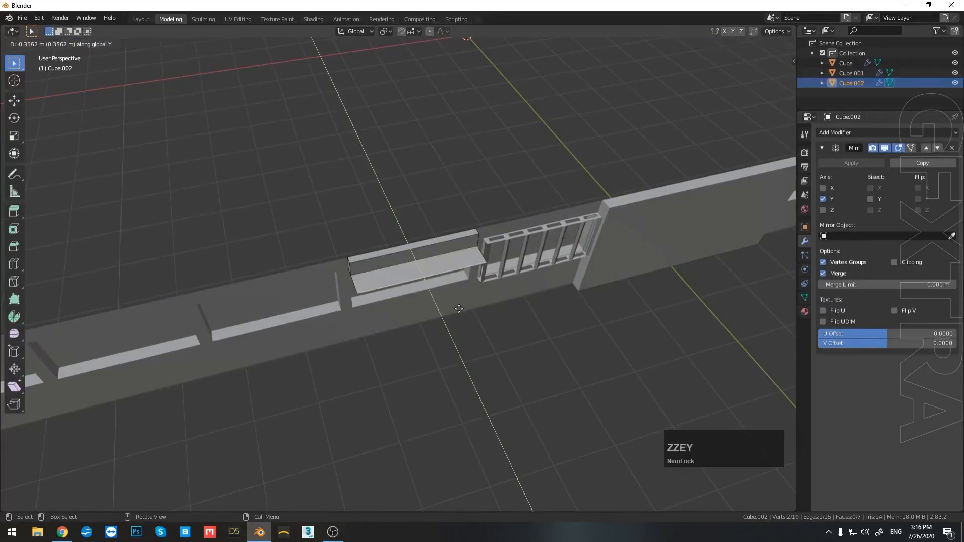
click(462, 313)
key(g)
key(z)
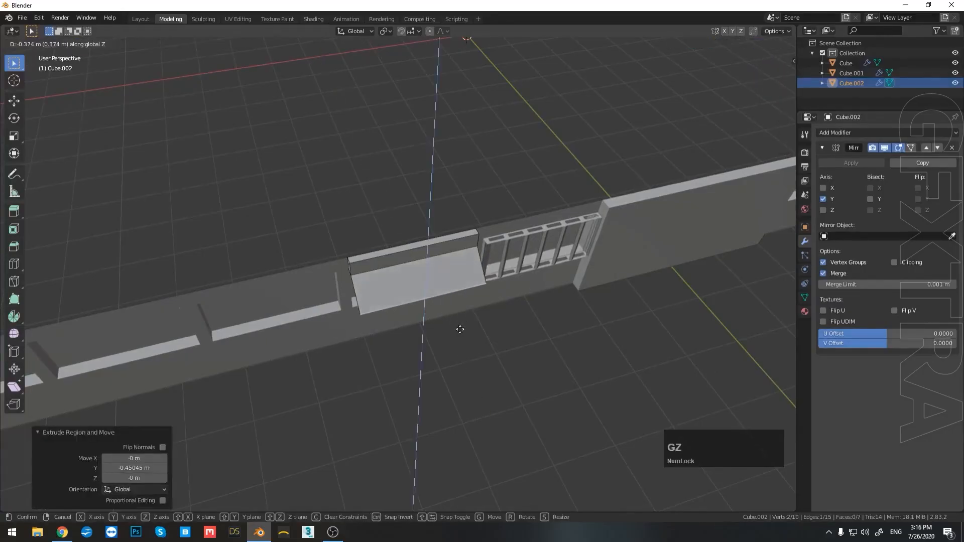
click(461, 321)
middle_drag(461, 321, 519, 355)
middle_drag(456, 337, 528, 317)
key(Tab)
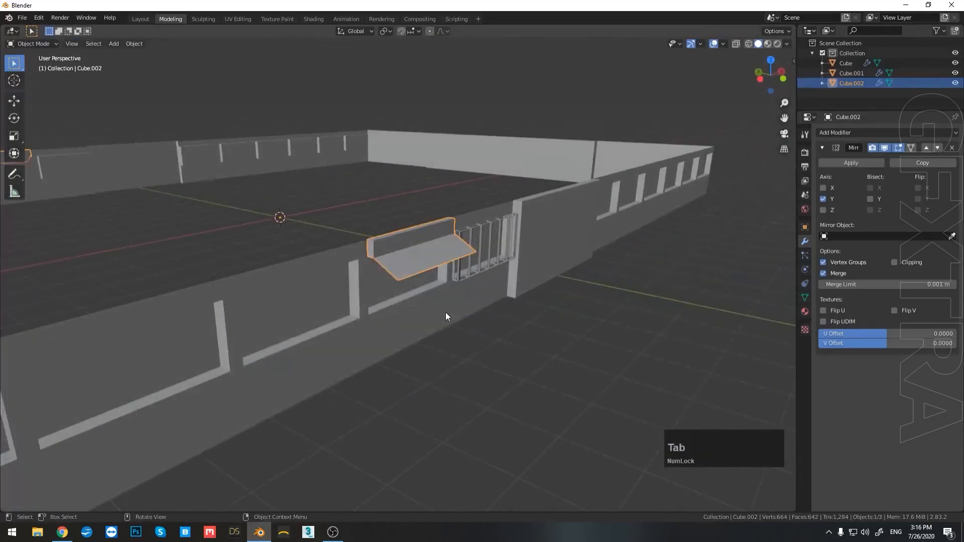
Hide the building wall object to expose the rear side of the awning
click(955, 62)
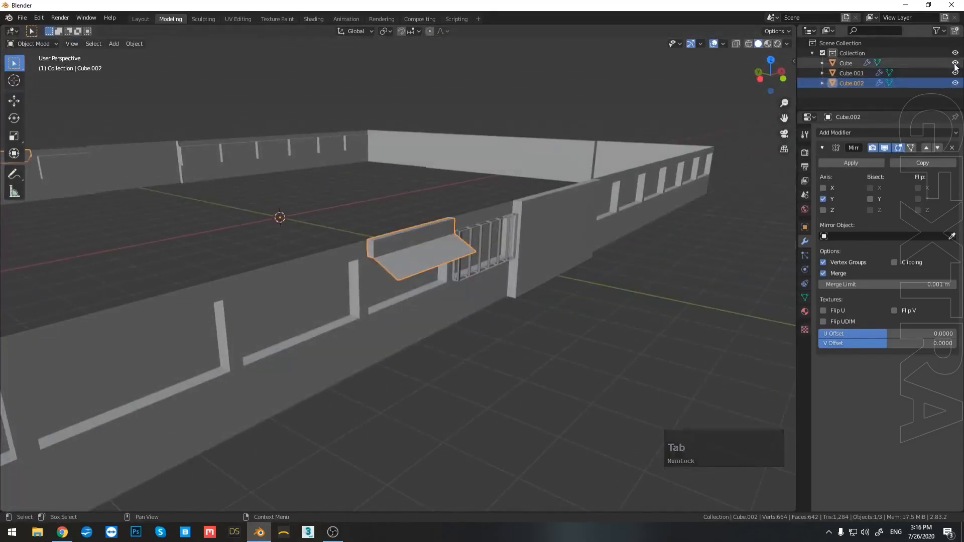
middle_drag(475, 203, 501, 224)
scroll(502, 224, up, 2)
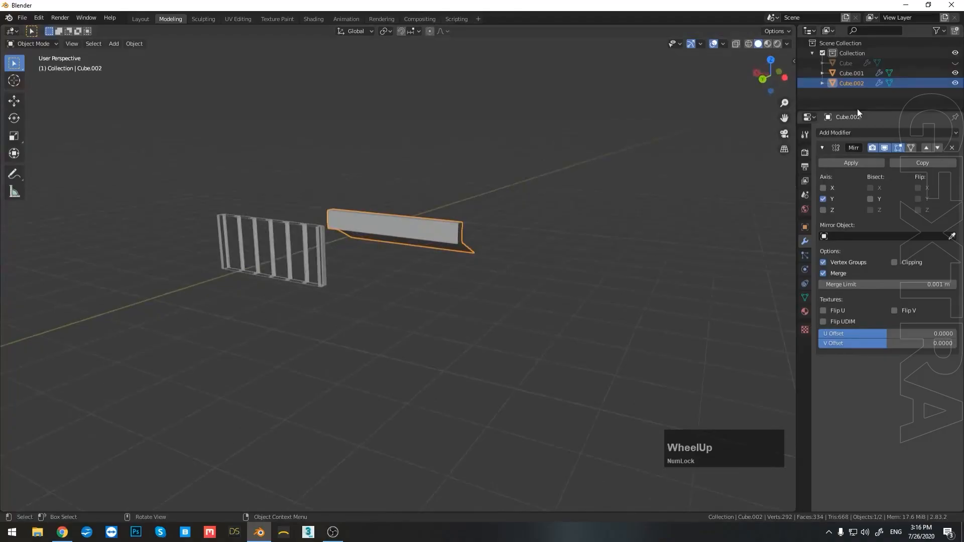
Delete the rear face of the awning block and make the hidden building wall visible again
click(848, 84)
middle_drag(397, 224, 439, 242)
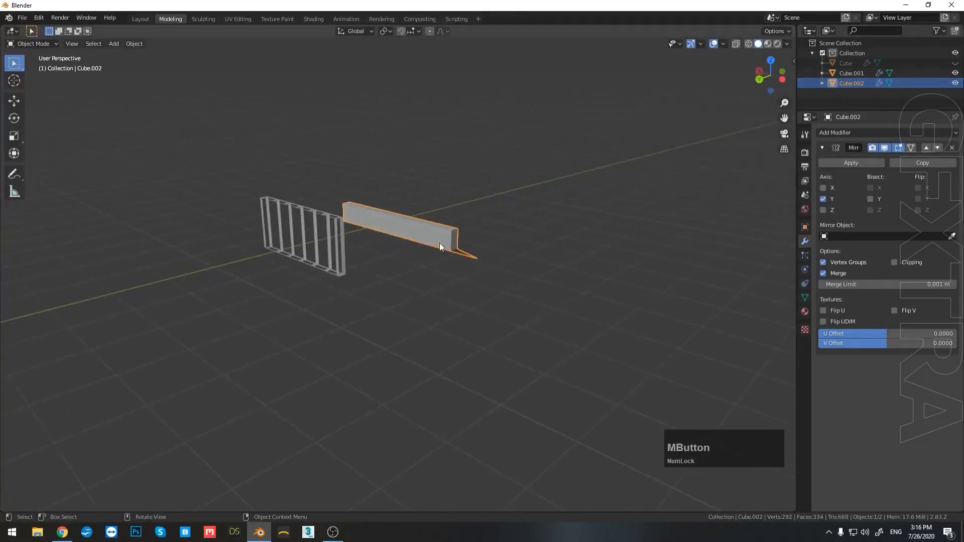
key(Tab)
key(3)
click(407, 232)
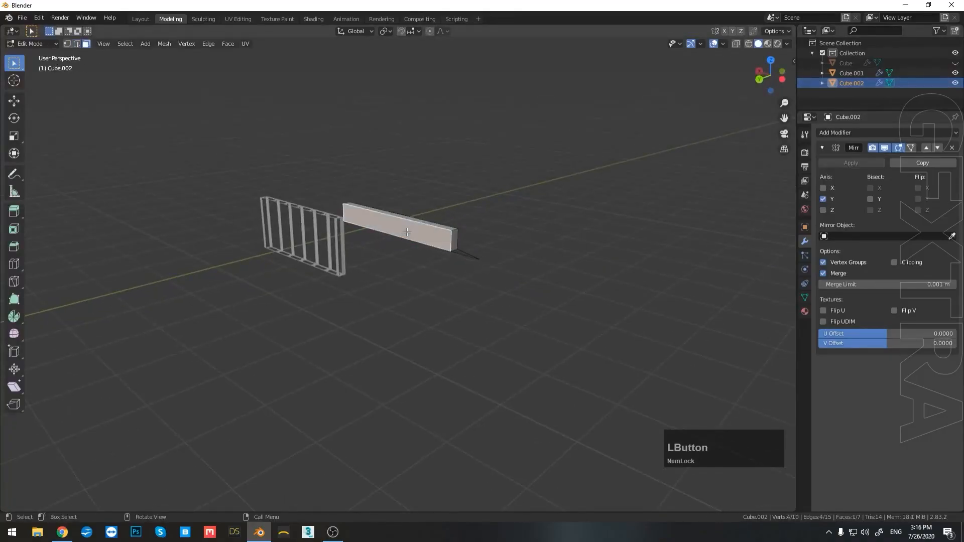
key(Delete)
click(405, 232)
key(Tab)
middle_drag(559, 269, 439, 286)
click(956, 64)
Select the four outer edges of the window recess beside the awning and fill them with a new face on the building wall
click(437, 287)
scroll(422, 285, up, 4)
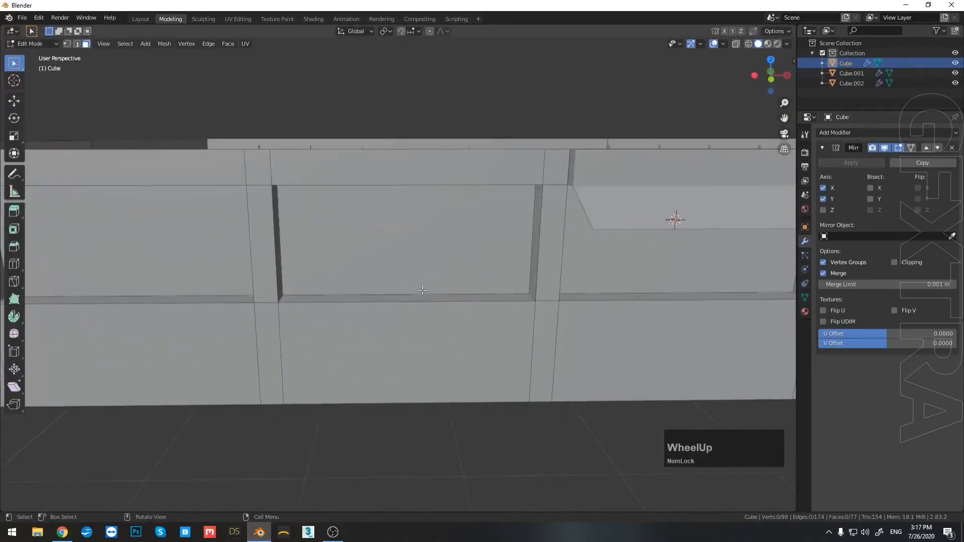
key(2)
click(424, 301)
shift+click(537, 269)
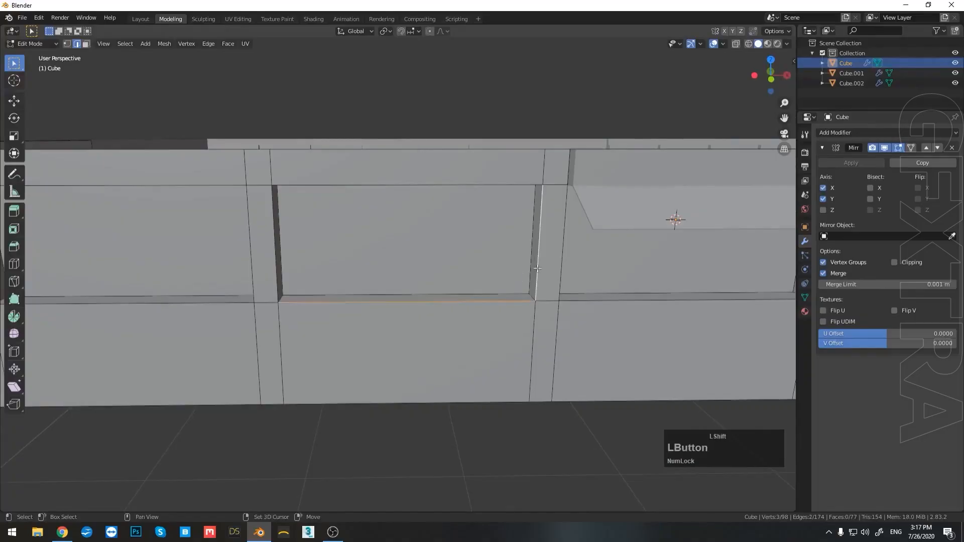
shift+click(486, 187)
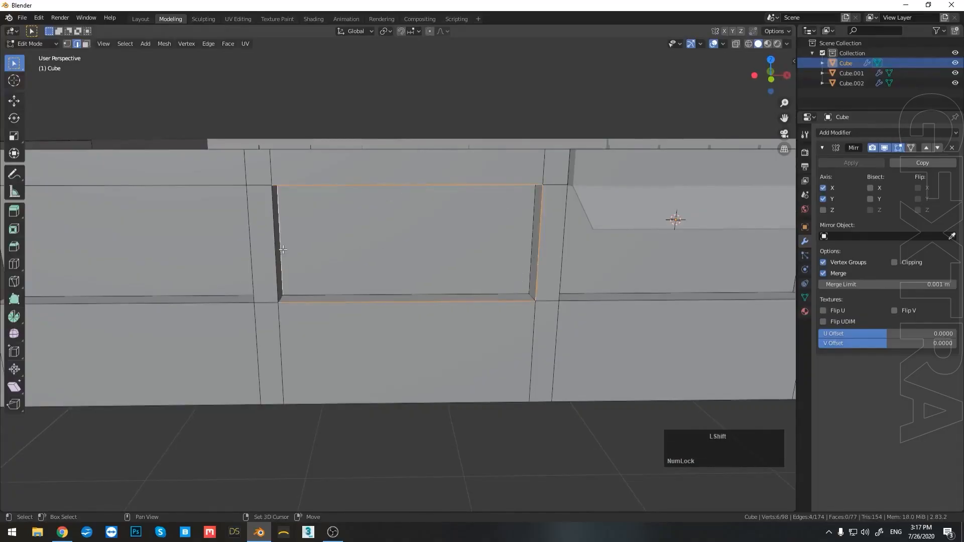
shift+click(283, 249)
scroll(365, 280, down, 3)
middle_drag(365, 280, 437, 282)
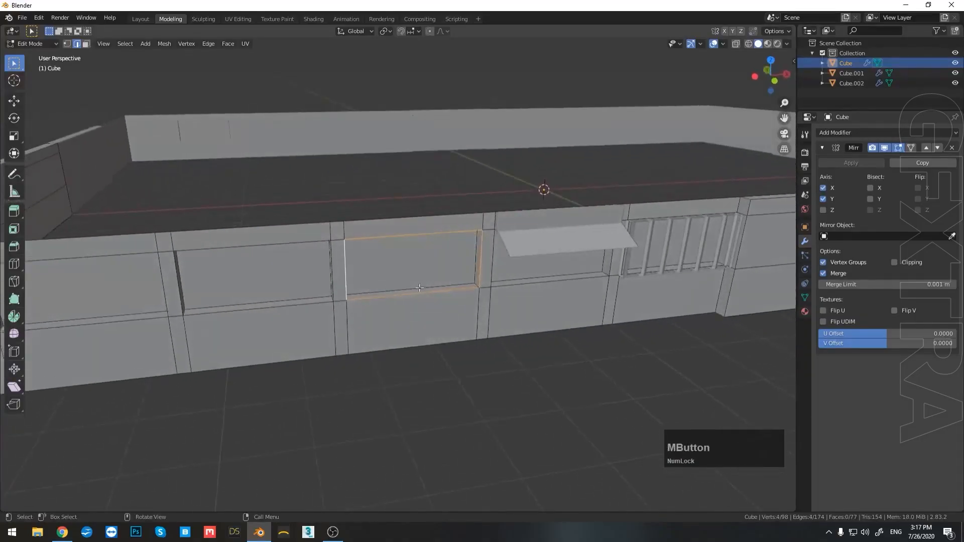
scroll(440, 284, up, 2)
key(f)
Separate the new face beside the awning into its own object and turn off its mirroring along X
right_click(442, 285)
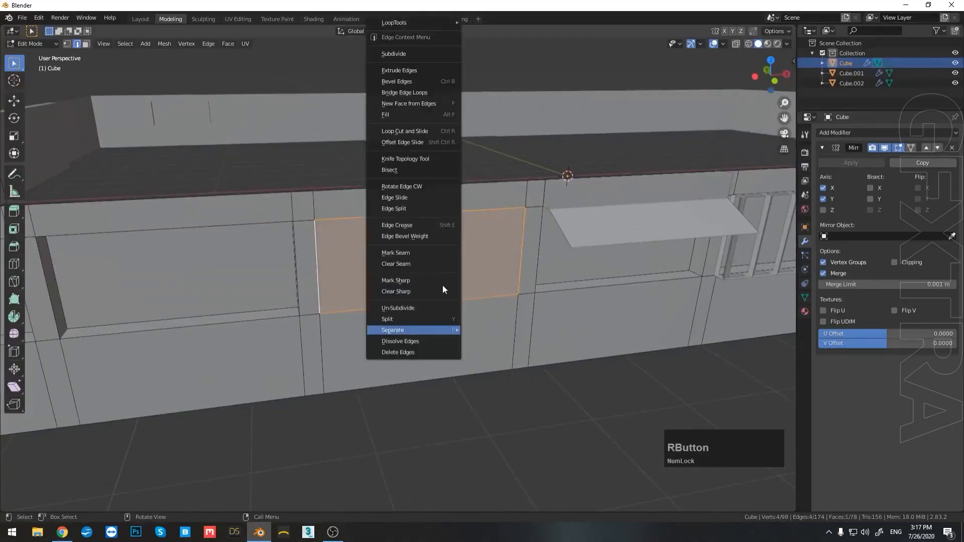
click(508, 328)
scroll(508, 329, down, 3)
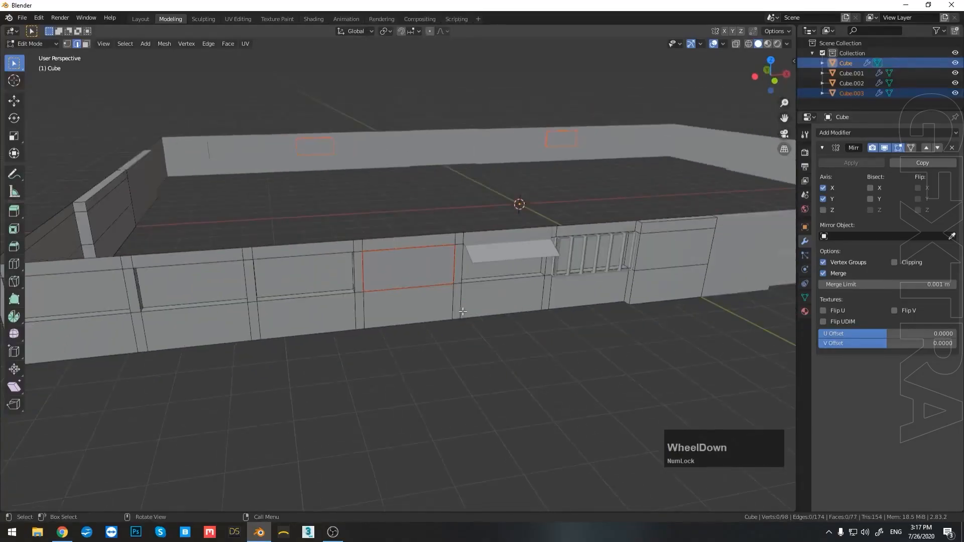
middle_drag(508, 328, 663, 255)
key(Tab)
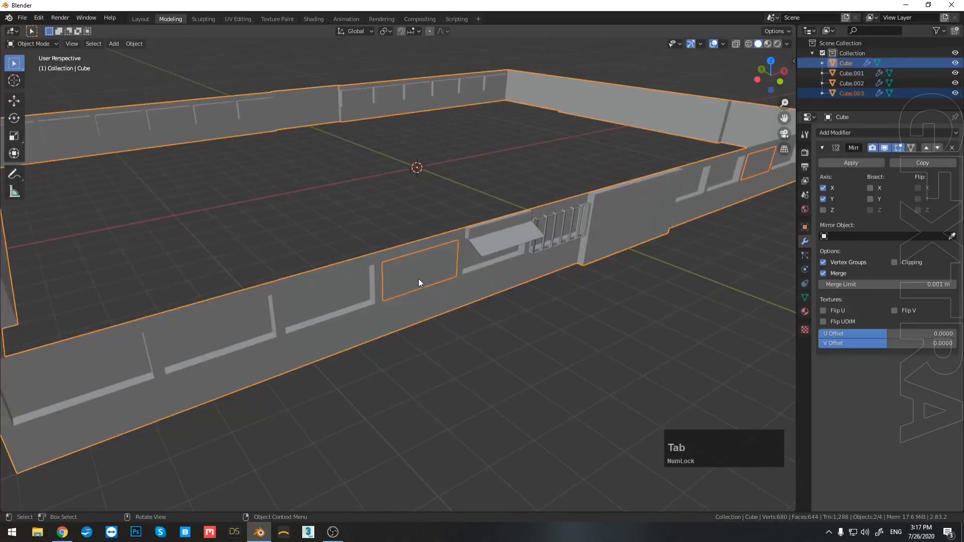
click(420, 282)
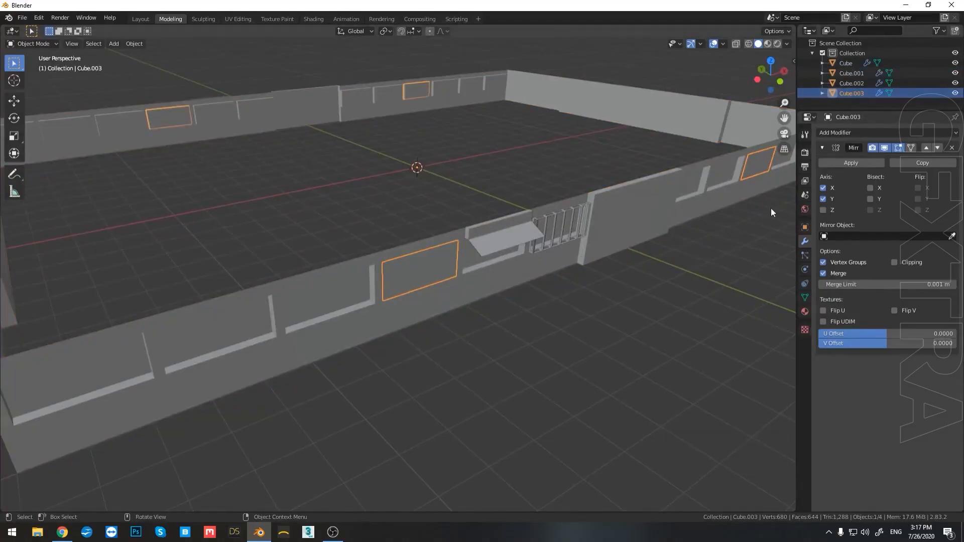
click(823, 188)
scroll(646, 200, down, 3)
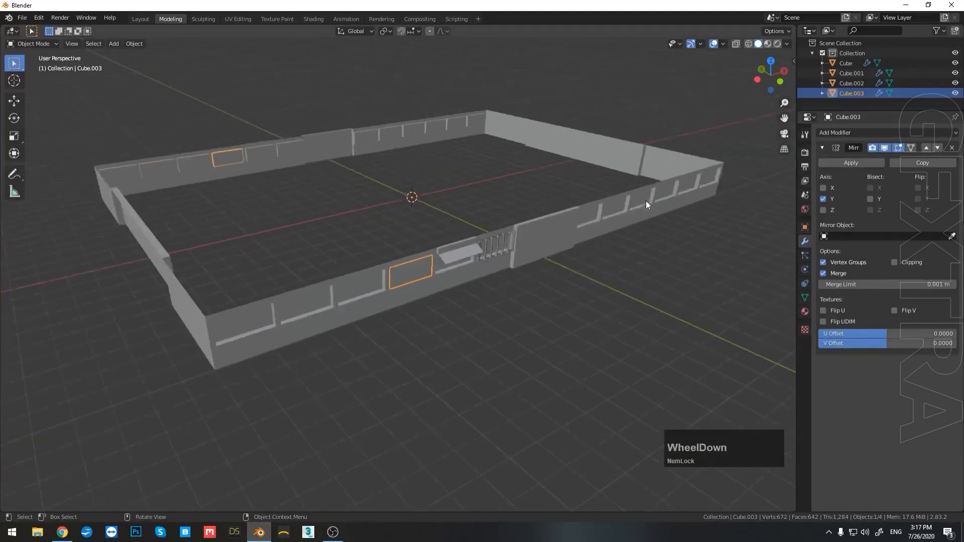
middle_drag(574, 236, 342, 124)
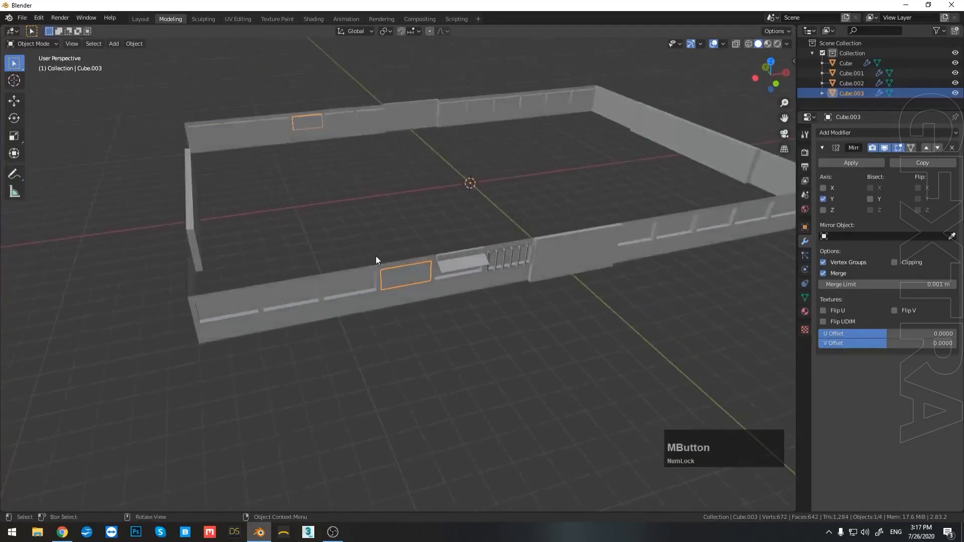
middle_drag(296, 219, 424, 302)
Connect the opposite corners of the separated window panel with two crossing diagonal edges and return to Object Mode
scroll(409, 291, up, 3)
key(Tab)
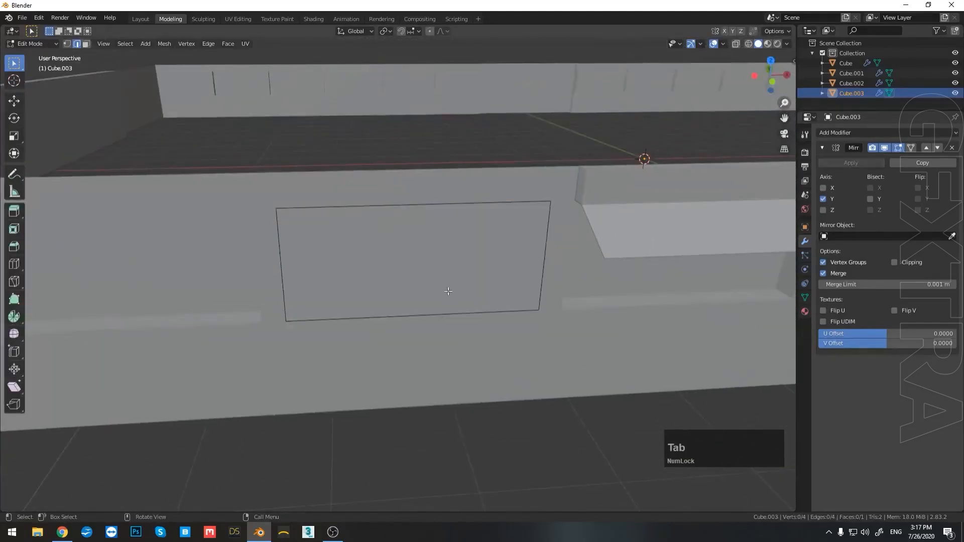
click(454, 287)
click(523, 289)
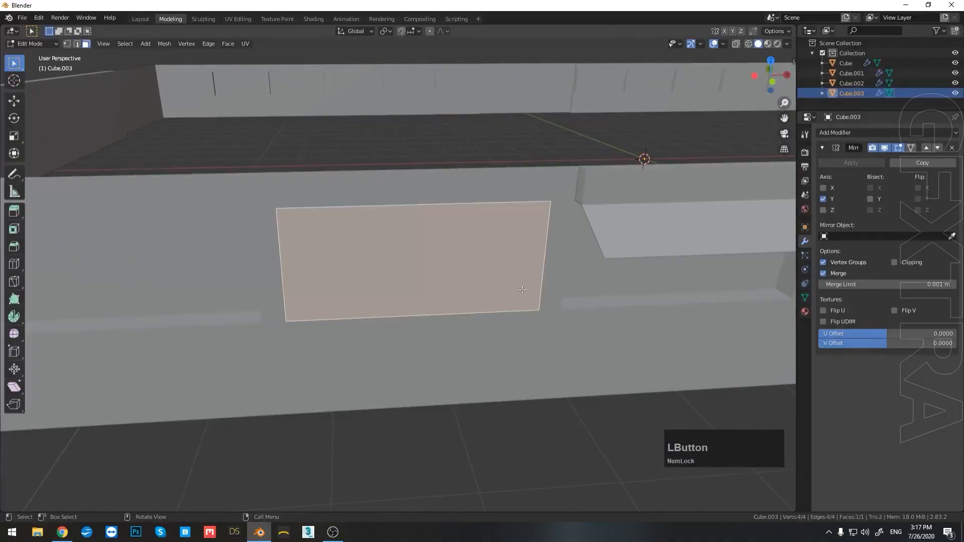
key(1)
click(275, 208)
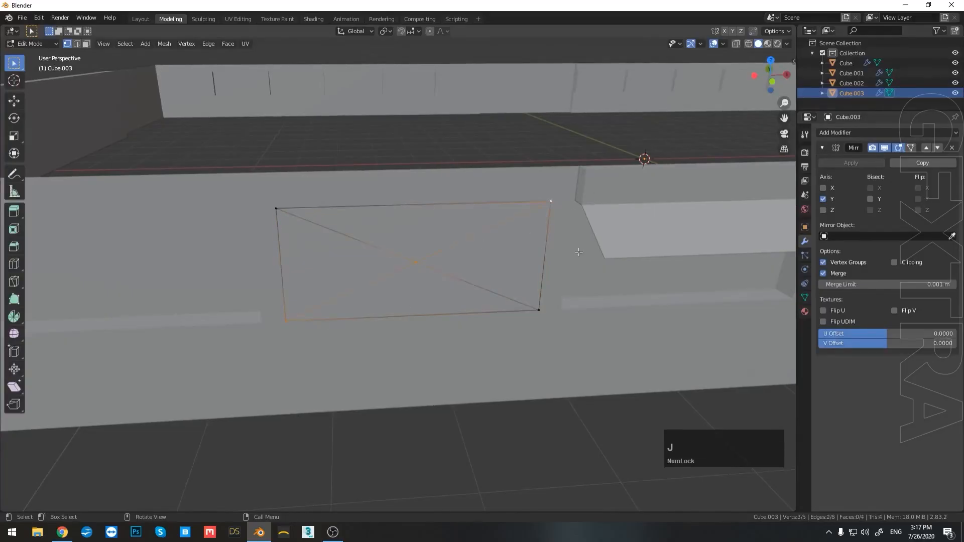
key(Tab)
Add a Wireframe modifier with 0.005 m thickness to the diagonally divided panel and apply its Mirror modifier
click(836, 134)
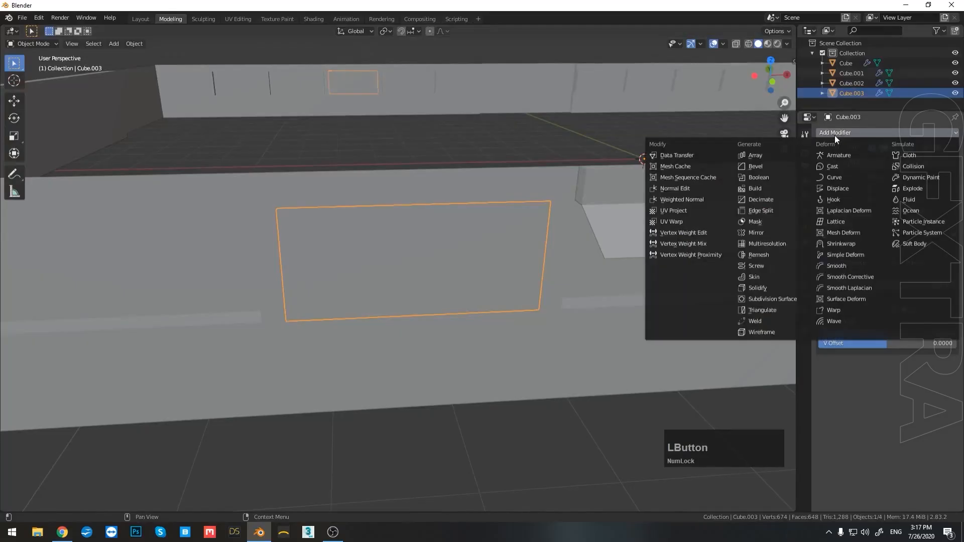
click(762, 333)
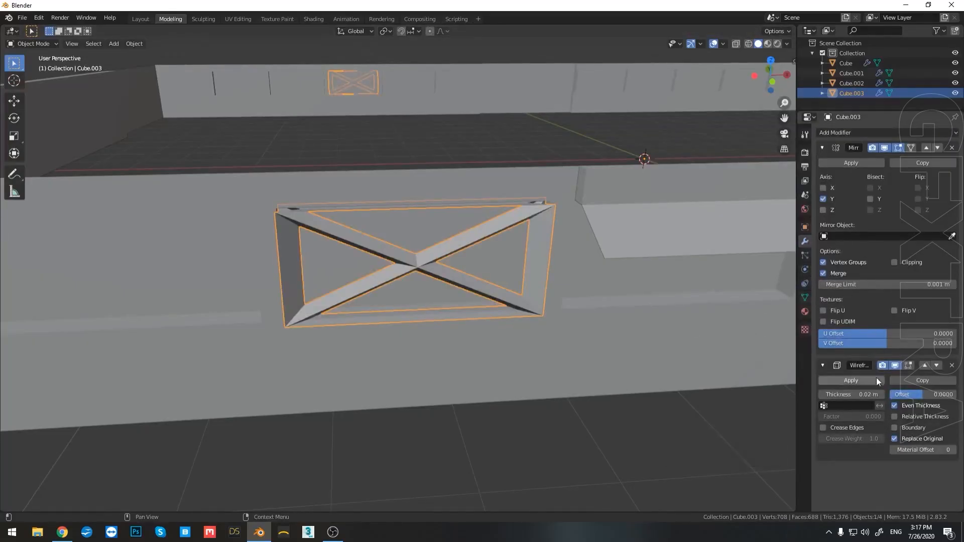
drag(869, 394, 844, 395)
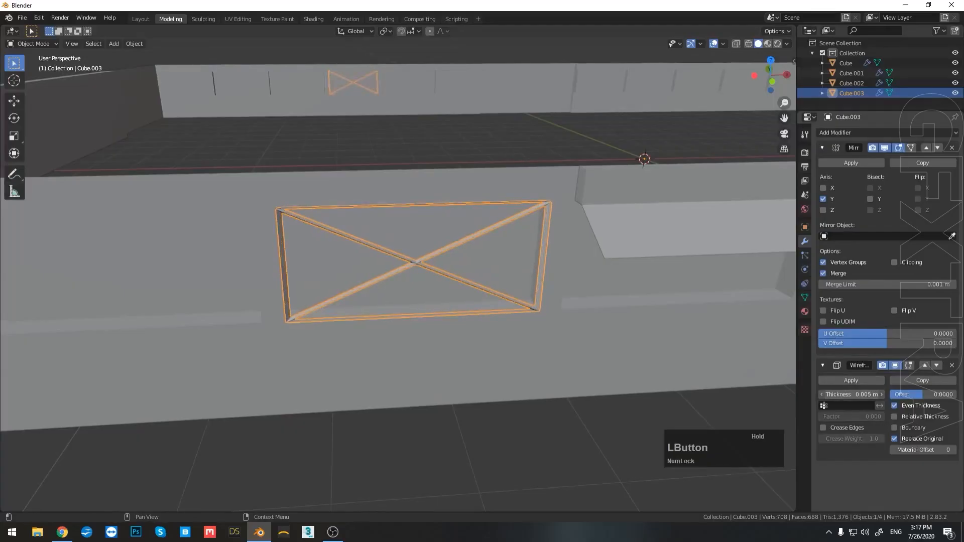
middle_drag(630, 346, 643, 345)
middle_drag(499, 301, 647, 347)
click(675, 390)
scroll(647, 347, down, 3)
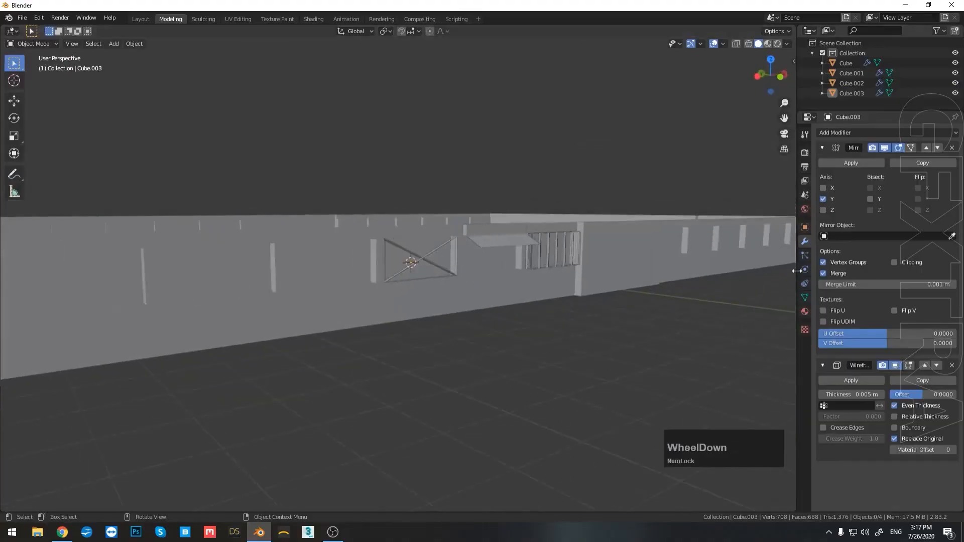
click(844, 162)
middle_drag(661, 212, 476, 288)
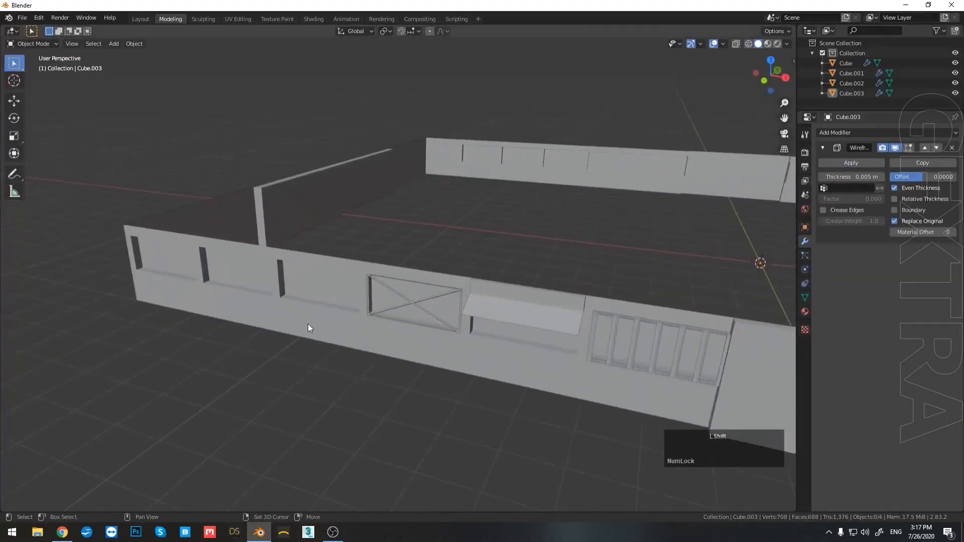
Fill the outer edges of the building wall's window recess next to the crossed frame with a new face
scroll(366, 324, up, 2)
middle_drag(367, 324, 435, 314)
click(433, 313)
scroll(433, 313, up, 3)
key(Tab)
scroll(446, 332, up, 4)
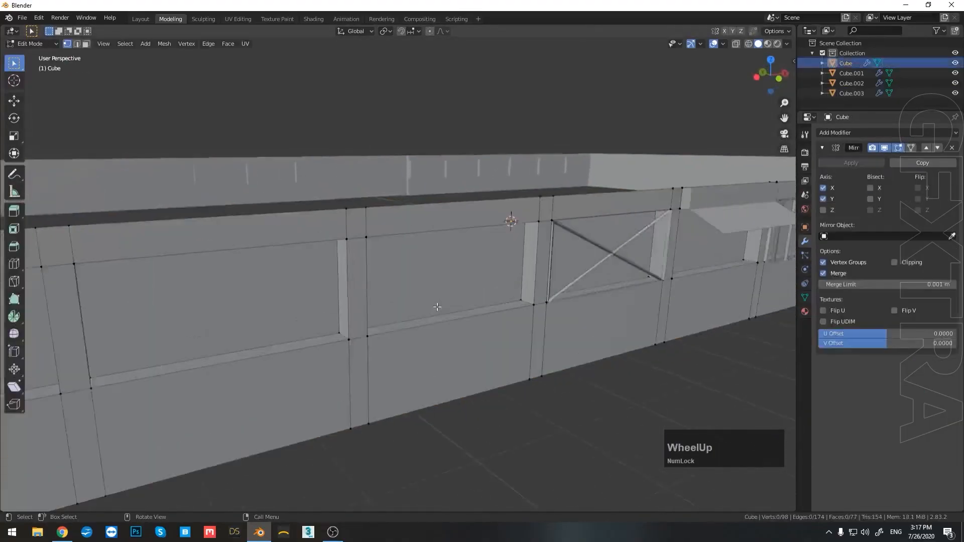
scroll(585, 299, down, 1)
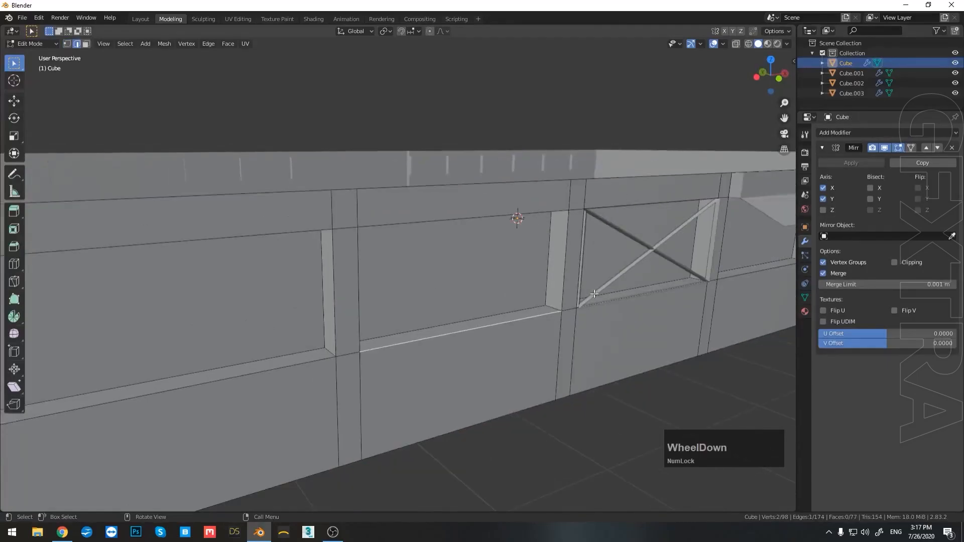
shift+click(565, 273)
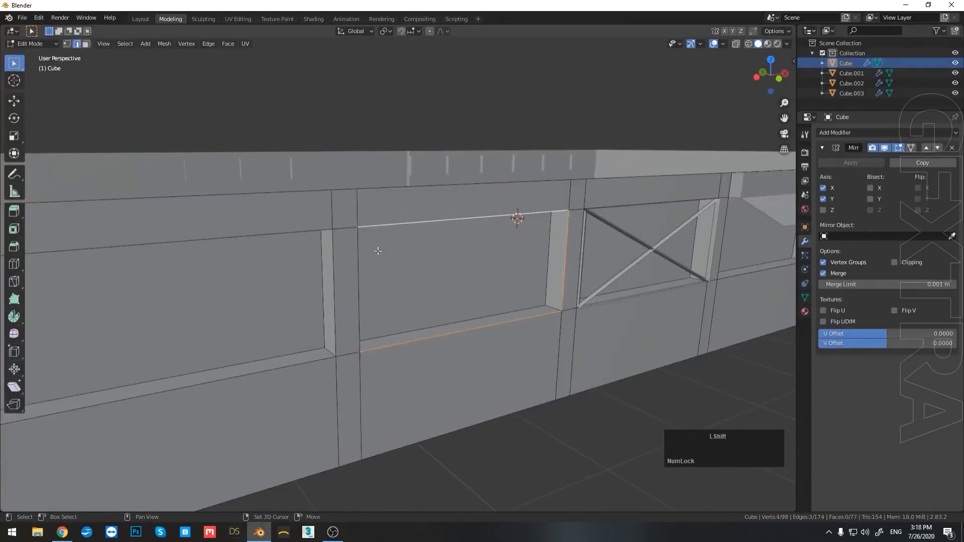
scroll(463, 317, down, 2)
key(f)
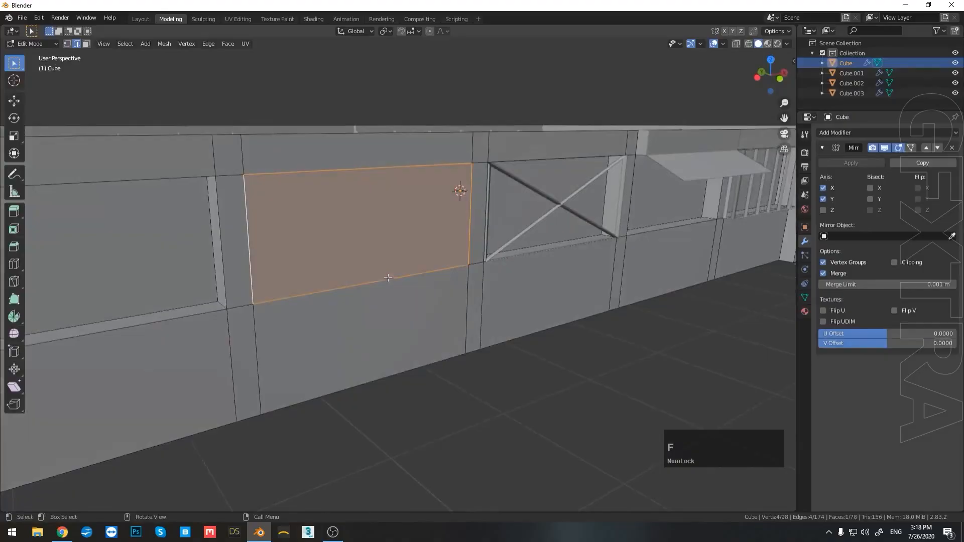
Separate the face next to the crossed frame into its own object and turn off its mirroring along X
right_click(388, 268)
mouse_move(381, 331)
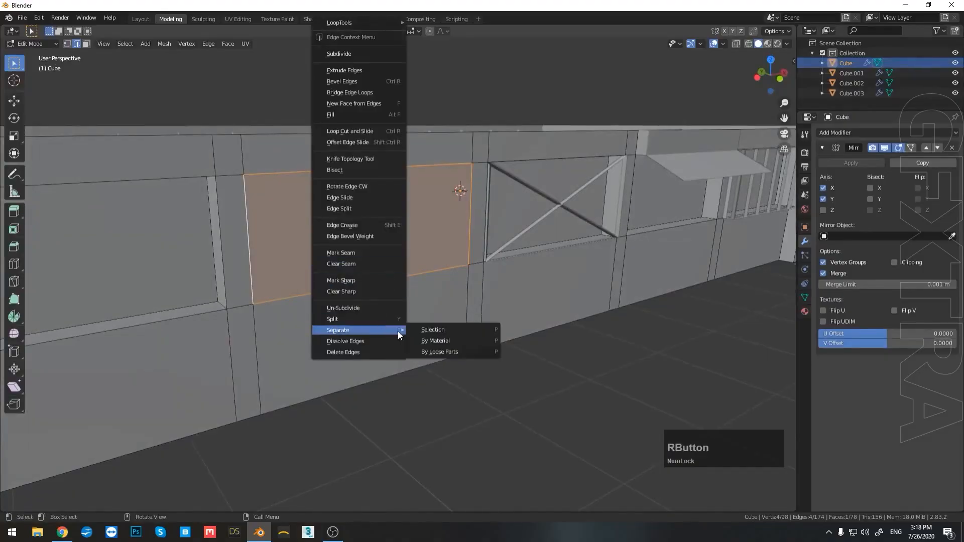
click(449, 331)
key(Tab)
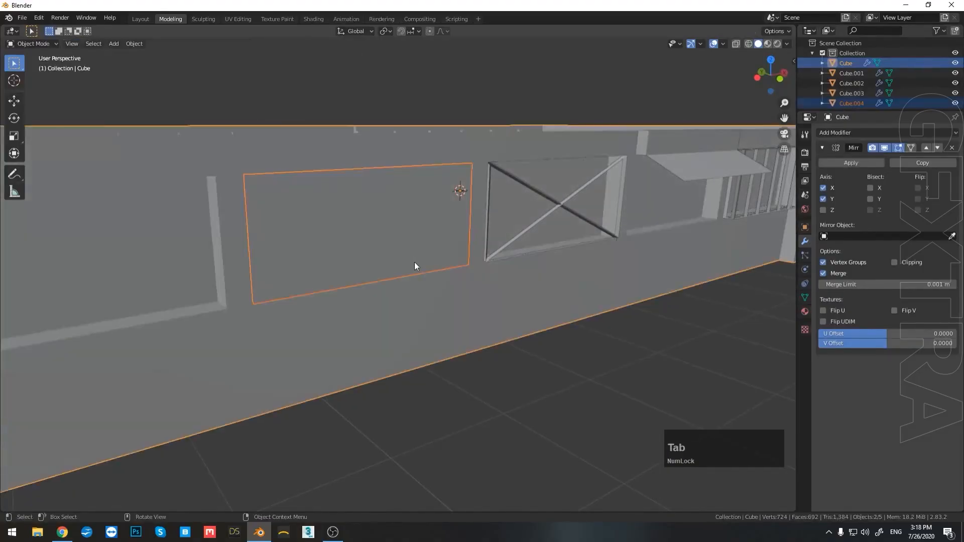
click(335, 237)
middle_drag(335, 237, 482, 242)
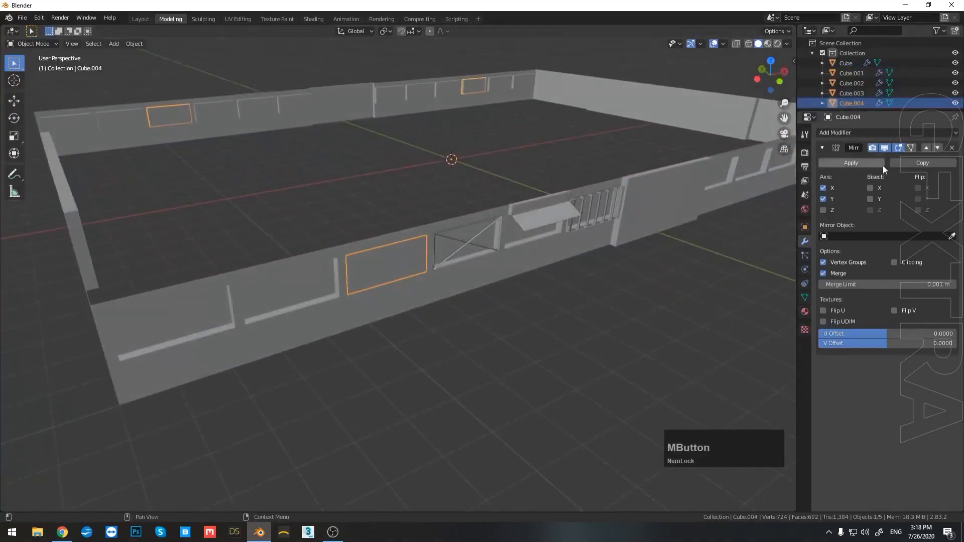
click(824, 190)
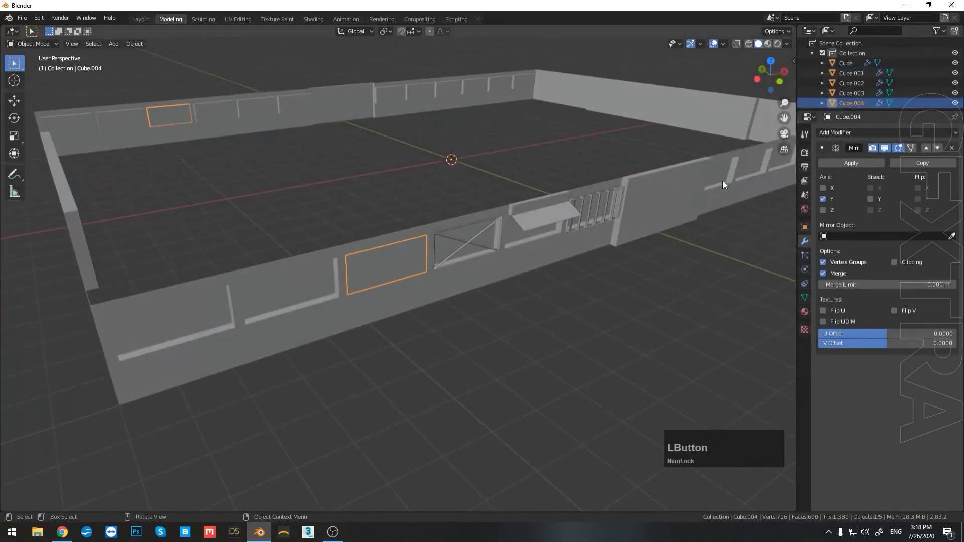
Divide the new window panel into horizontal strips with six evenly spaced loop cuts
scroll(448, 243, up, 5)
middle_drag(407, 248, 402, 242)
key(Tab)
click(400, 242)
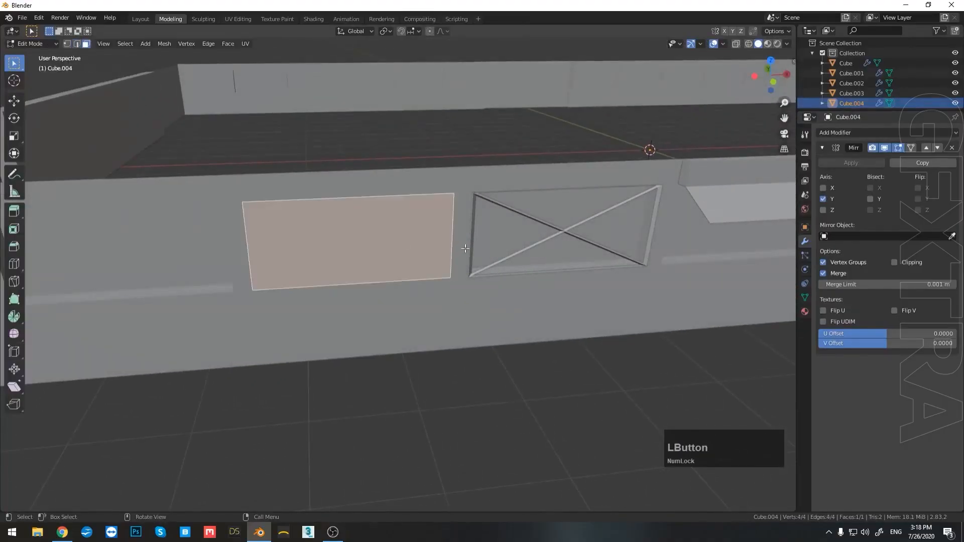
key(ctrl+r)
scroll(458, 248, up, 4)
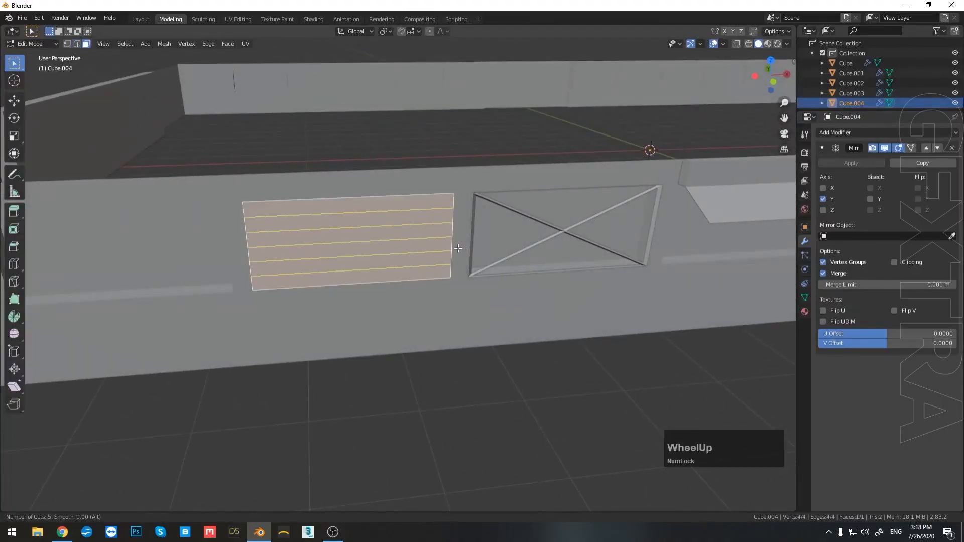
scroll(458, 248, up, 1)
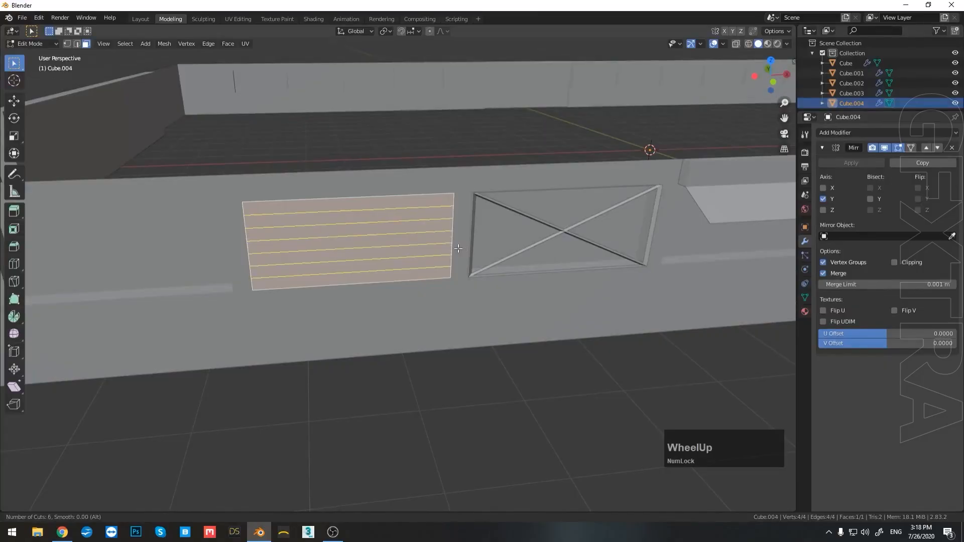
click(458, 248)
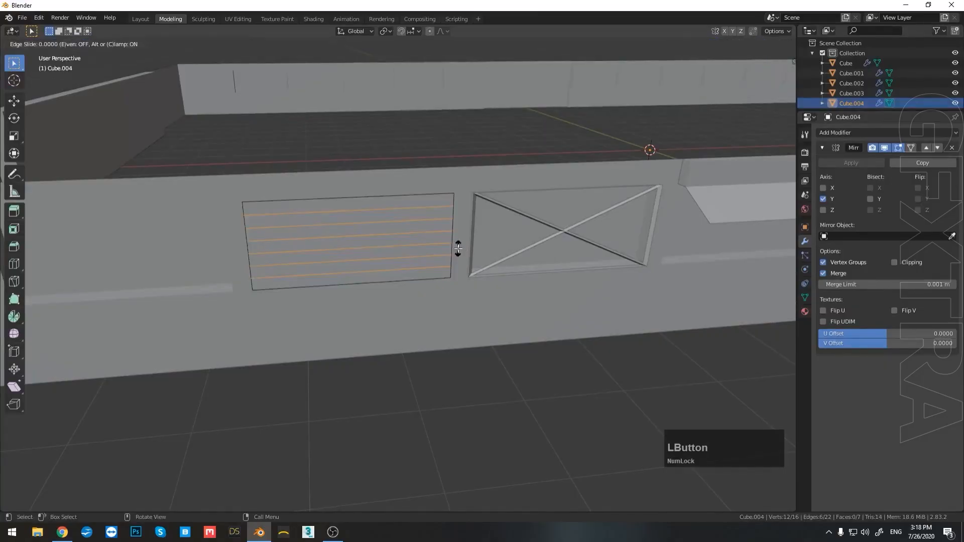
Delete the second, fourth and sixth strips of the window panel to leave spaced horizontal slats, ending in Object Mode
key(3)
click(392, 217)
shift+click(392, 250)
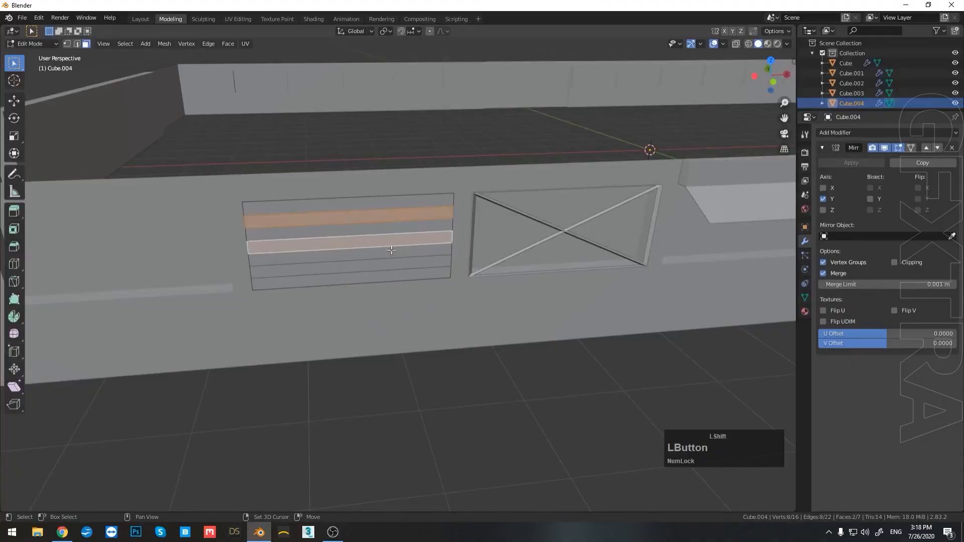
shift+click(391, 266)
middle_drag(392, 265, 429, 279)
key(Delete)
click(438, 258)
scroll(438, 258, down, 2)
key(Tab)
click(396, 341)
scroll(417, 334, down, 2)
click(393, 305)
scroll(394, 308, up, 2)
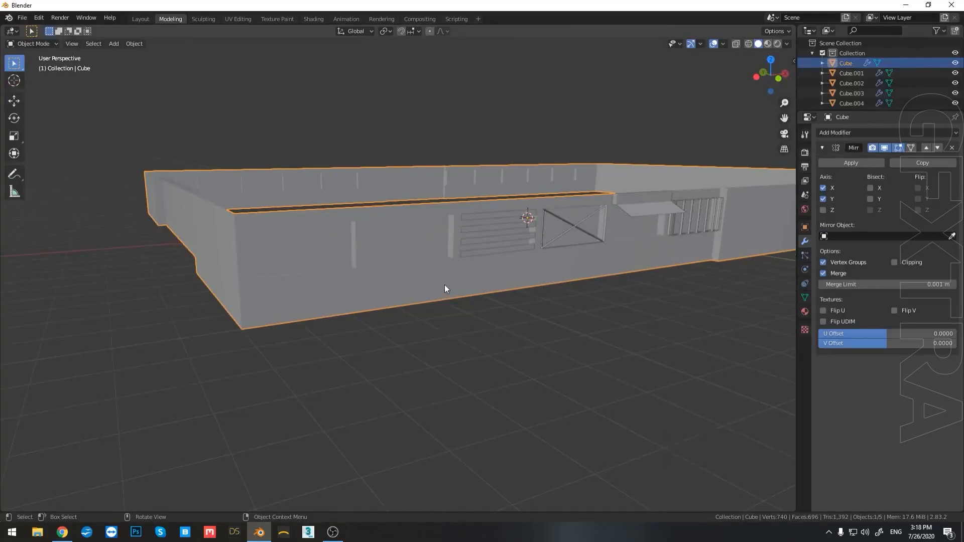
Import the Wavefront model AC.obj from the Desktop folder Blender_Course, 02. Models, AC
click(22, 18)
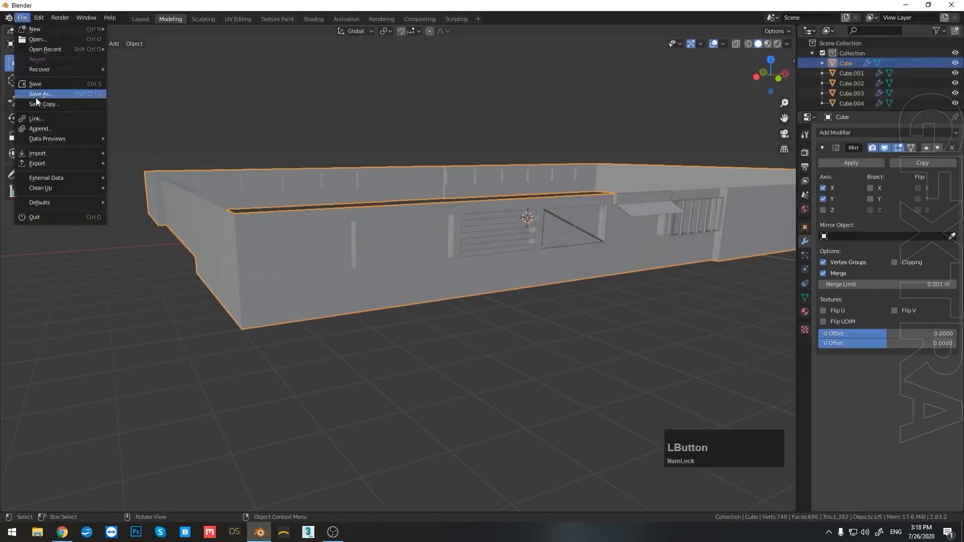
mouse_move(86, 155)
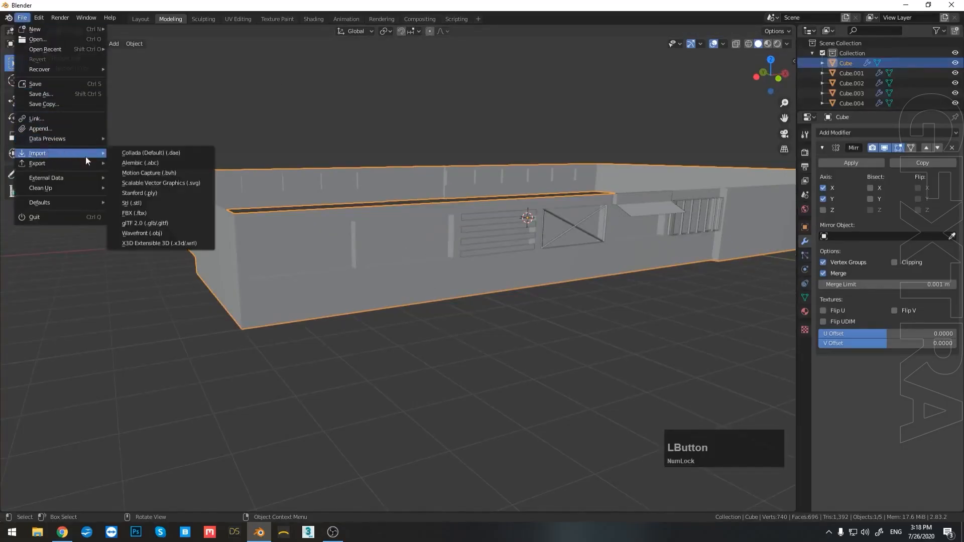
click(174, 233)
click(259, 206)
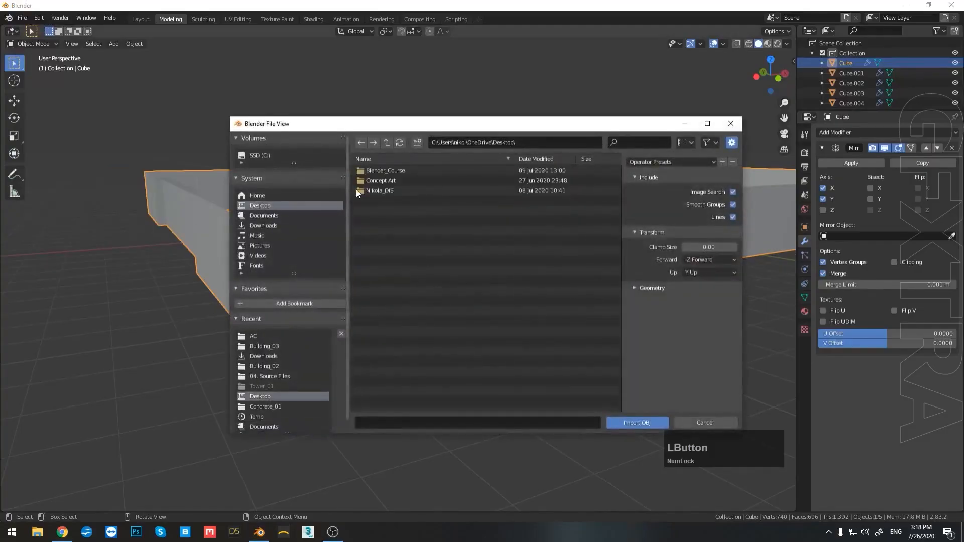
double_click(400, 172)
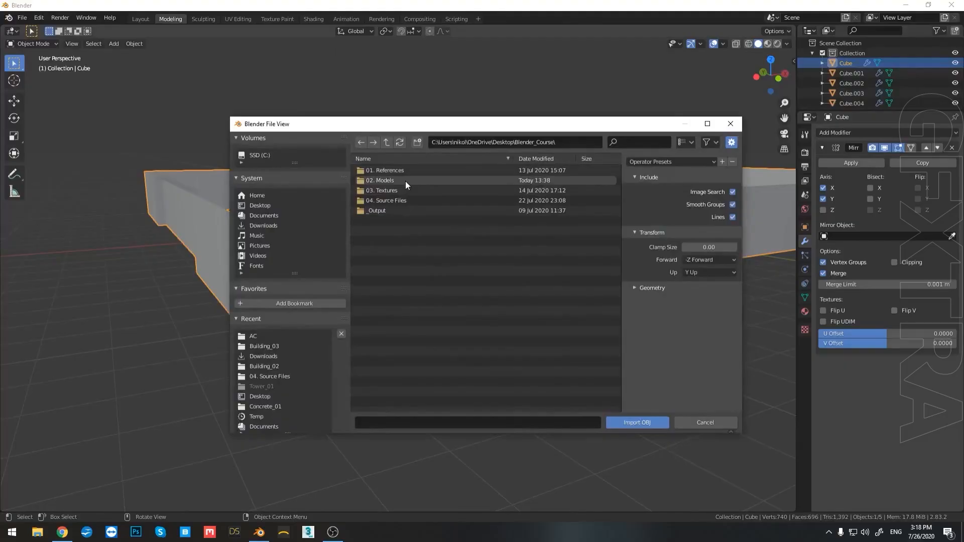
double_click(406, 181)
double_click(388, 213)
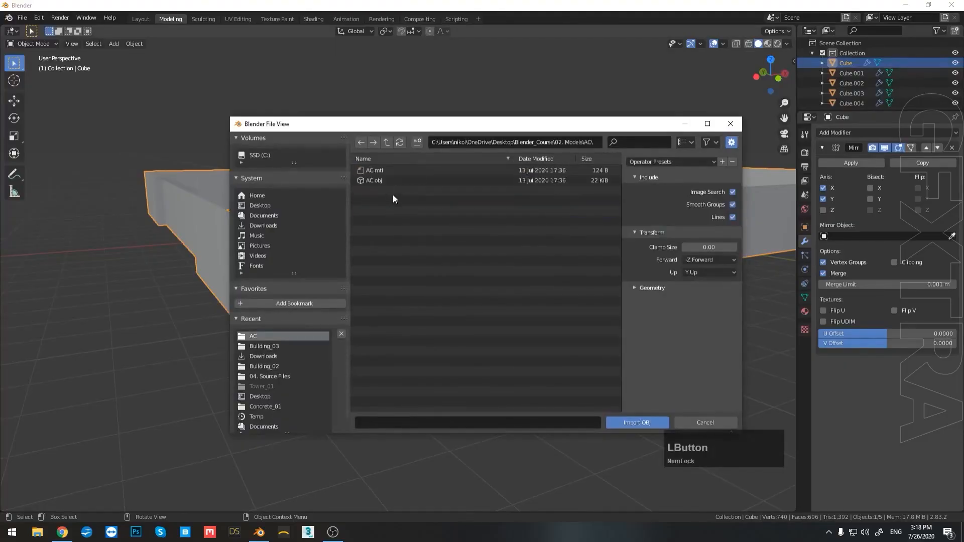
click(393, 180)
click(638, 422)
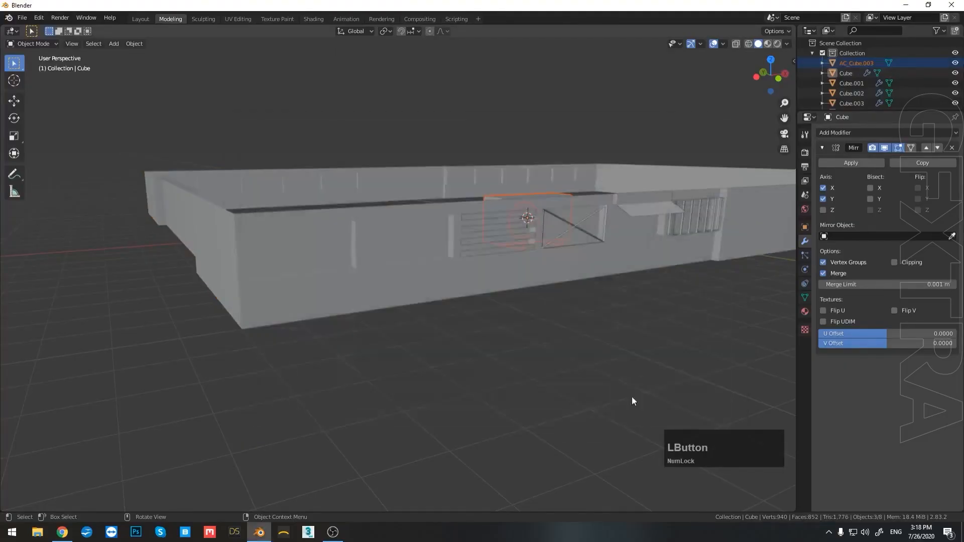
Move the imported air conditioner's geometry in Edit Mode about -10.9 m along X and -10.5 m along Y, in front of the wall
scroll(569, 264, down, 3)
middle_drag(569, 264, 525, 314)
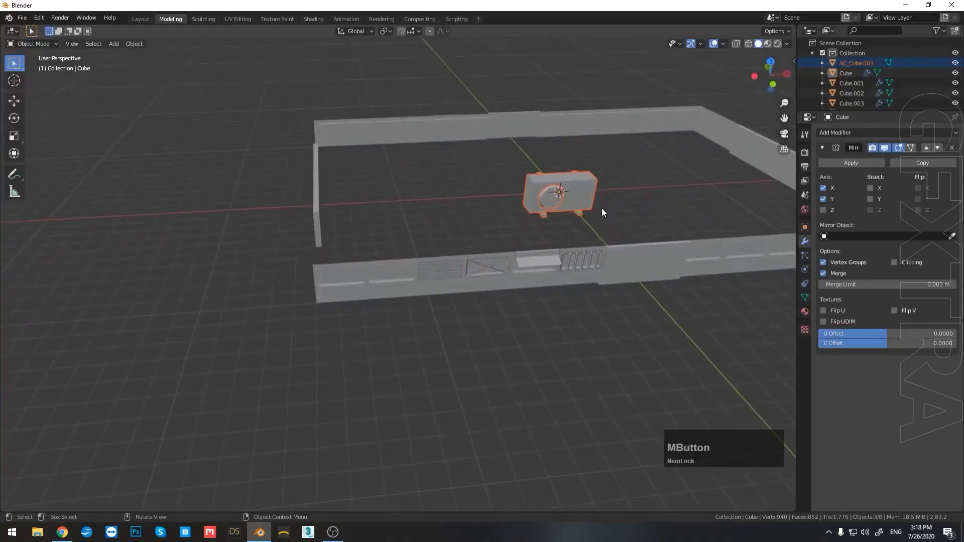
key(Tab)
key(g)
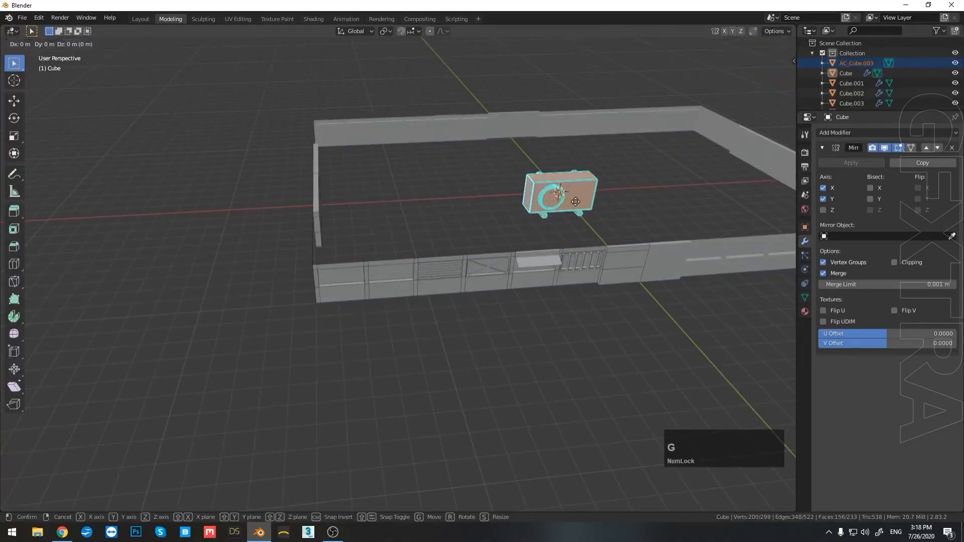
key(x)
click(402, 227)
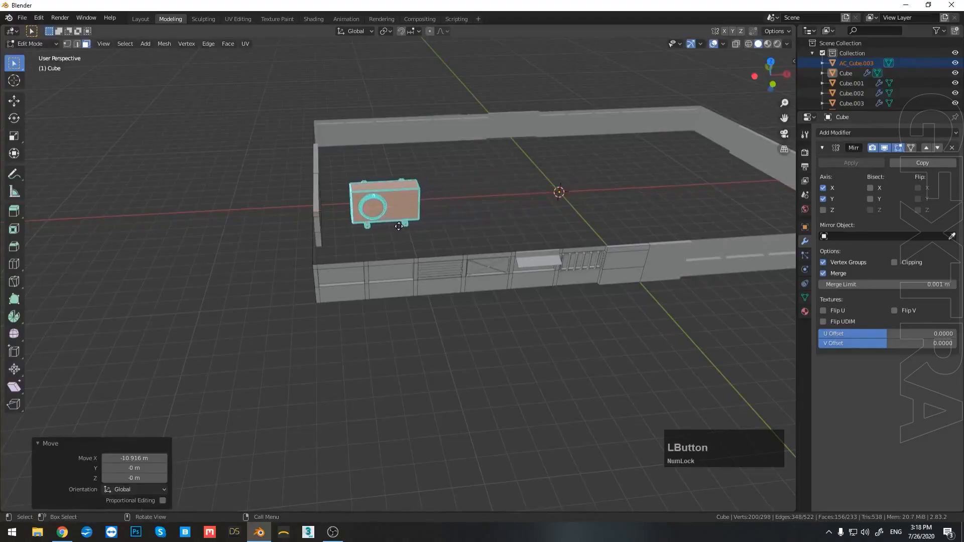
key(g)
key(y)
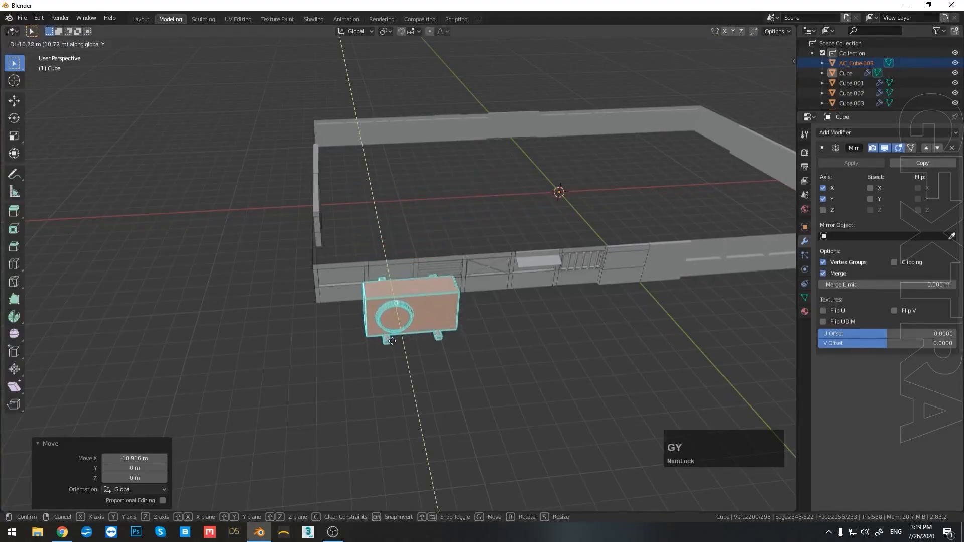
click(391, 339)
In front view, scale the air conditioner to about 0.257 and raise it about 0.505 m along Z to sit below the windows
key(grave)
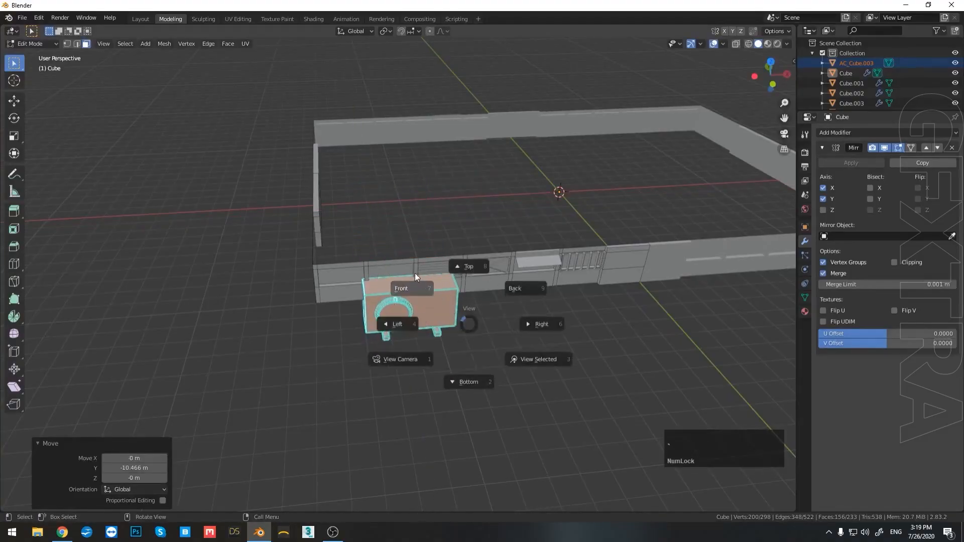
click(415, 274)
scroll(547, 303, up, 6)
key(s)
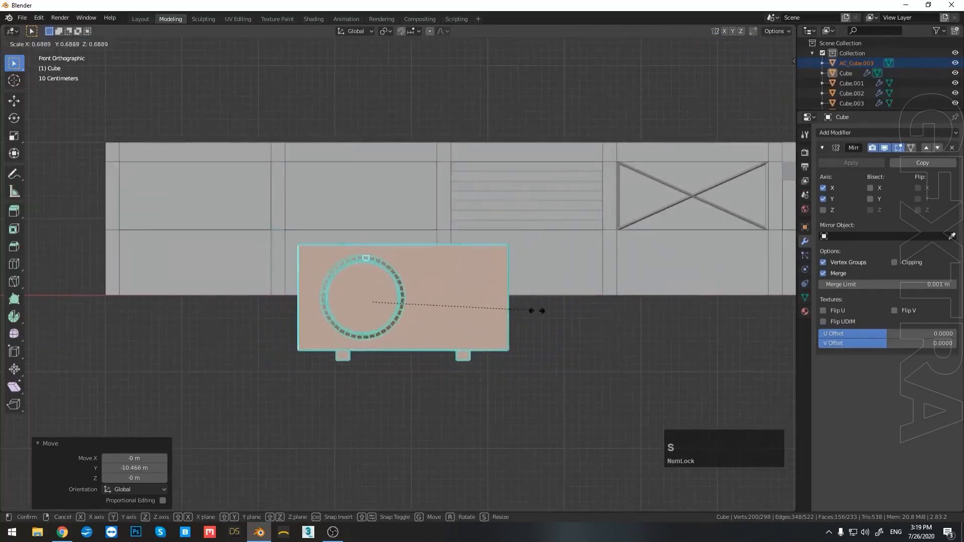
click(435, 306)
key(g)
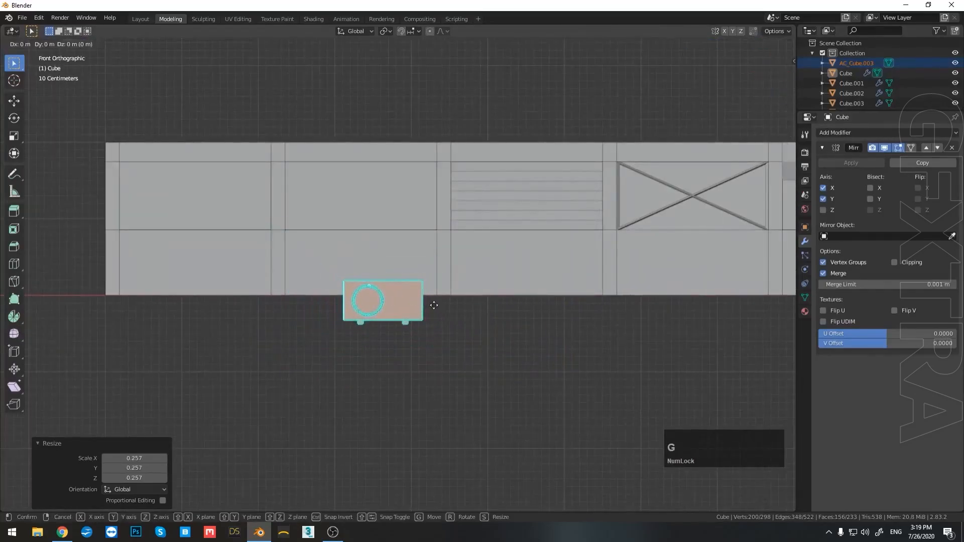
key(z)
click(433, 267)
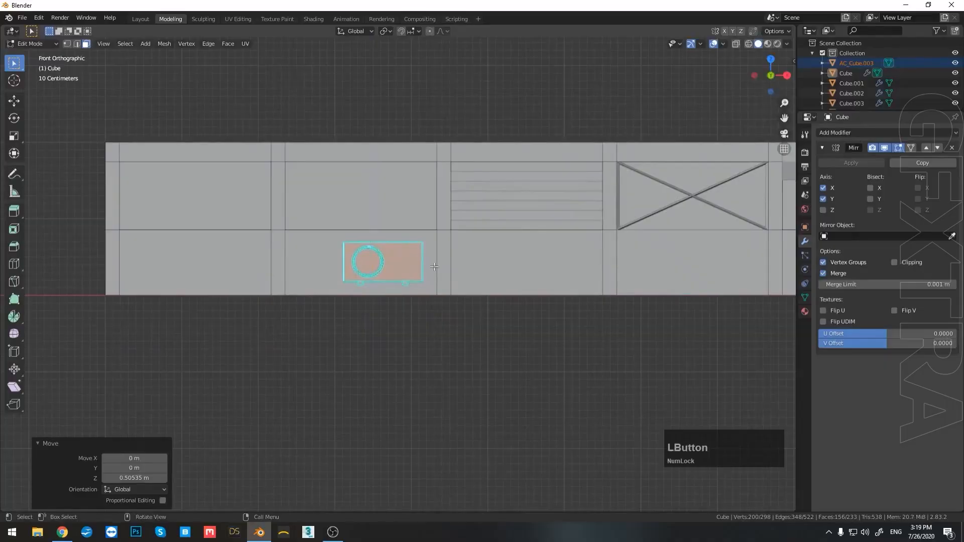
Shift the air conditioner about -0.774 m along X, below the second window recess
key(g)
key(y)
key(Escape)
key(g)
key(x)
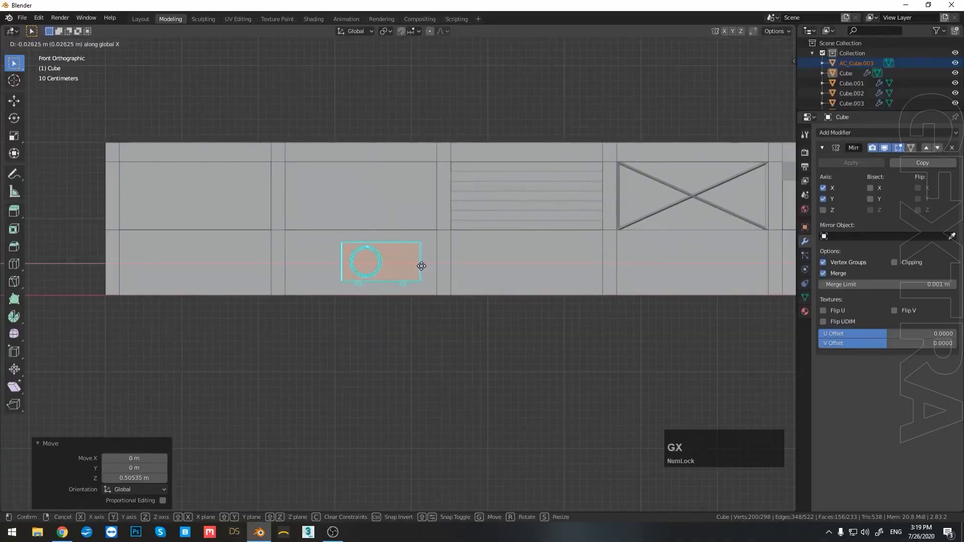
click(364, 271)
In wireframe top view, move the air conditioner about 0.652 m along Y against the wall, ending in solid shading
key(grave)
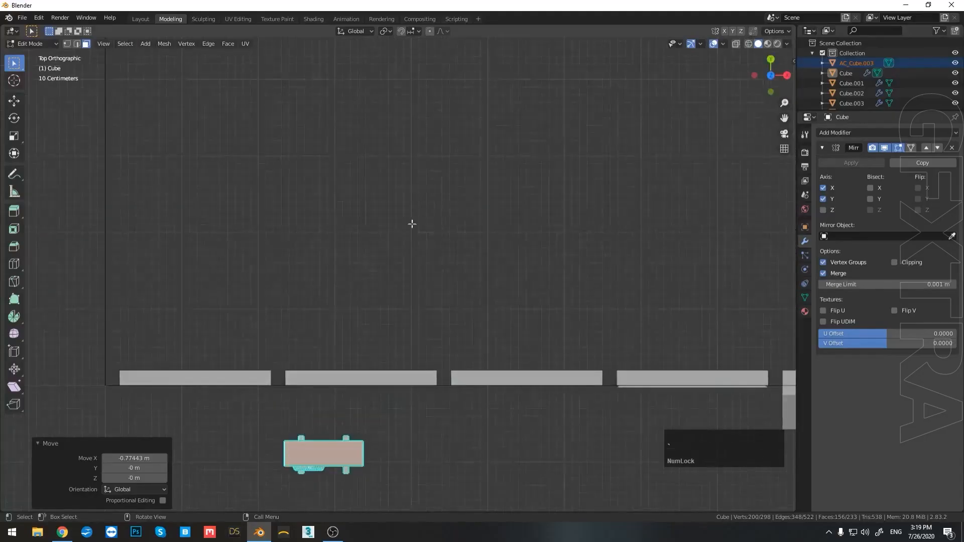
shift+middle_drag(401, 285, 415, 239)
key(z)
click(321, 327)
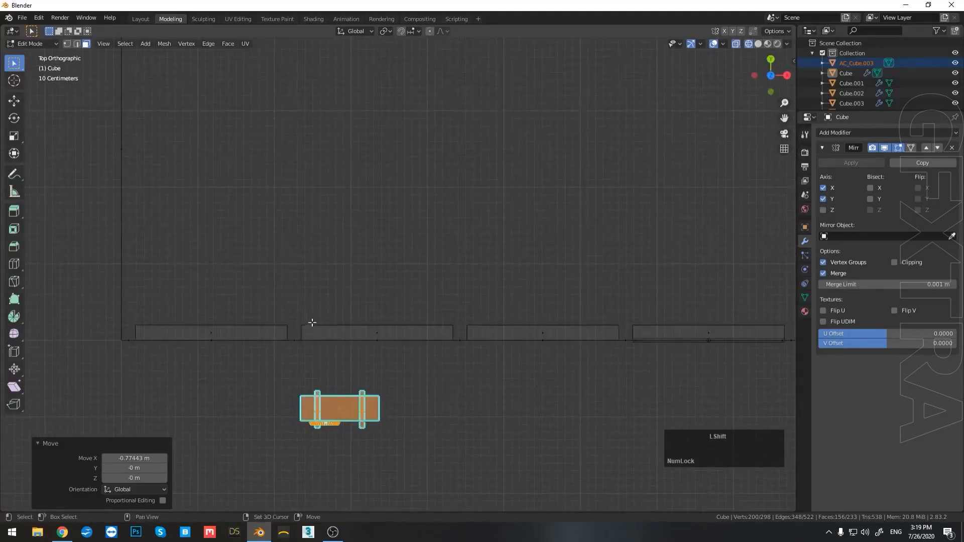
scroll(382, 285, up, 4)
key(g)
key(y)
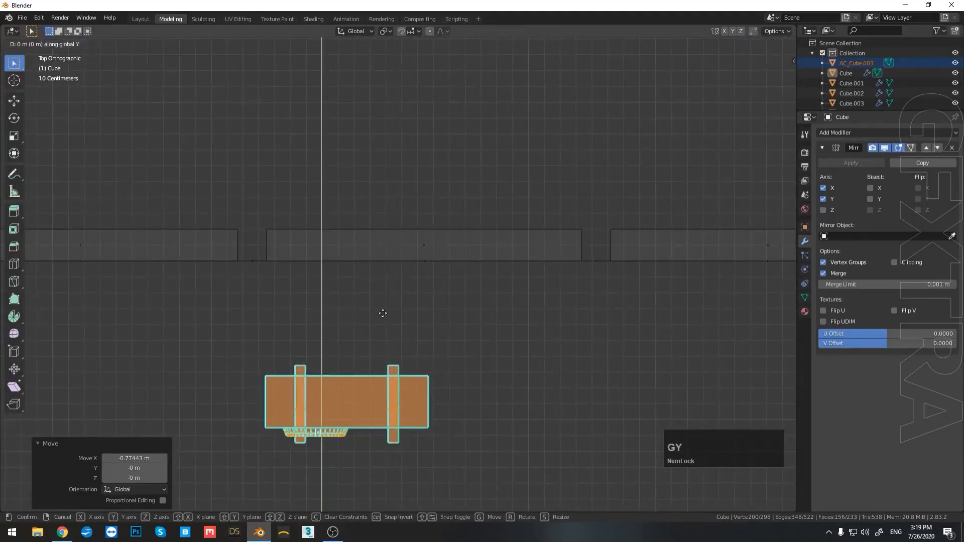
click(390, 209)
middle_drag(390, 209, 430, 229)
key(z)
middle_drag(564, 237, 537, 218)
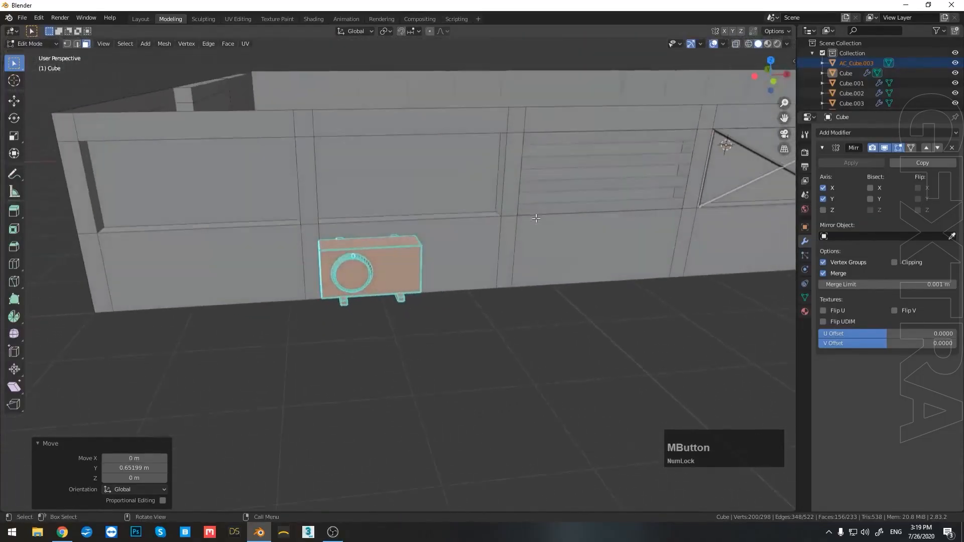
Deselect the geometry, return to Object Mode and select the air conditioner's box body
click(552, 300)
scroll(551, 300, down, 5)
middle_drag(537, 300, 509, 317)
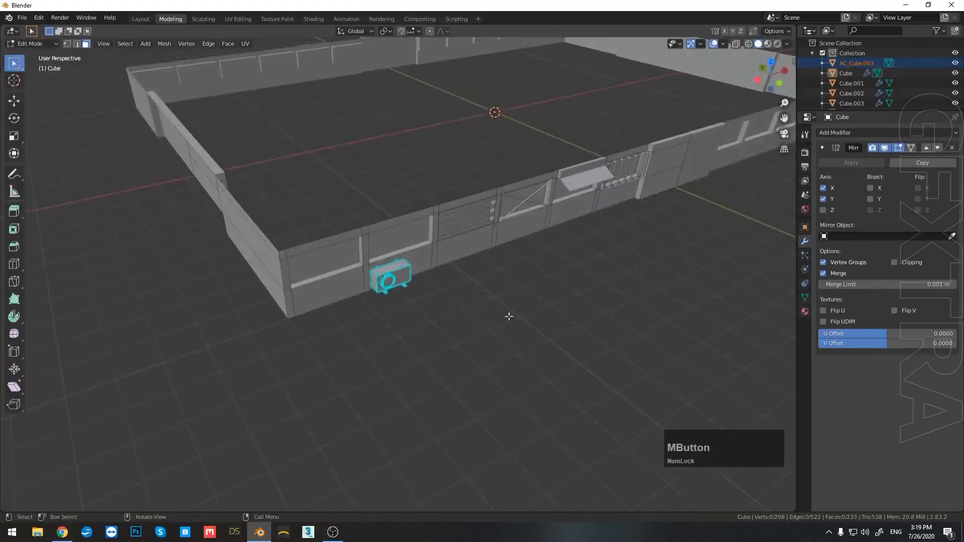
key(Tab)
click(402, 283)
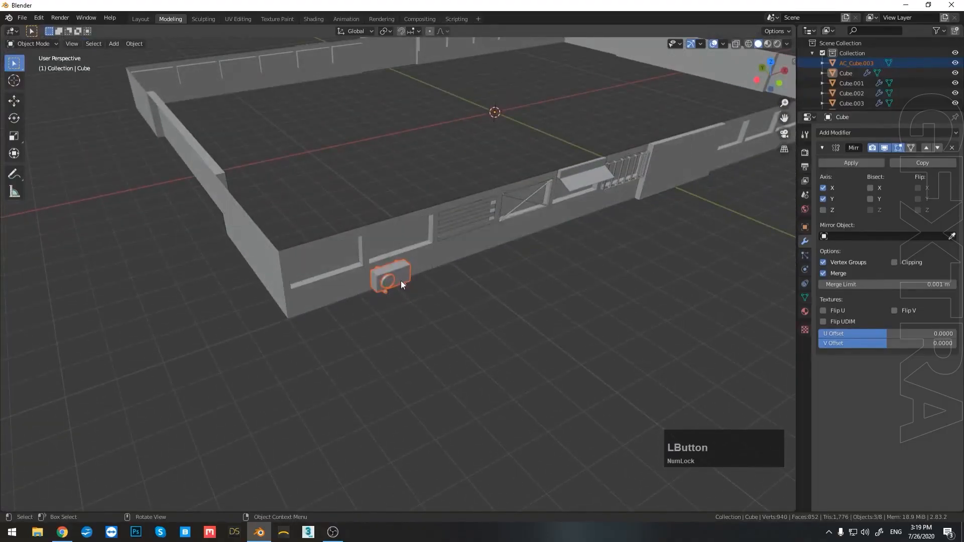
click(829, 132)
Select the air conditioner's body, support feet and round fan ring together and join them into one object
scroll(402, 284, up, 6)
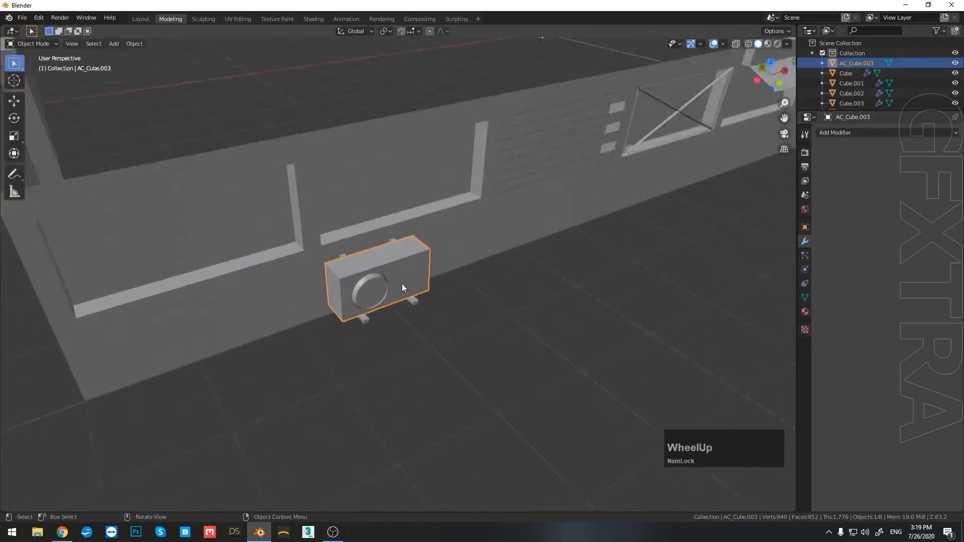
shift+click(426, 327)
shift+click(309, 325)
right_click(308, 324)
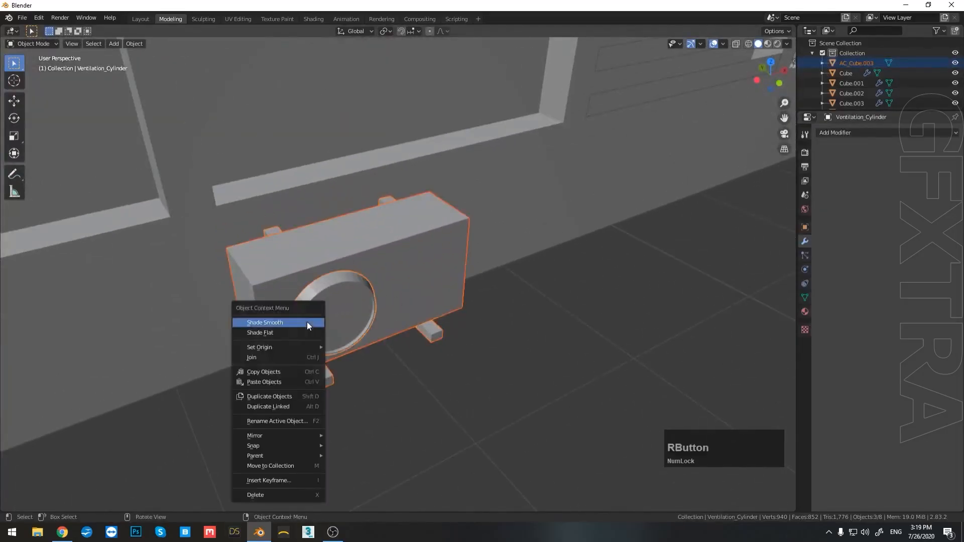
click(394, 307)
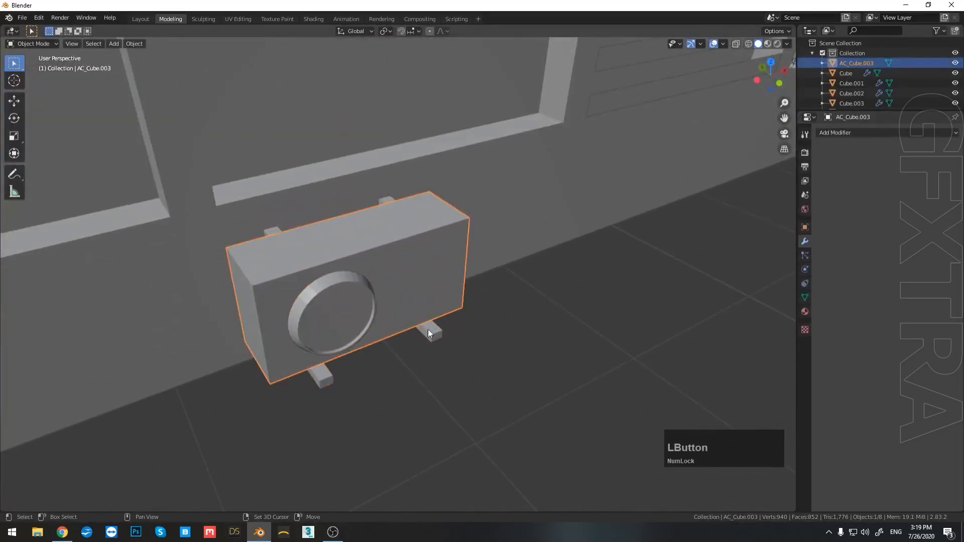
shift+click(432, 330)
shift+click(334, 306)
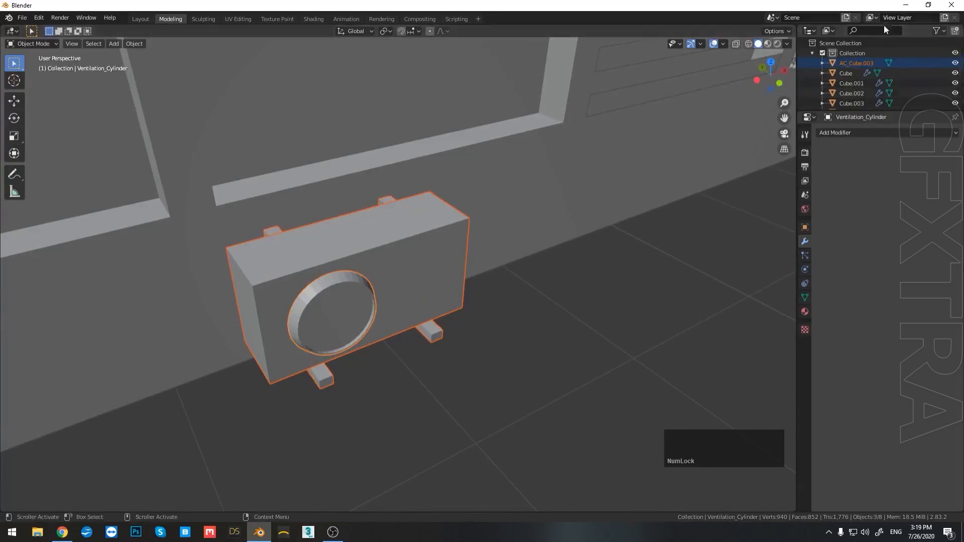
scroll(870, 74, down, 2)
scroll(893, 92, up, 2)
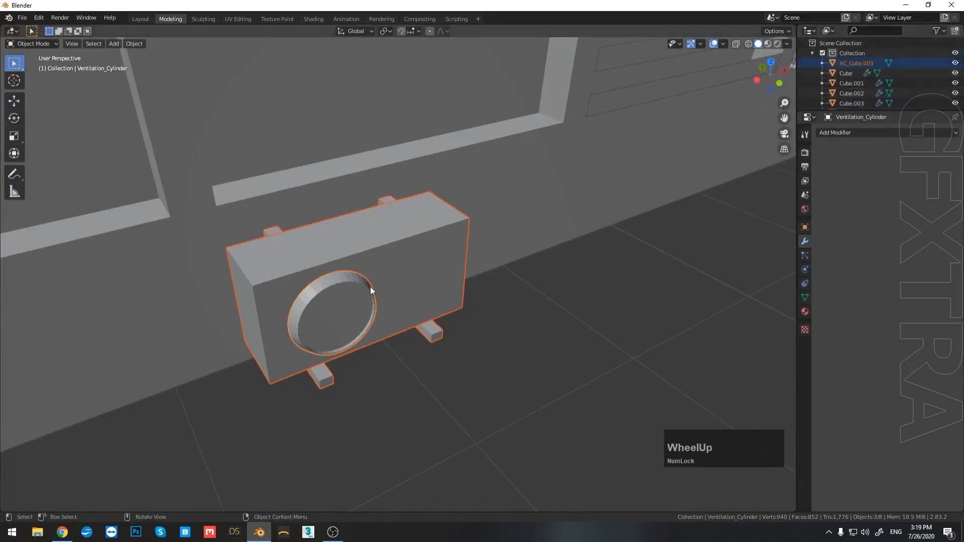
right_click(386, 289)
click(375, 315)
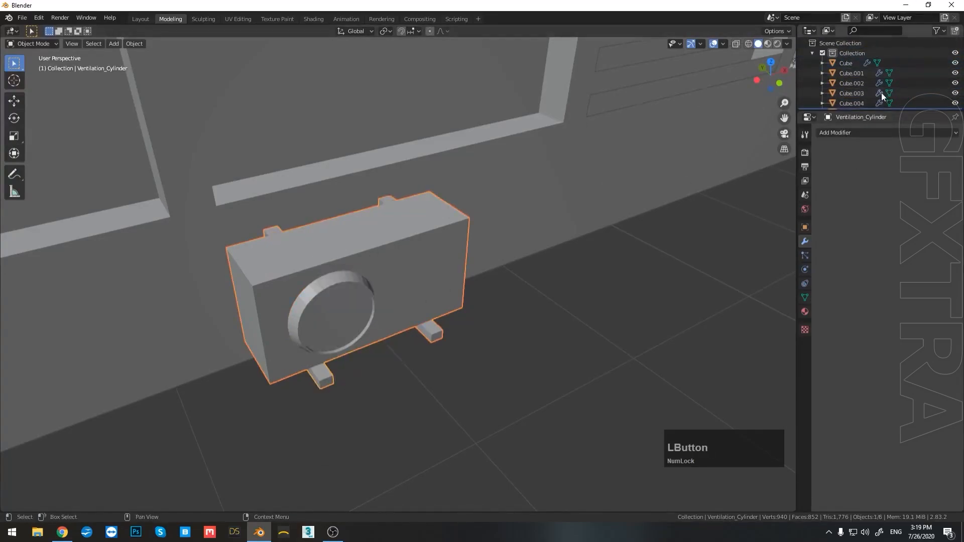
Rename the joined air conditioner object to AC
scroll(879, 90, down, 2)
double_click(851, 101)
text(A)
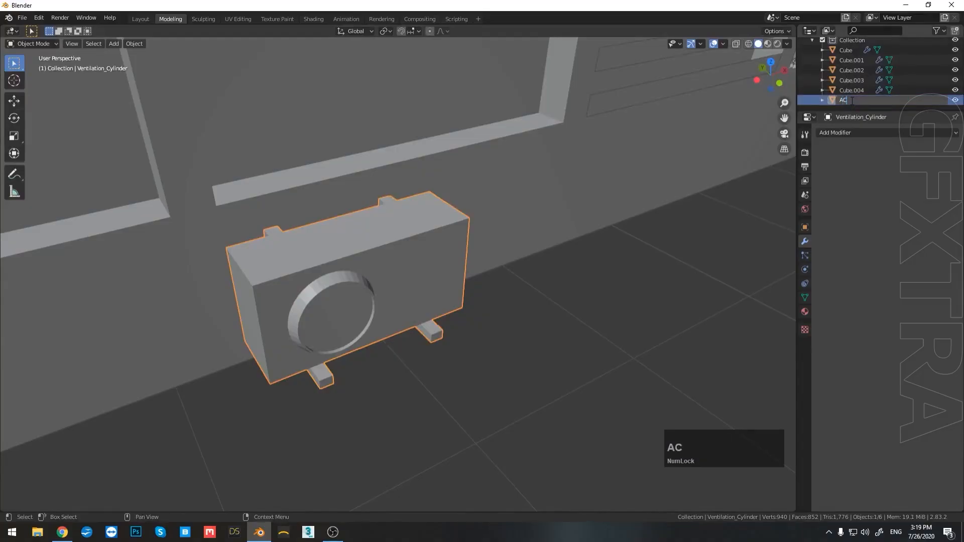
text(C)
key(Return)
Add a Mirror modifier to the air conditioner with the Y axis enabled and the X axis disabled
scroll(529, 259, down, 5)
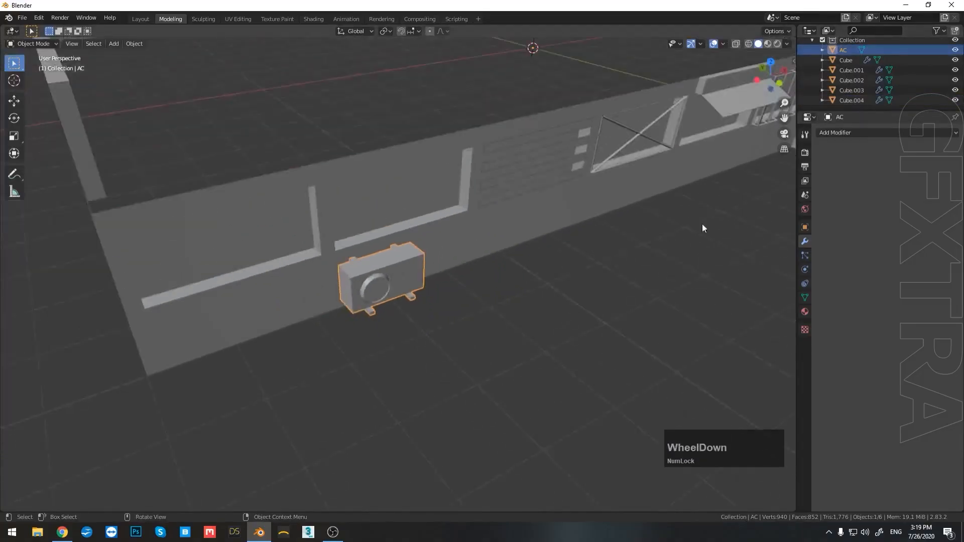
click(837, 134)
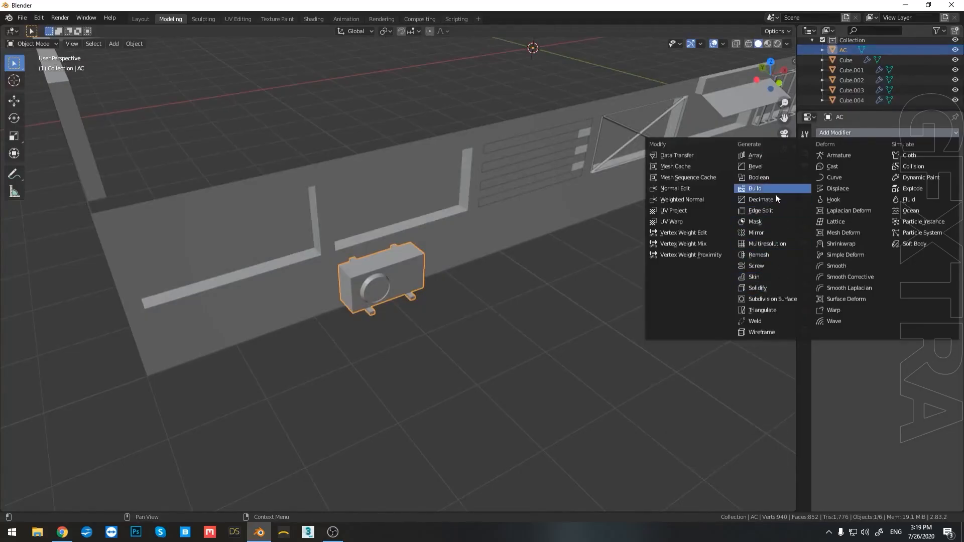
click(775, 233)
scroll(462, 263, down, 5)
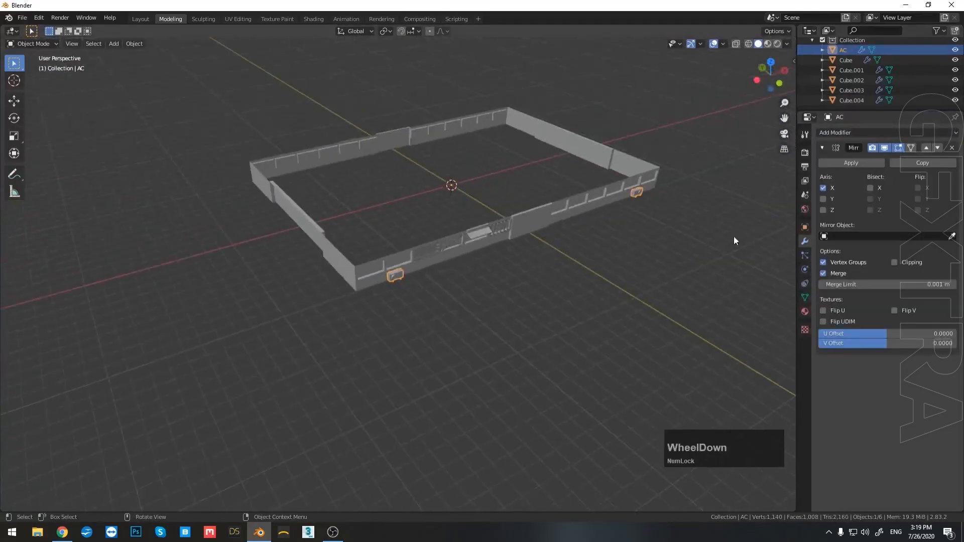
click(823, 199)
Examine the mirrored air conditioner copy's position and orientation relative to the wall
middle_drag(617, 231, 788, 224)
scroll(521, 324, up, 6)
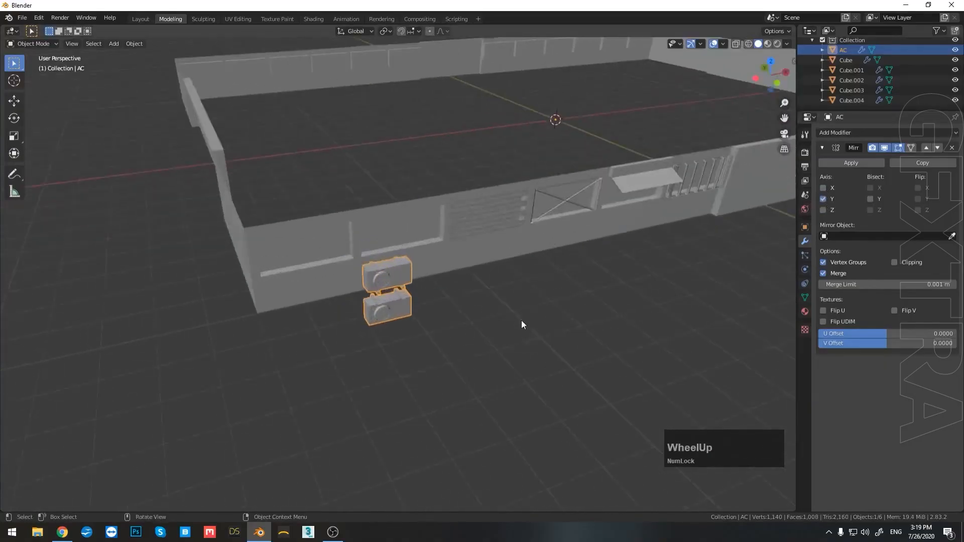
middle_drag(522, 324, 459, 304)
scroll(459, 304, up, 5)
scroll(454, 345, down, 3)
middle_drag(455, 344, 472, 349)
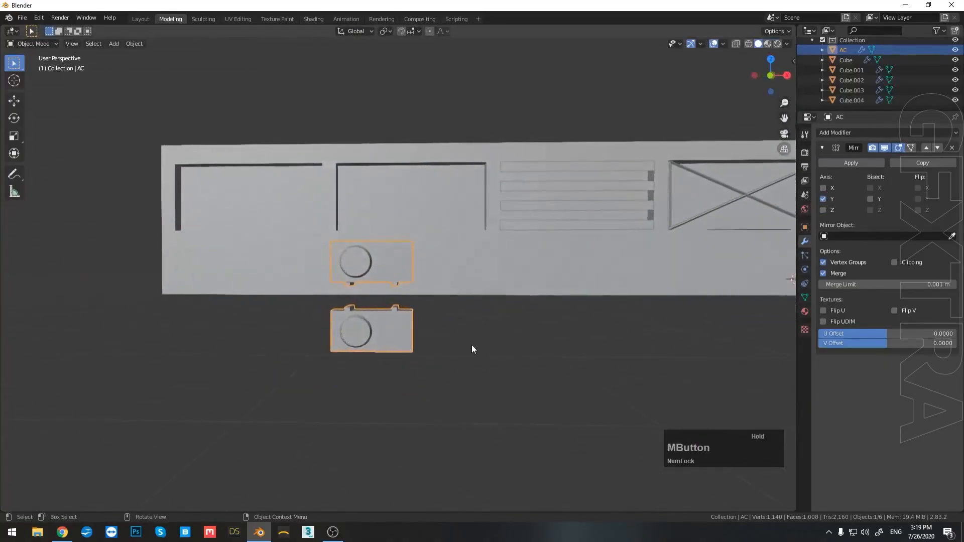
key(s)
key(Escape)
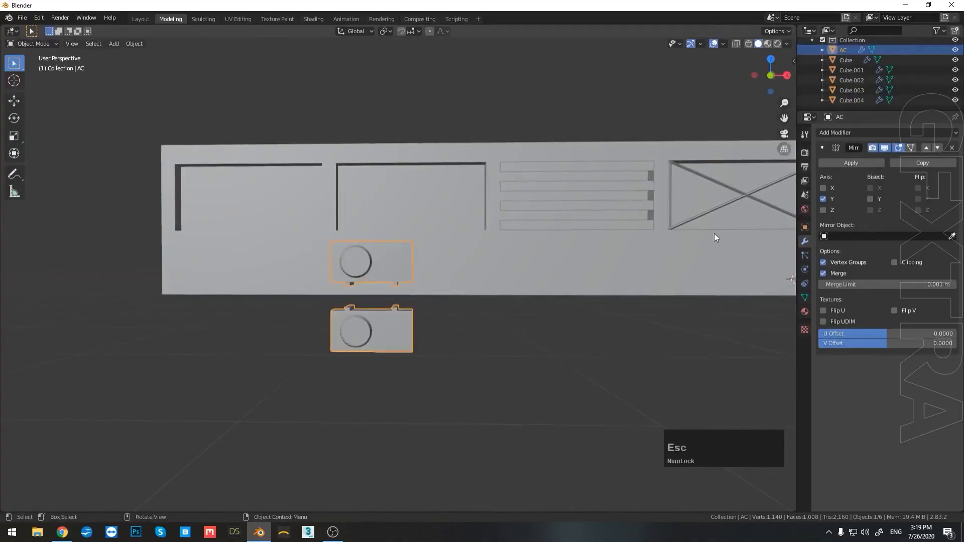
Apply the air conditioner's Mirror modifier and set its origin to the center of mass (surface)
click(828, 162)
scroll(576, 386, down, 3)
middle_drag(576, 385, 512, 286)
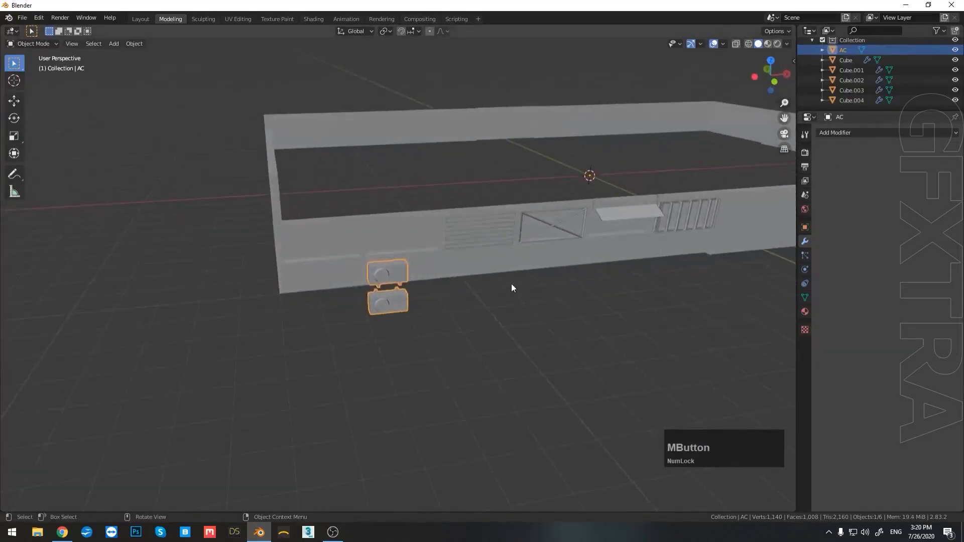
click(141, 46)
mouse_move(161, 66)
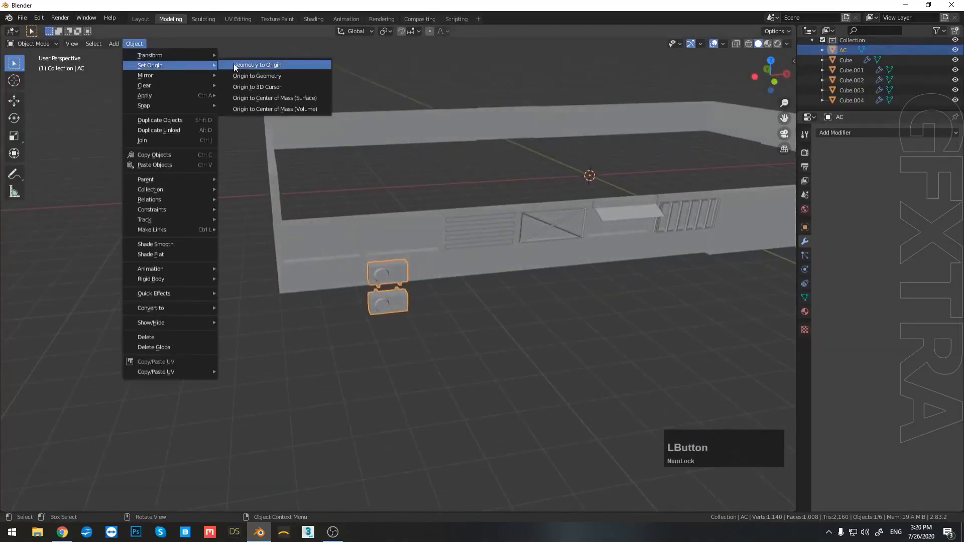
click(330, 101)
Scale the mirrored air conditioner pair down uniformly to about 0.417
scroll(444, 333, up, 3)
middle_drag(444, 334, 457, 352)
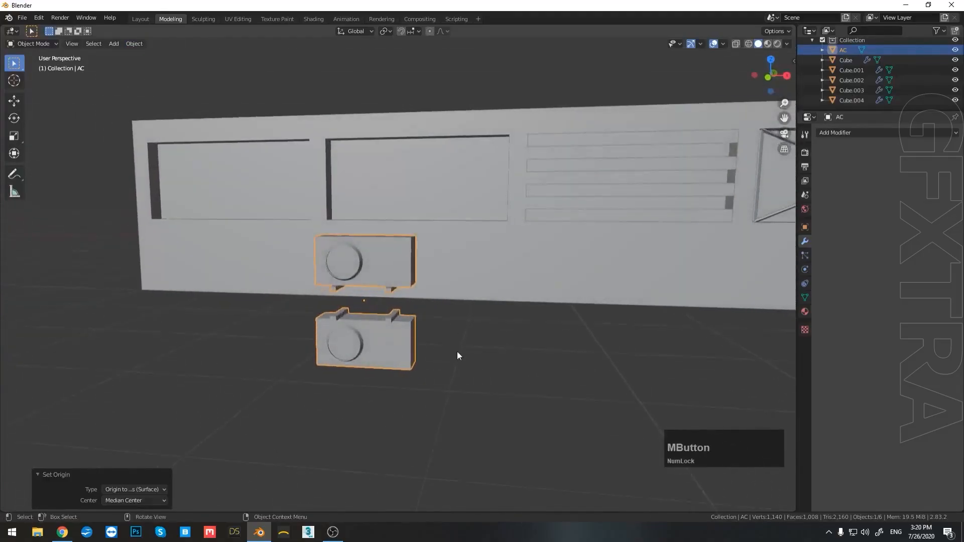
key(s)
click(426, 329)
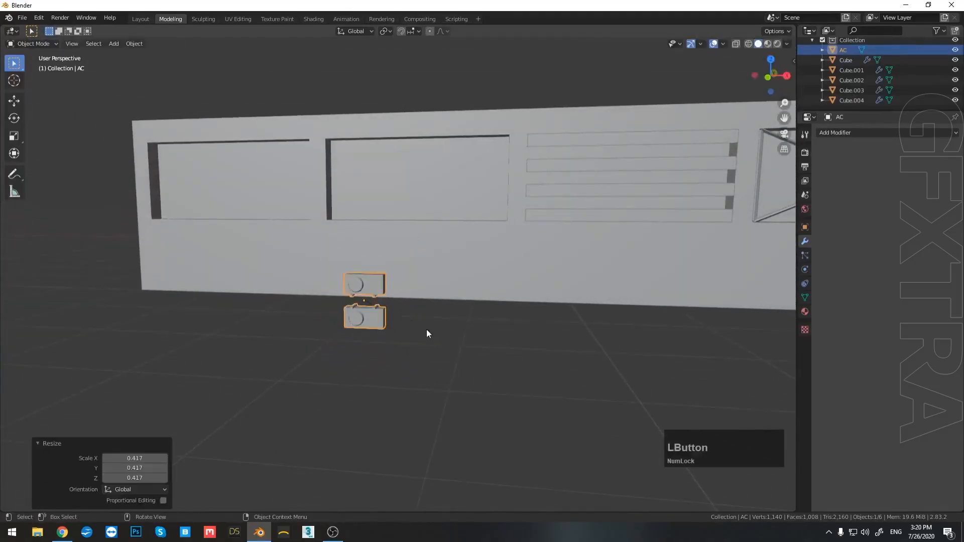
Raise the air conditioner pair along Z and shift it about 0.267 m in the negative X direction
key(g)
key(z)
click(426, 287)
middle_drag(426, 288, 399, 360)
key(g)
key(y)
key(x)
click(413, 295)
Using a top wireframe view, move the air conditioner pair about 0.139 m along Y against the front wall, then return to solid shading
key(KP_7)
scroll(382, 307, up, 3)
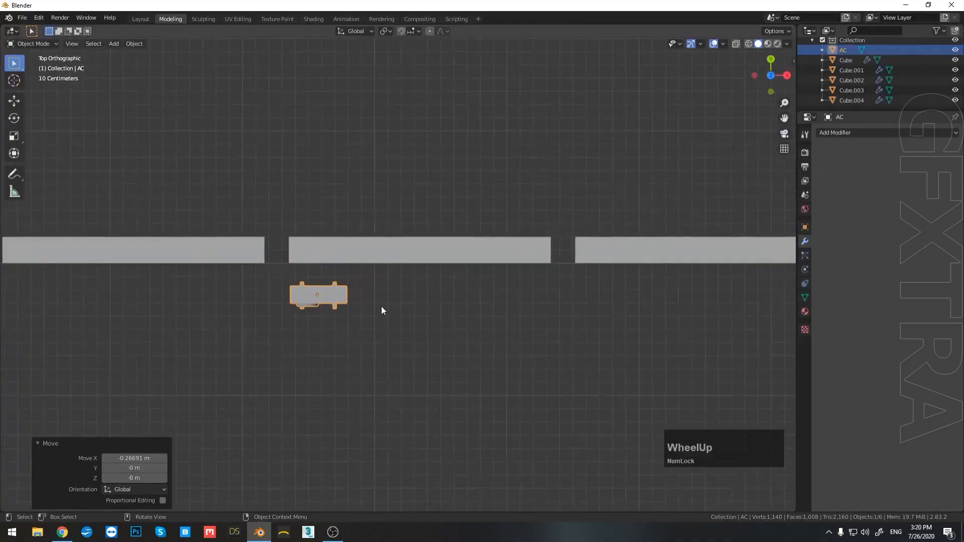
shift+middle_drag(382, 308, 450, 306)
key(z)
click(323, 306)
scroll(461, 306, up, 3)
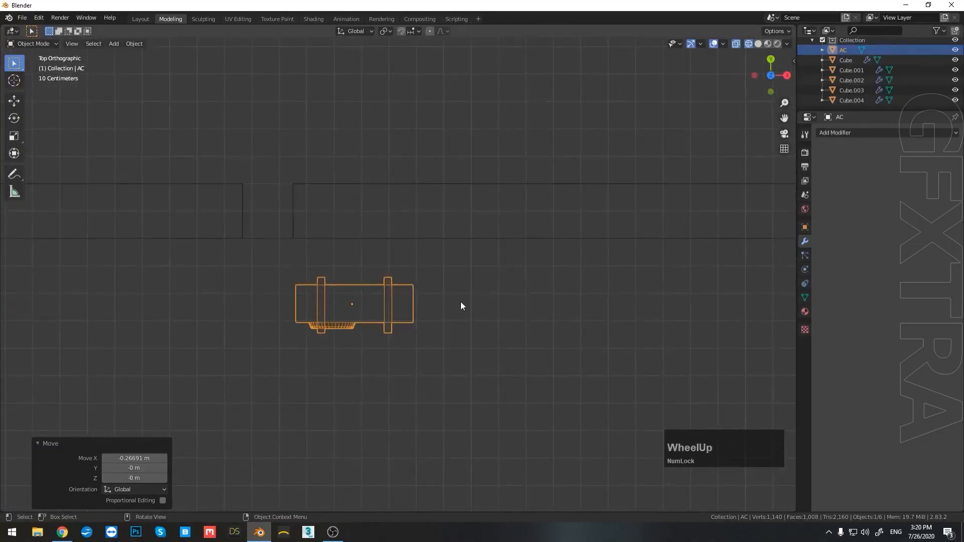
key(g)
key(y)
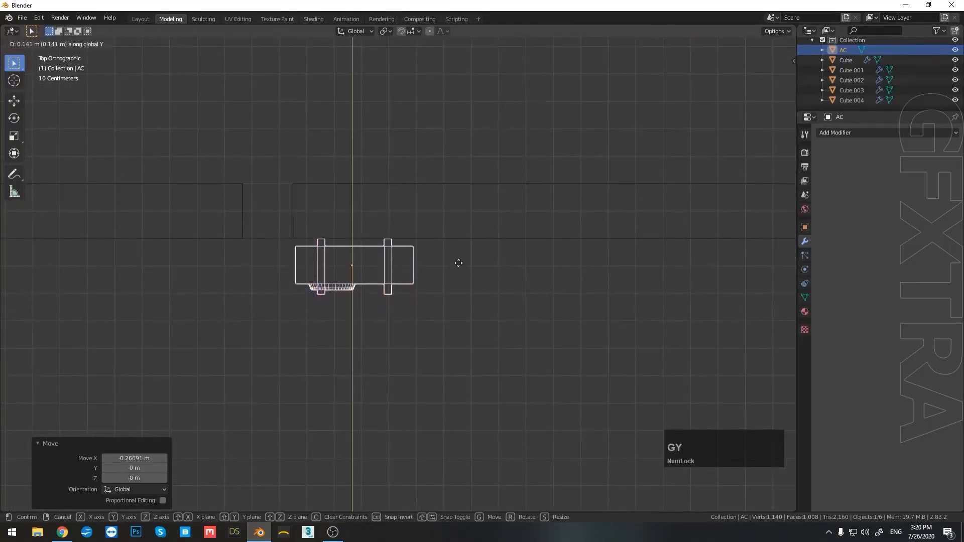
click(457, 264)
middle_drag(457, 264, 492, 232)
key(z)
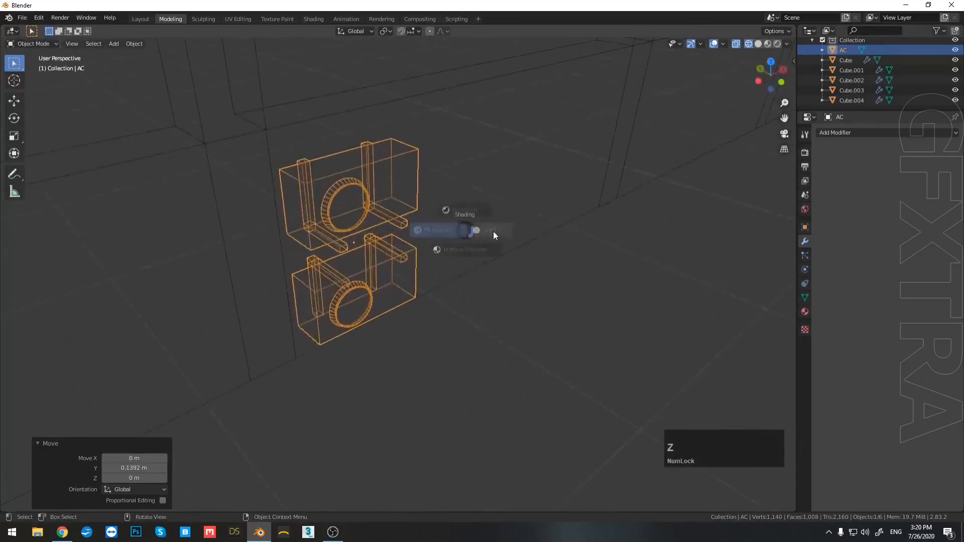
click(494, 232)
Duplicate the wall's lower panel face nearest the front corner, beside the air conditioners, leaving the copy in place
scroll(619, 263, down, 2)
middle_drag(619, 260, 397, 328)
click(612, 297)
scroll(327, 340, down, 2)
scroll(397, 328, up, 2)
middle_drag(328, 336, 419, 342)
scroll(334, 287, up, 5)
click(393, 276)
key(Tab)
scroll(393, 274, down, 3)
click(374, 296)
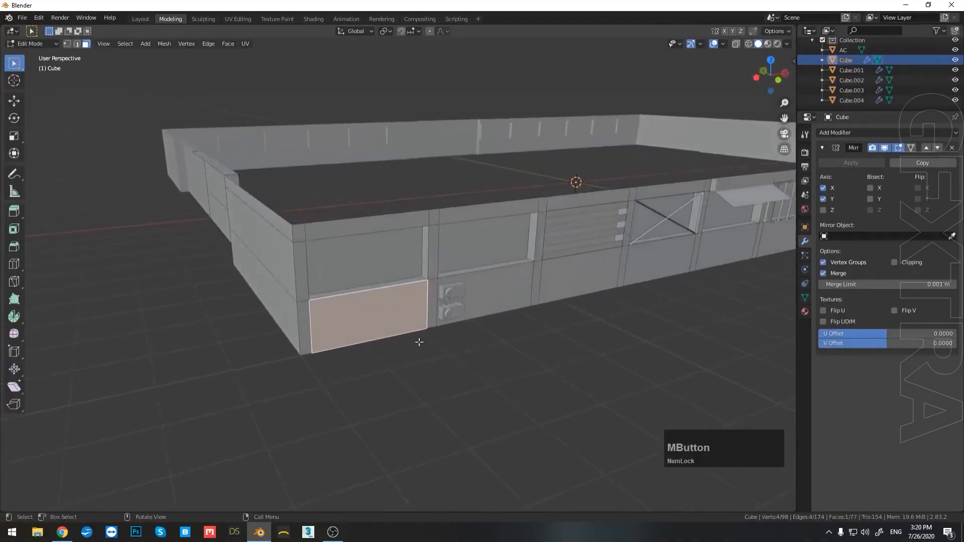
key(shift+d)
key(Escape)
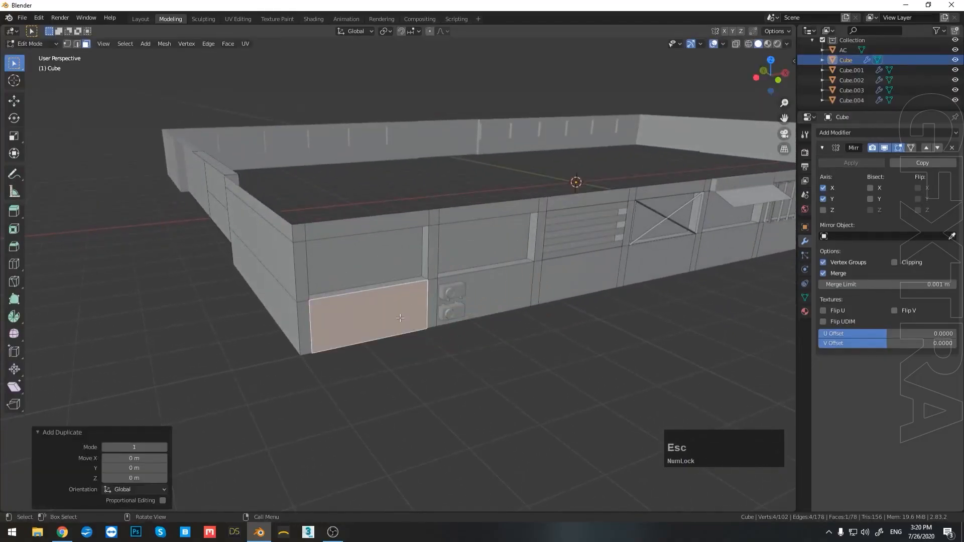
Separate the duplicated face into its own object and select that object in Object Mode
right_click(400, 318)
mouse_move(400, 318)
click(447, 318)
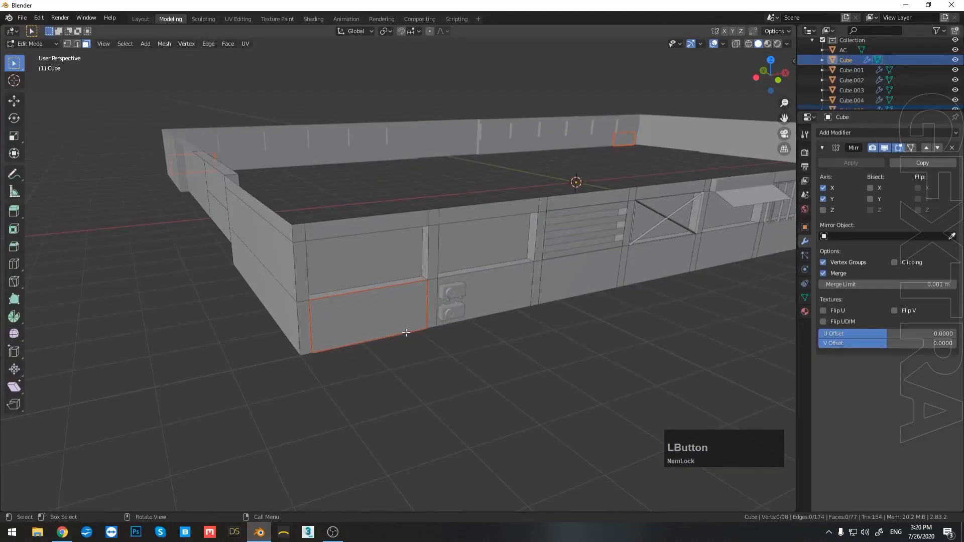
key(Tab)
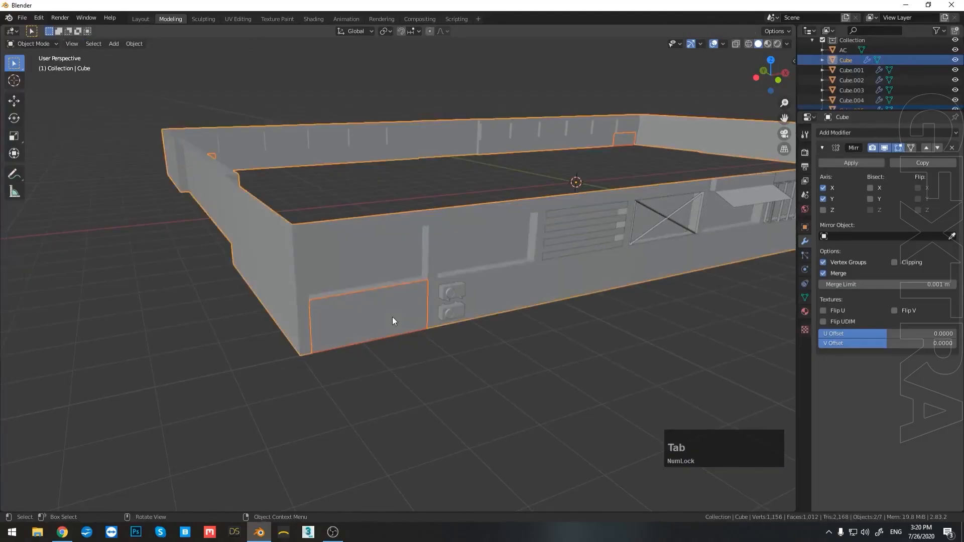
click(393, 317)
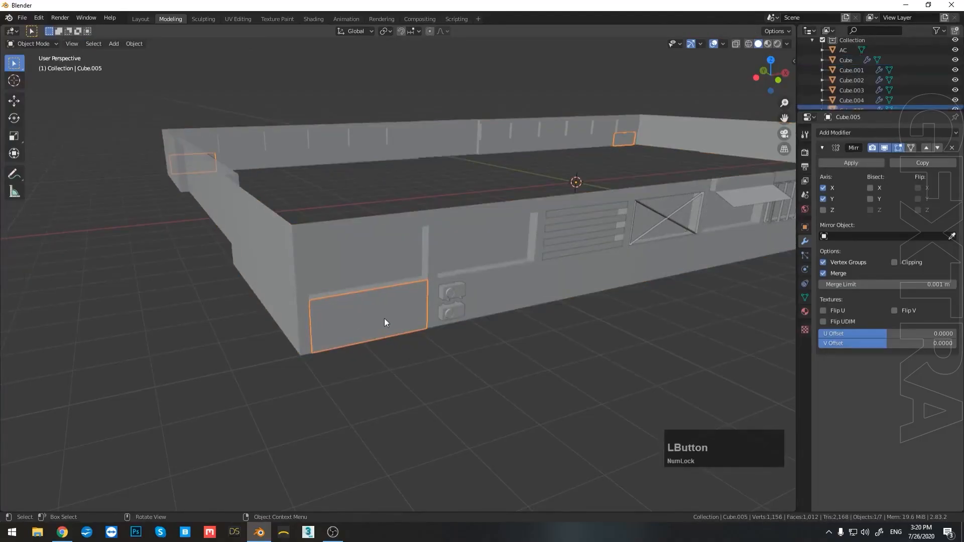
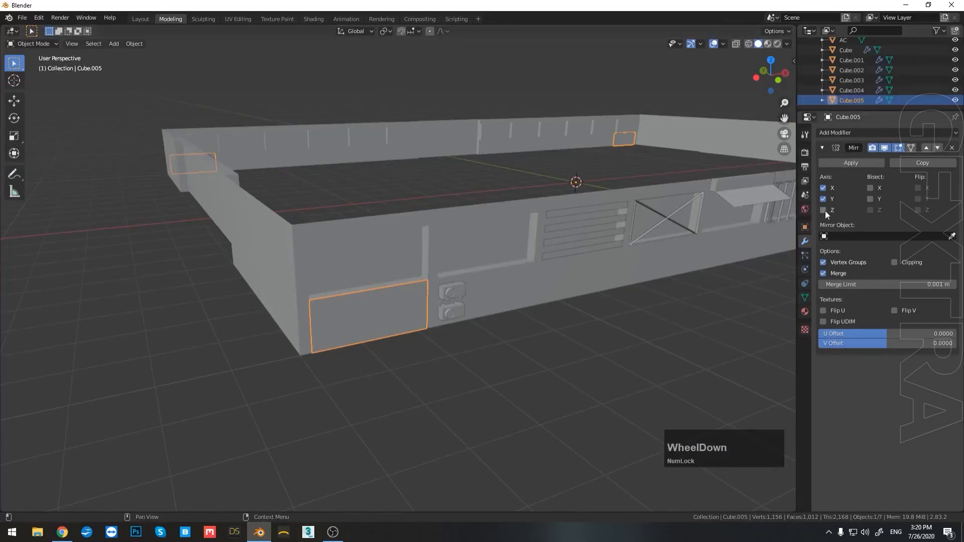
Disable the X axis in the separated panel's Mirror modifier
click(823, 188)
scroll(651, 216, down, 4)
middle_drag(674, 246, 469, 275)
Extrude the panel face scaled to about 0.613, then extrude the inner face about 0.222 m outward along Y
key(Tab)
scroll(436, 326, up, 3)
click(407, 351)
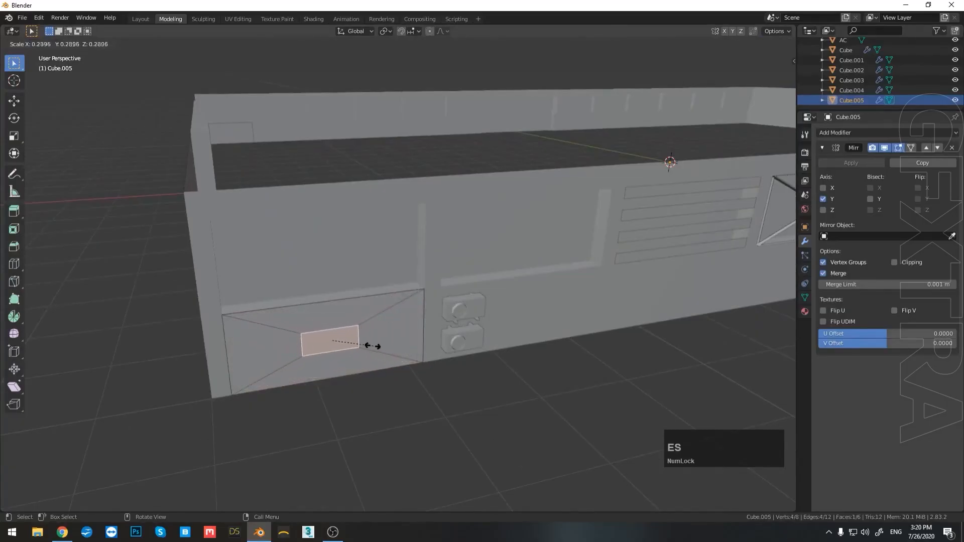
click(420, 349)
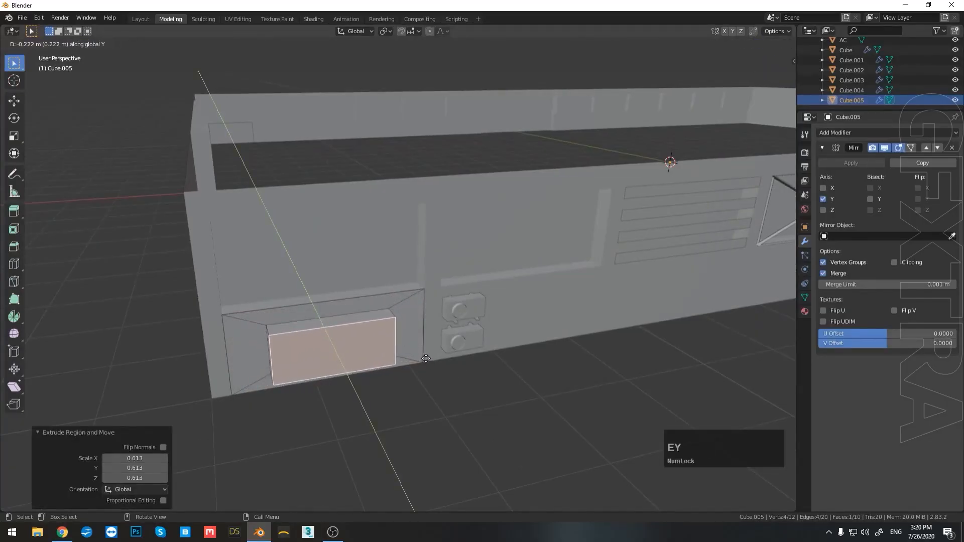
click(426, 358)
scroll(424, 356, down, 3)
middle_drag(424, 355, 476, 319)
Divide the protruding box with six evenly spaced vertical loop cuts
scroll(428, 303, up, 4)
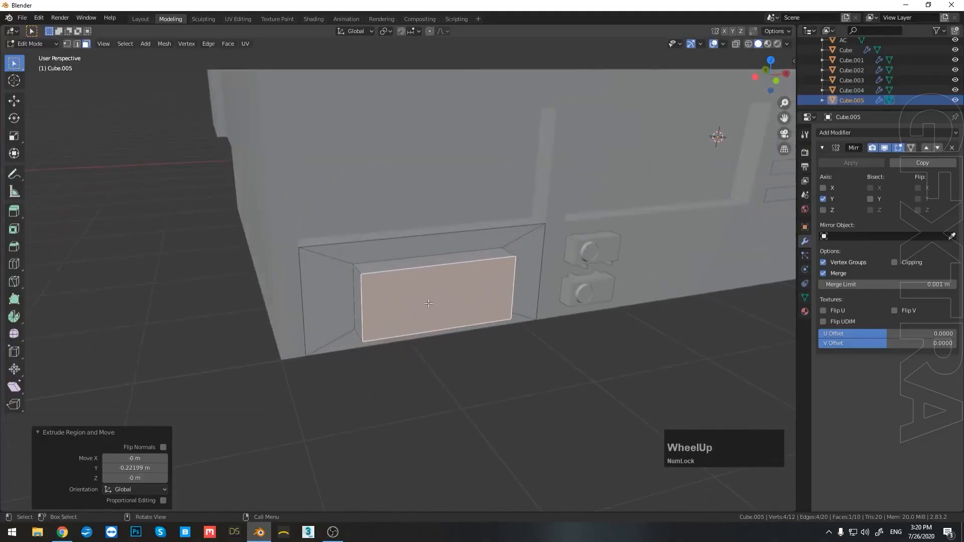
click(414, 278)
right_click(452, 286)
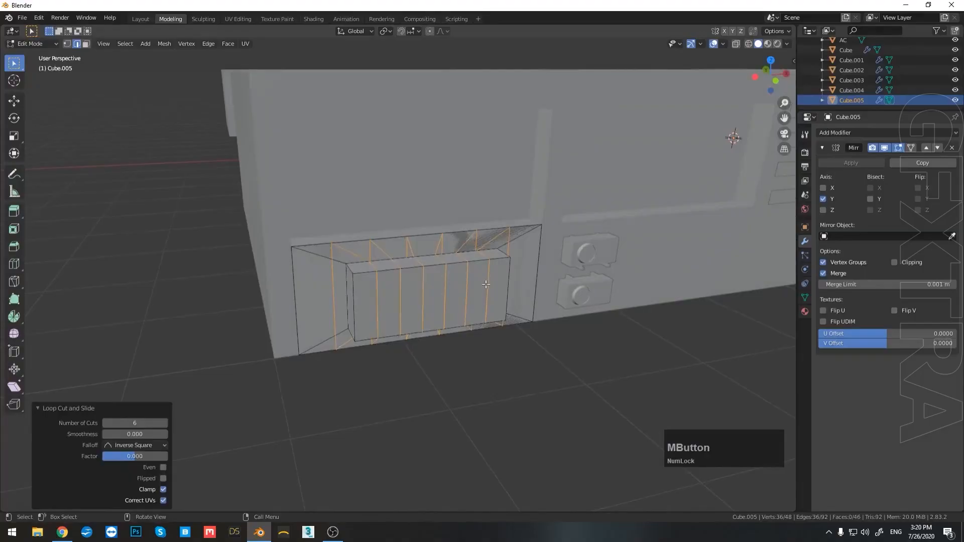
Select the box's seven front strip faces and triangulate them
click(494, 293)
ctrl+click(372, 314)
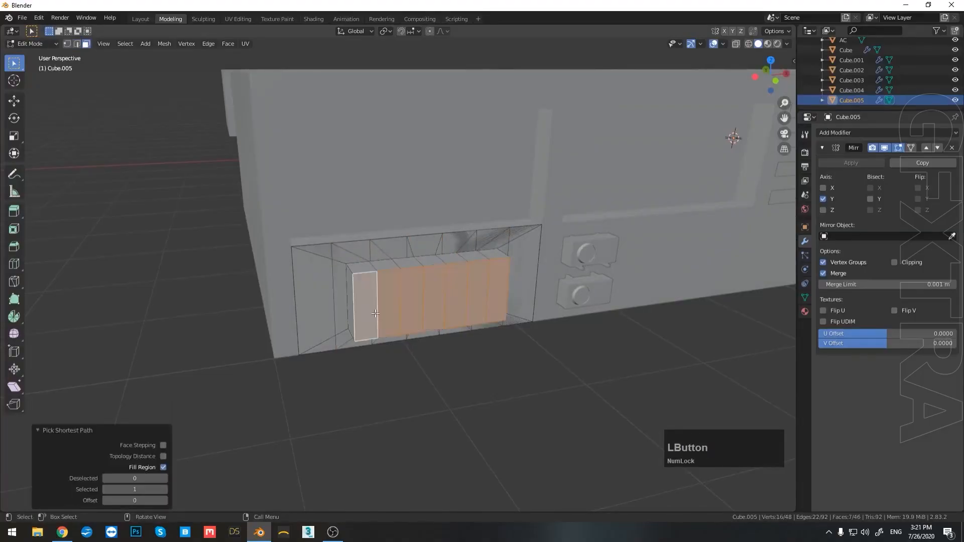
right_click(375, 313)
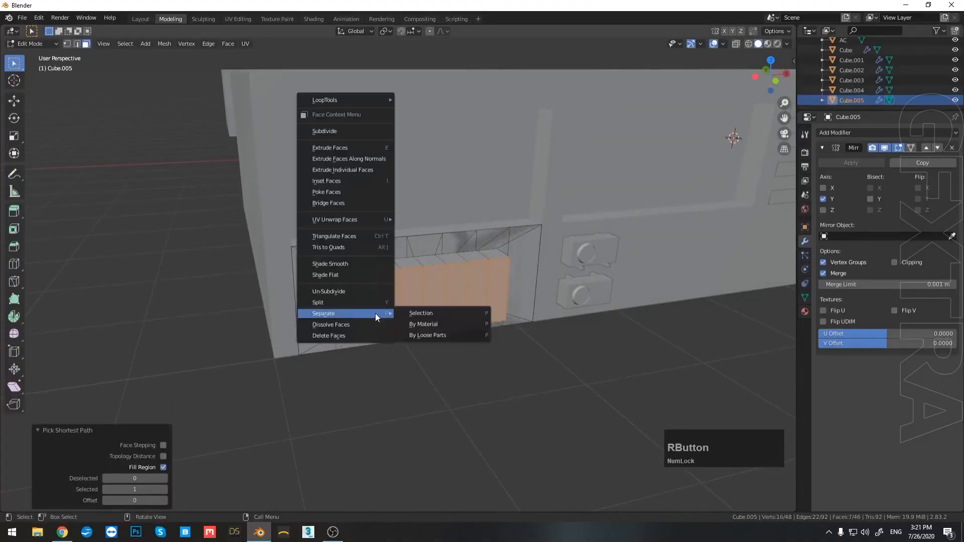
click(369, 234)
Leave Edit Mode and hide the main wall object
mouse_move(404, 279)
middle_down()
mouse_move(392, 277)
mouse_move(419, 286)
mouse_move(405, 294)
middle_up()
key(Tab)
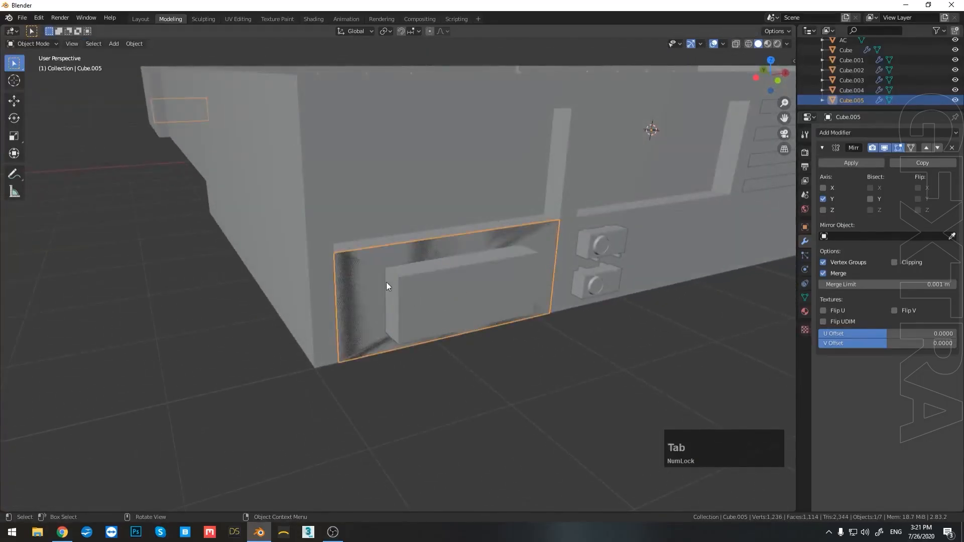
click(386, 282)
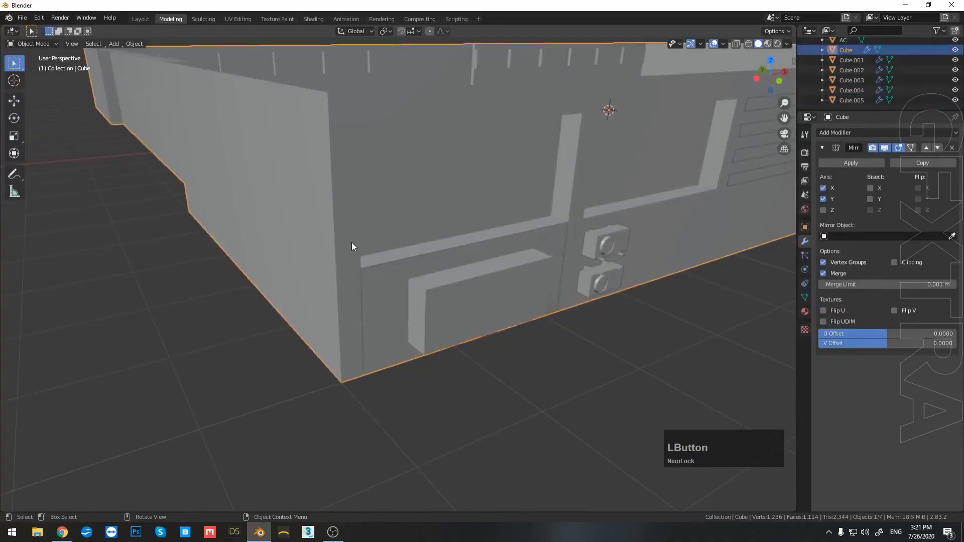
key(h)
Delete all flat border faces surrounding the protruding box in the panel object, and return to Object Mode
click(424, 280)
key(Tab)
middle_drag(477, 295, 572, 273)
key(a)
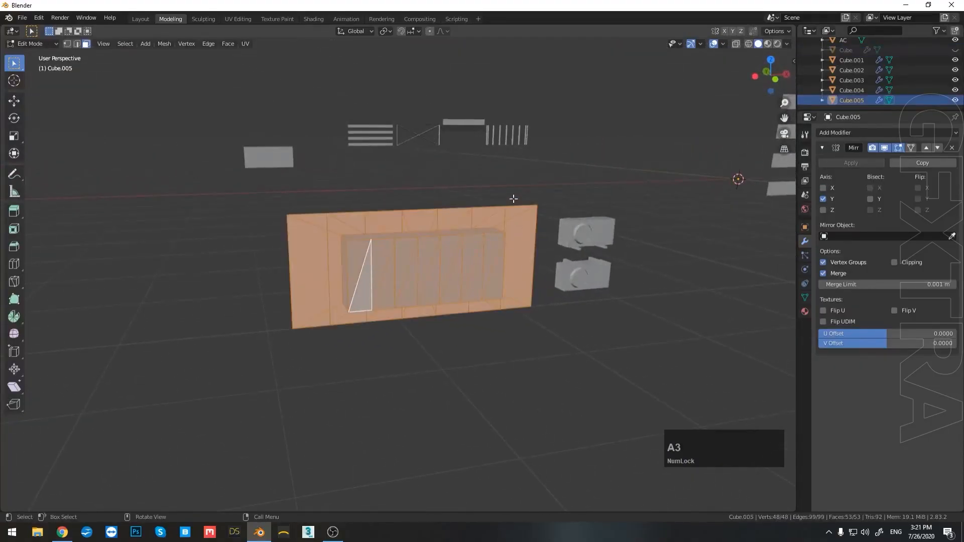
drag(532, 296, 532, 297)
shift+middle_drag(532, 297, 509, 286)
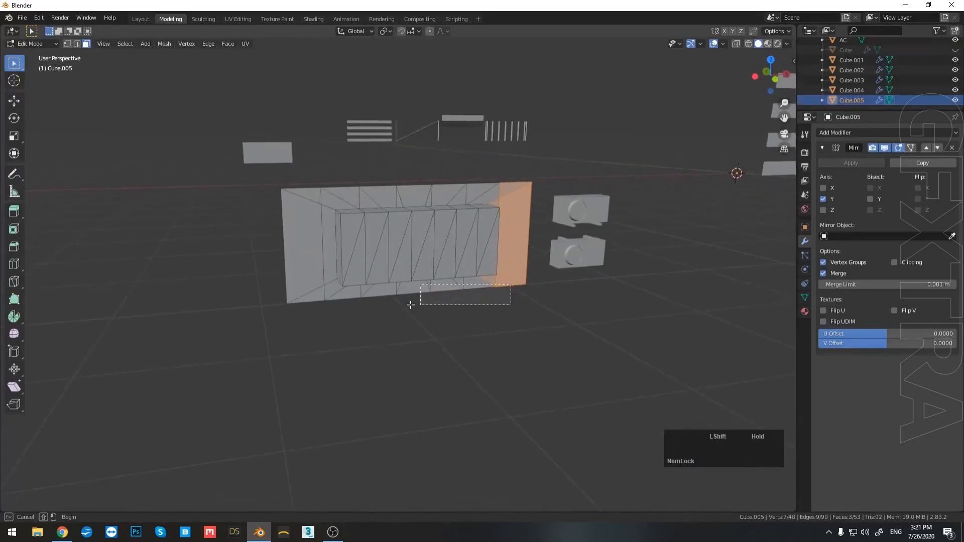
shift+drag(277, 324, 277, 324)
middle_drag(439, 296, 417, 271)
key(ctrl+z)
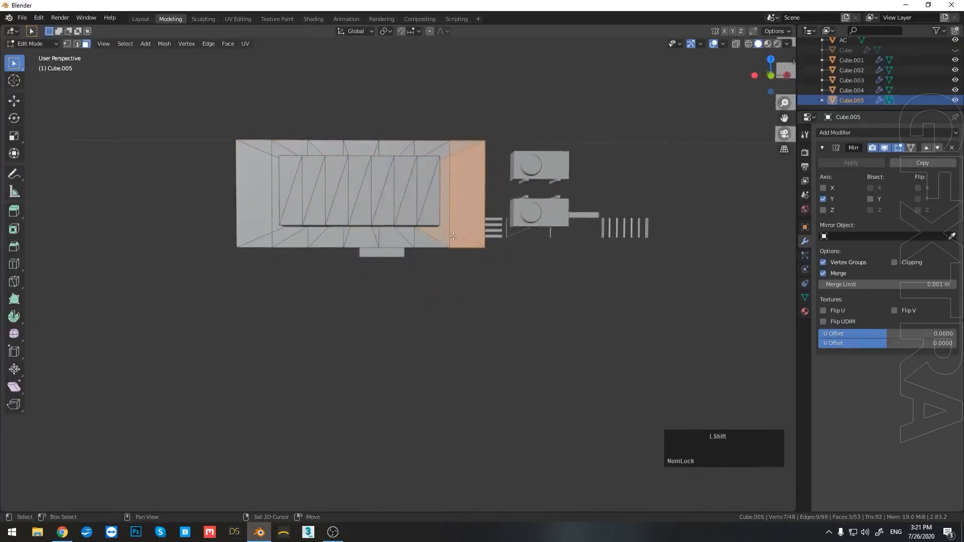
shift+drag(281, 277, 281, 278)
shift+middle_drag(329, 215, 322, 218)
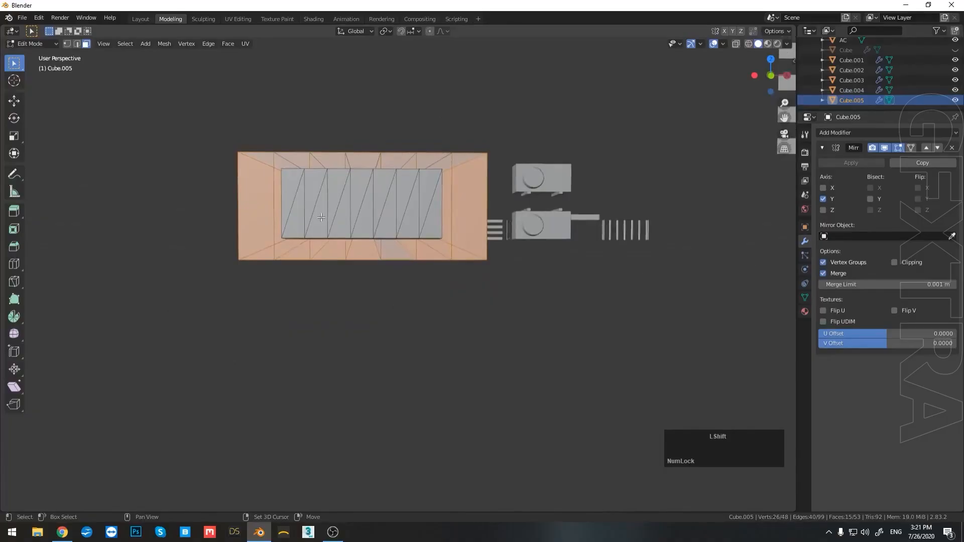
middle_drag(479, 165, 451, 255)
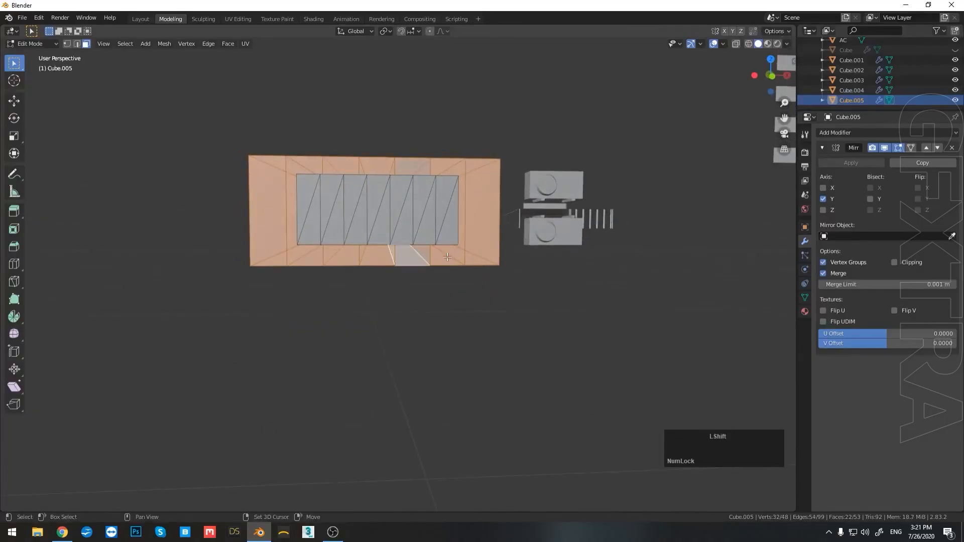
key(Delete)
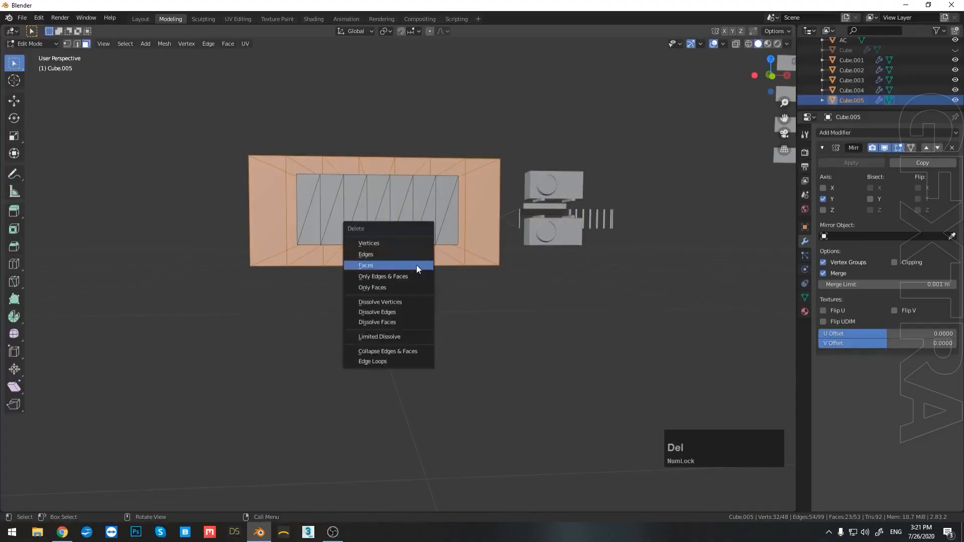
click(417, 265)
middle_drag(454, 270, 747, 225)
key(Tab)
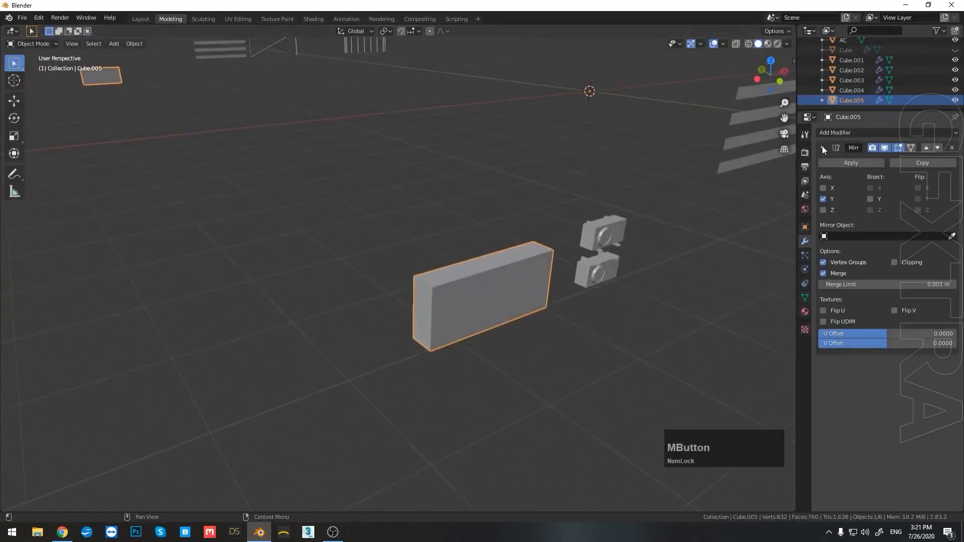
Add a Wireframe modifier to the box, adjust its thickness to form a grille of bars, and apply the modifier
click(835, 133)
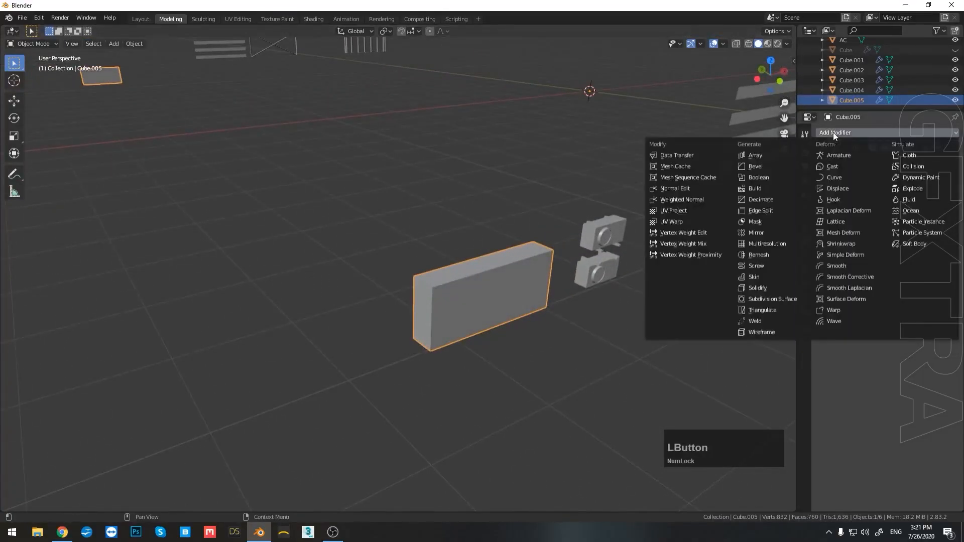
click(765, 334)
middle_drag(497, 282, 613, 261)
drag(864, 194, 850, 194)
click(558, 338)
middle_drag(558, 339, 760, 279)
click(858, 180)
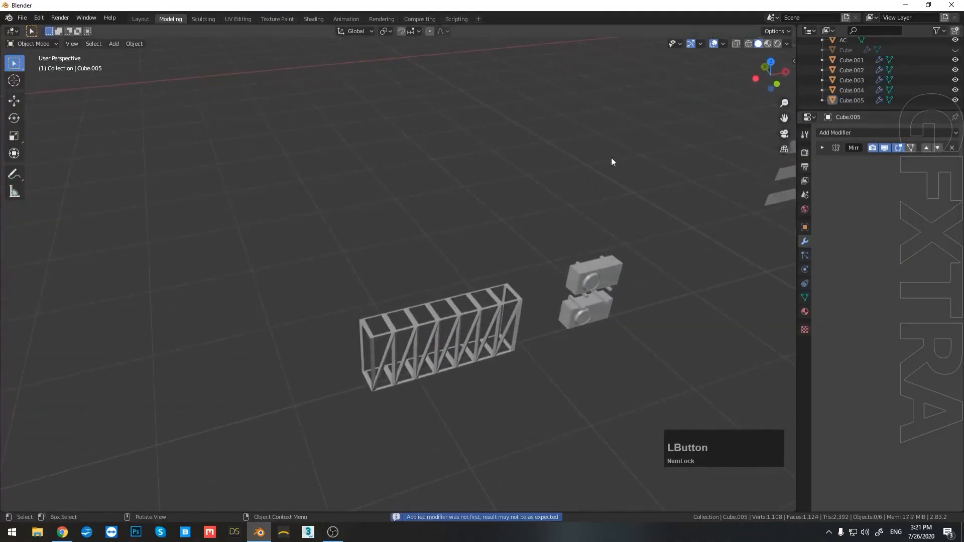
Unhide the main wall object and apply its Mirror modifier
click(955, 50)
scroll(505, 252, down, 3)
middle_drag(504, 252, 438, 245)
scroll(414, 257, down, 2)
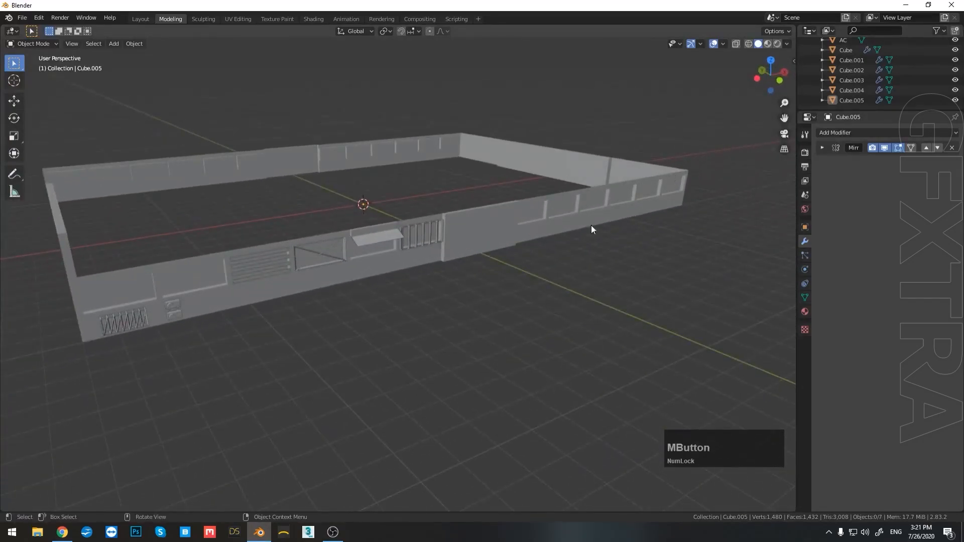
scroll(419, 276, down, 2)
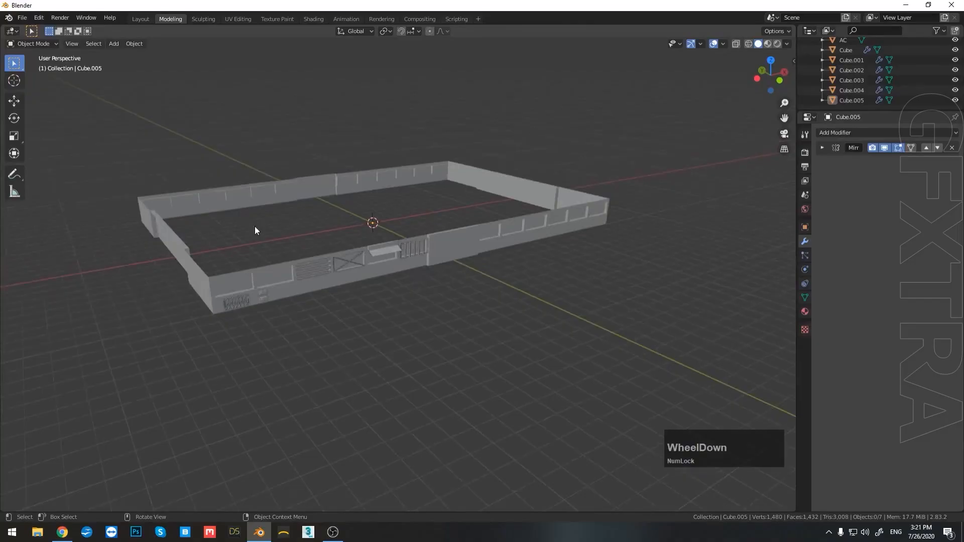
click(460, 246)
click(862, 162)
Fill a face across the front wall's window opening just past the central protruding section and separate it into its own object
middle_drag(598, 225, 430, 267)
scroll(429, 271, up, 2)
key(Tab)
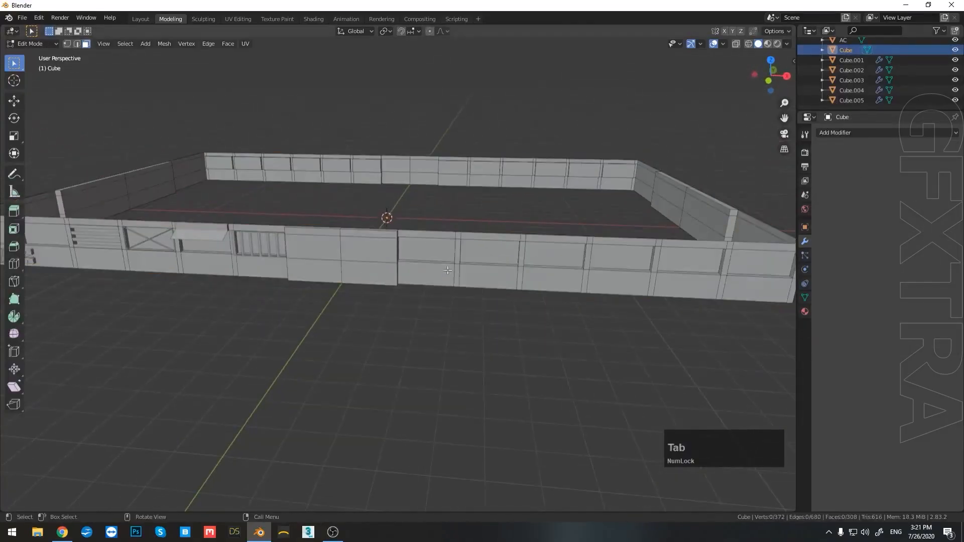
scroll(452, 254, up, 3)
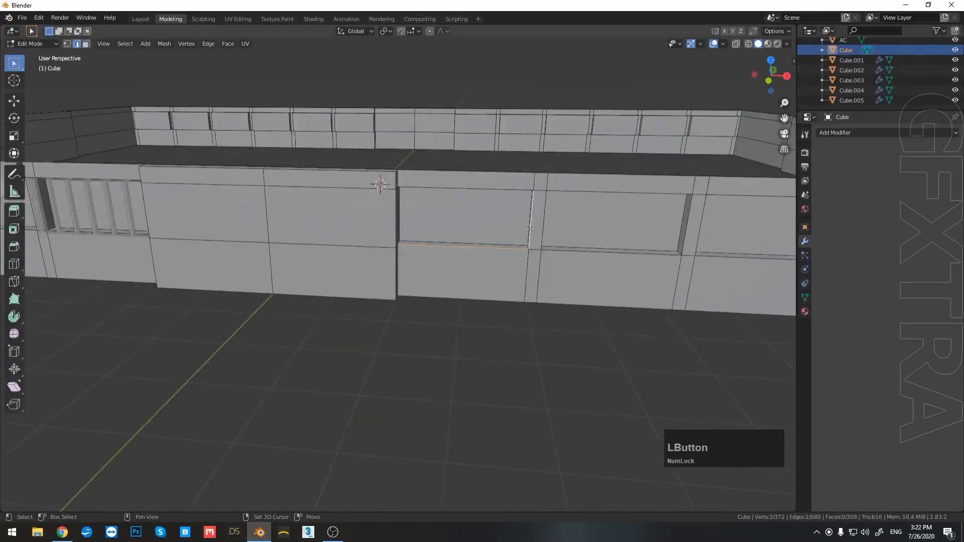
middle_drag(454, 204, 285, 239)
right_click(326, 262)
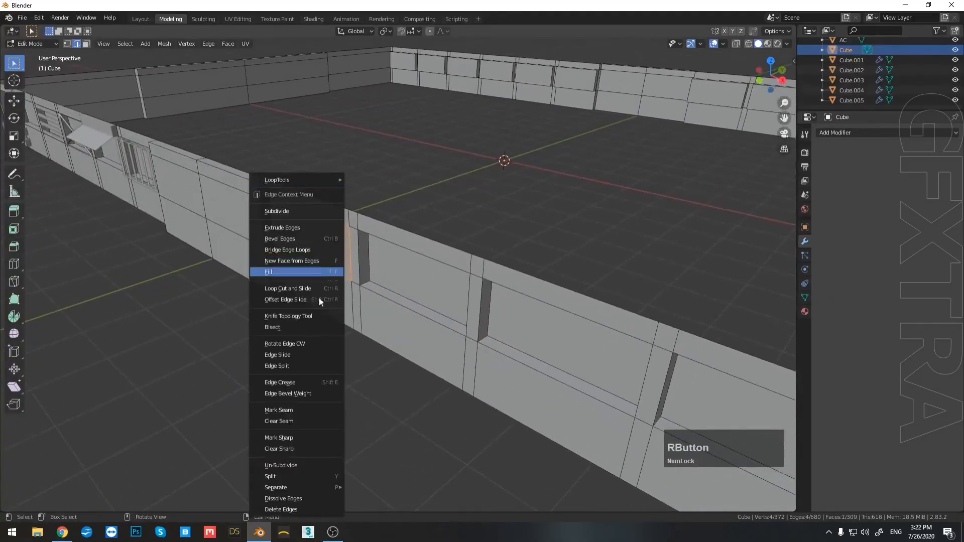
click(391, 465)
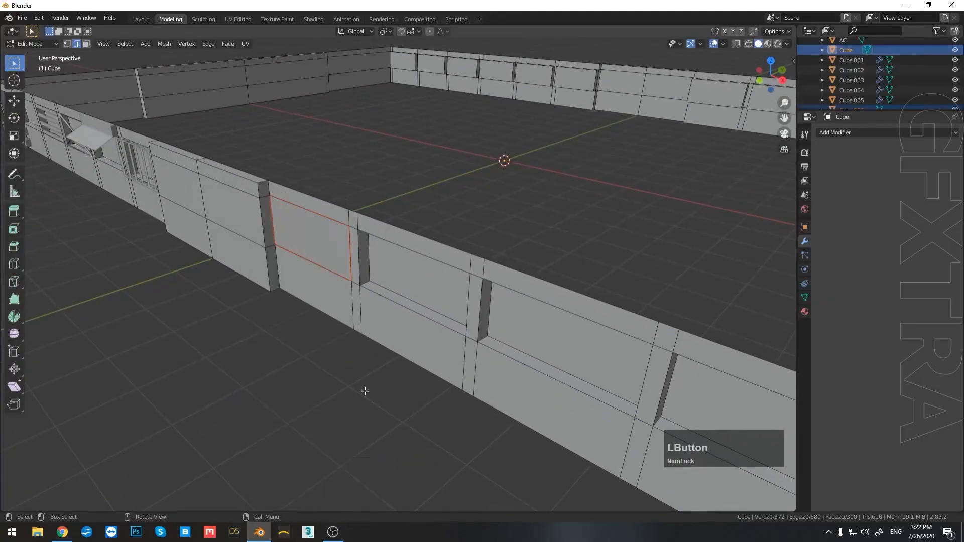
middle_drag(363, 392, 390, 359)
key(Tab)
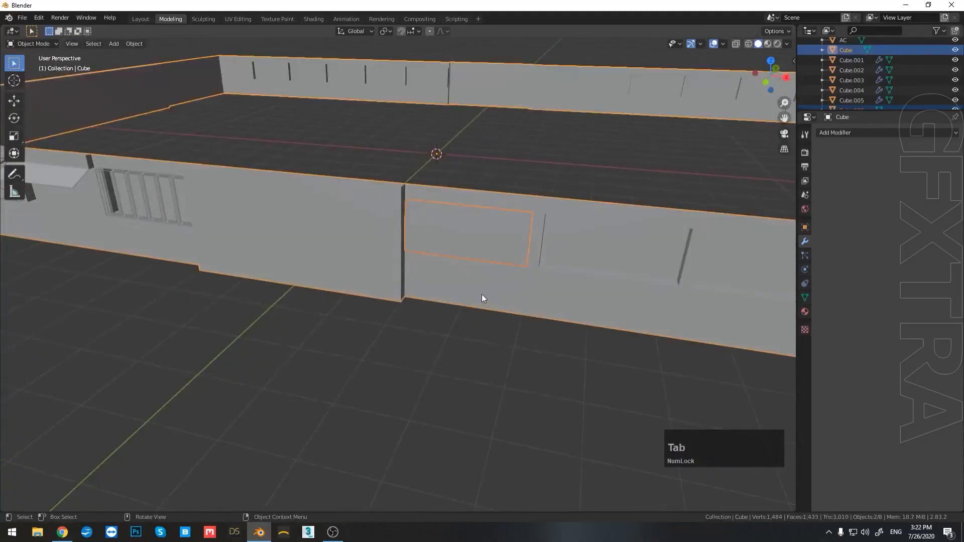
Add a Mirror modifier to the separated window panel, with the Y axis enabled and the X axis disabled
click(488, 243)
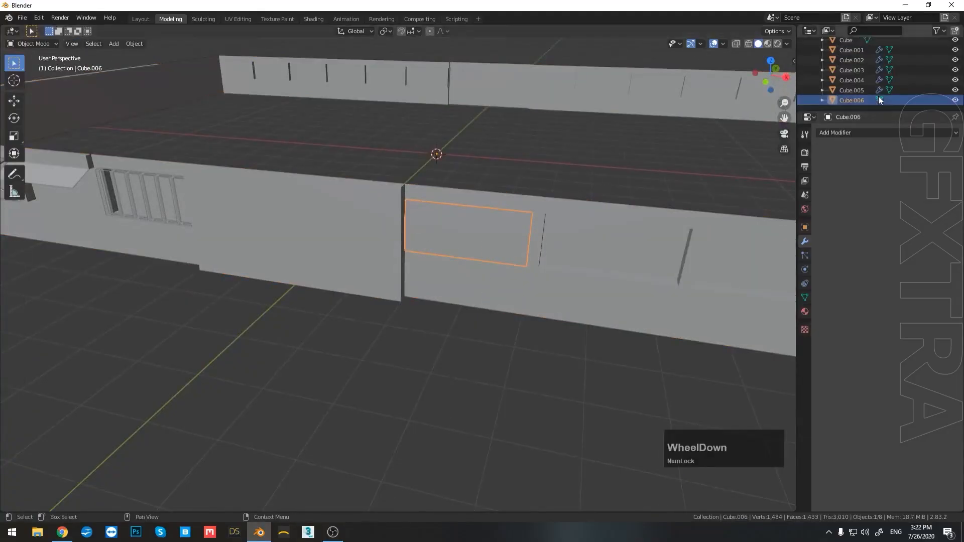
drag(882, 110, 894, 237)
middle_drag(535, 260, 432, 282)
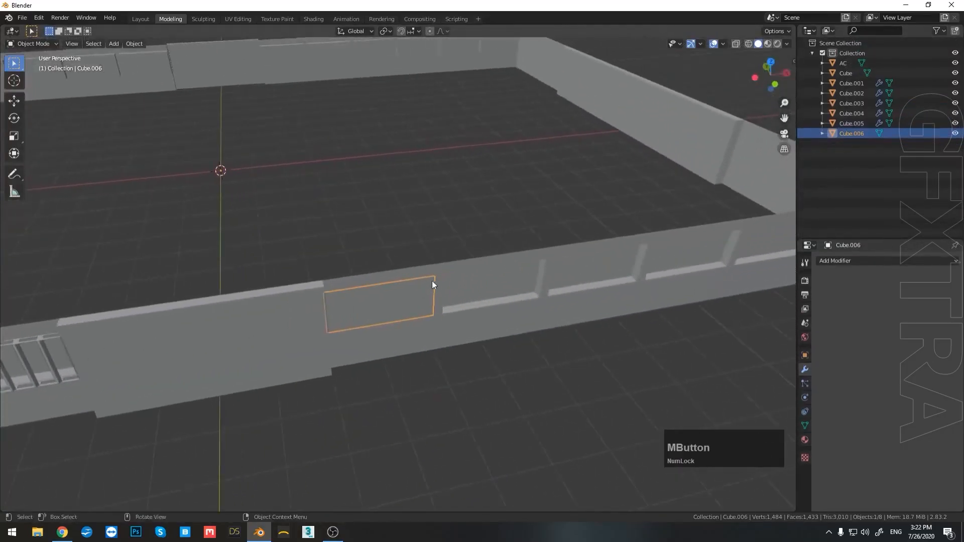
scroll(437, 278, down, 3)
click(846, 260)
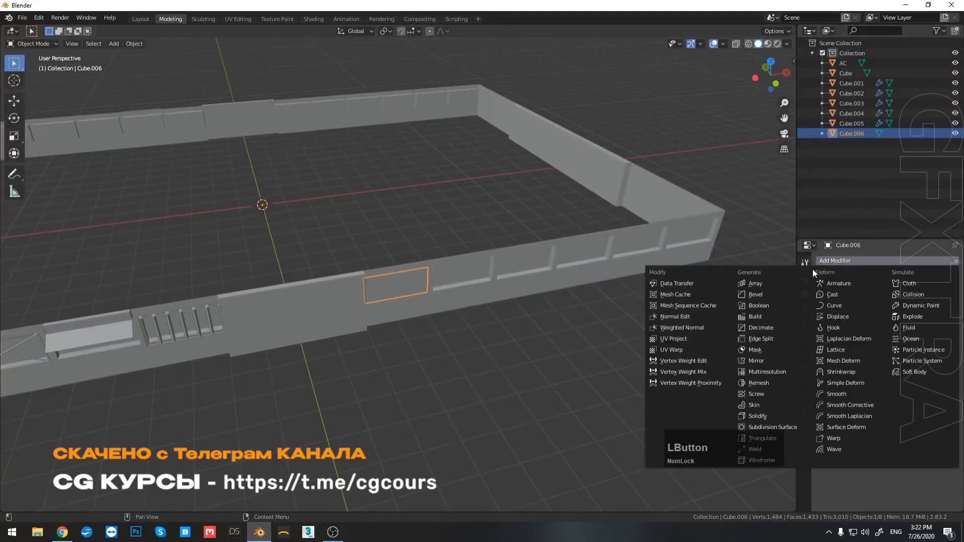
click(780, 363)
middle_drag(772, 350, 554, 253)
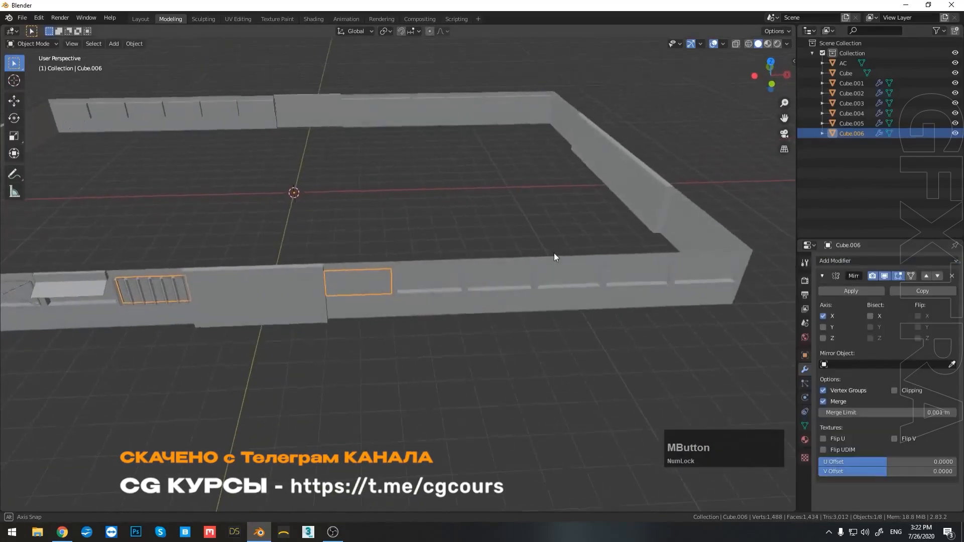
click(823, 327)
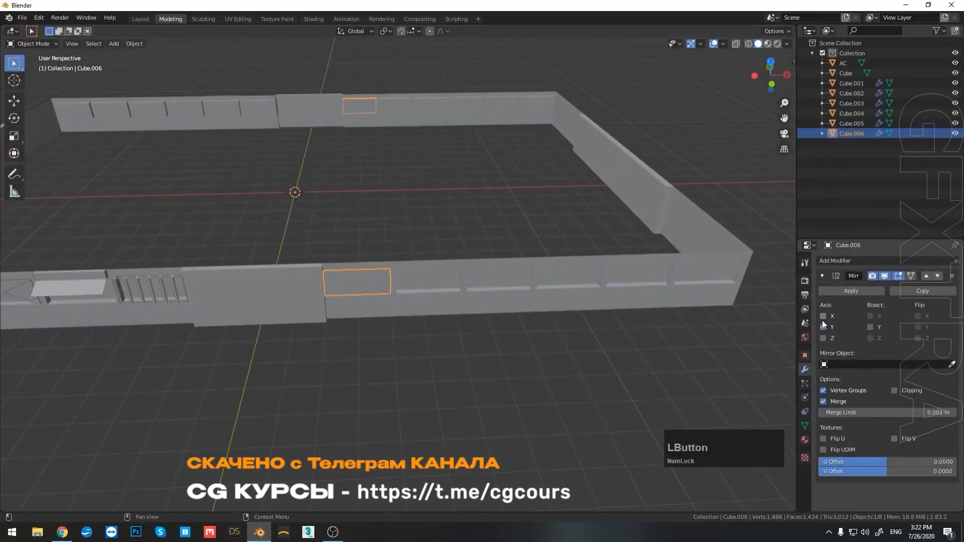
click(824, 317)
In Edit Mode, extrude the window panel's face in place and scale it to about 0.933 to form a border
middle_drag(509, 262, 584, 272)
scroll(404, 276, up, 2)
scroll(390, 257, down, 4)
scroll(507, 242, up, 2)
key(Tab)
click(512, 236)
scroll(449, 267, up, 2)
key(e)
key(s)
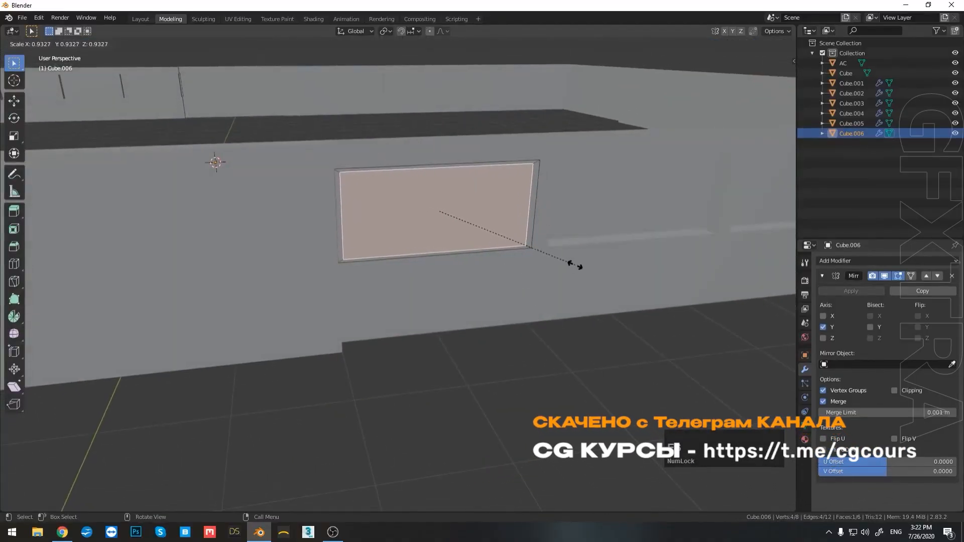
click(572, 264)
Extrude the inner face about 0.03 m along Y, delete the inner faces to leave an open frame, and return to Object Mode
middle_drag(573, 264, 578, 285)
key(e)
key(y)
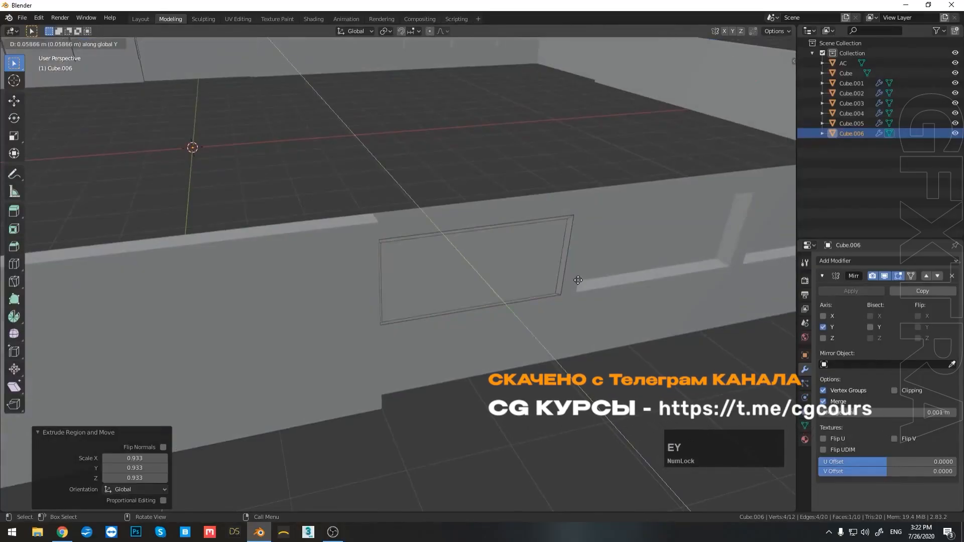
click(563, 284)
key(Delete)
click(563, 283)
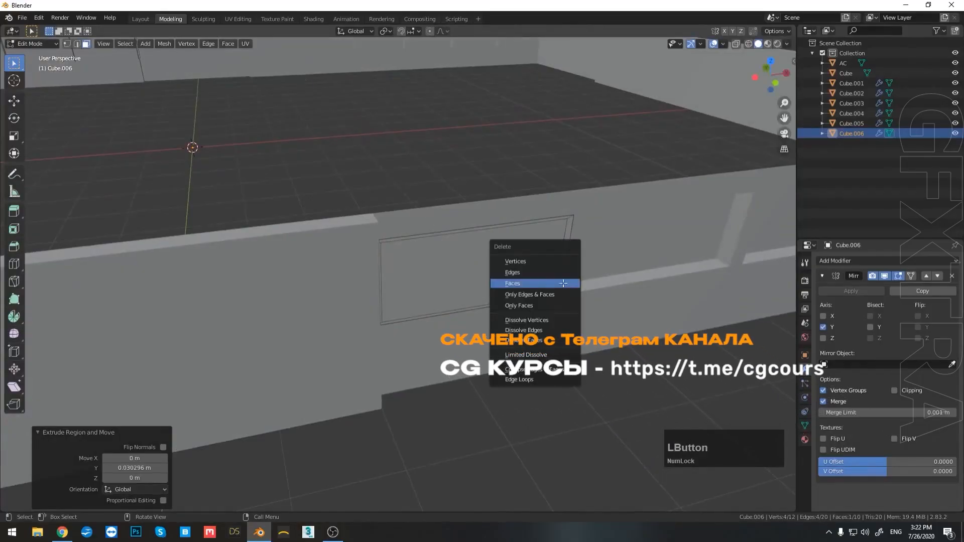
click(527, 281)
key(Delete)
click(527, 281)
middle_drag(527, 282, 396, 278)
scroll(562, 246, up, 3)
key(Tab)
click(562, 248)
scroll(607, 262, down, 3)
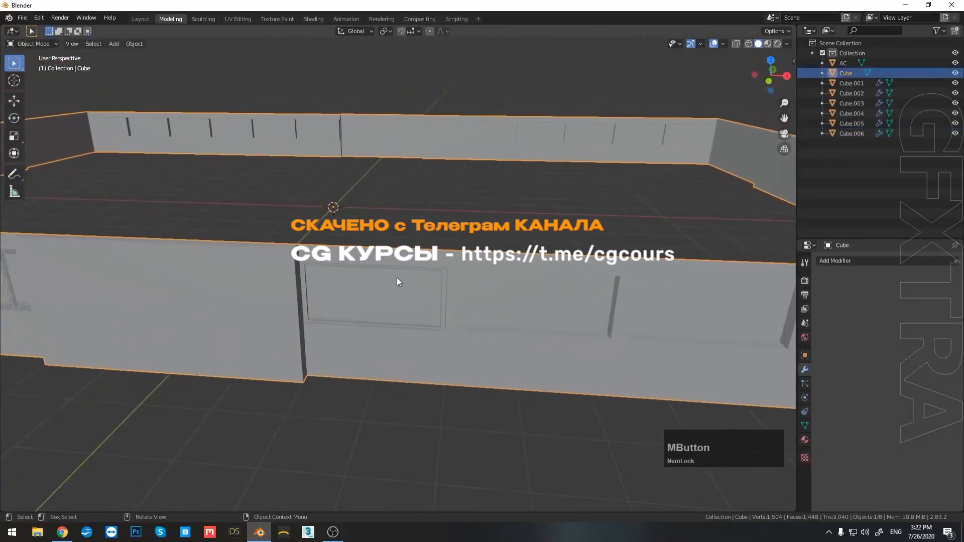
Fill a diagonal brace between the edges at the frame's inner upper-left and lower-right corners in Edit Mode, and return to Object Mode
click(391, 316)
scroll(396, 346, up, 3)
click(405, 378)
key(Tab)
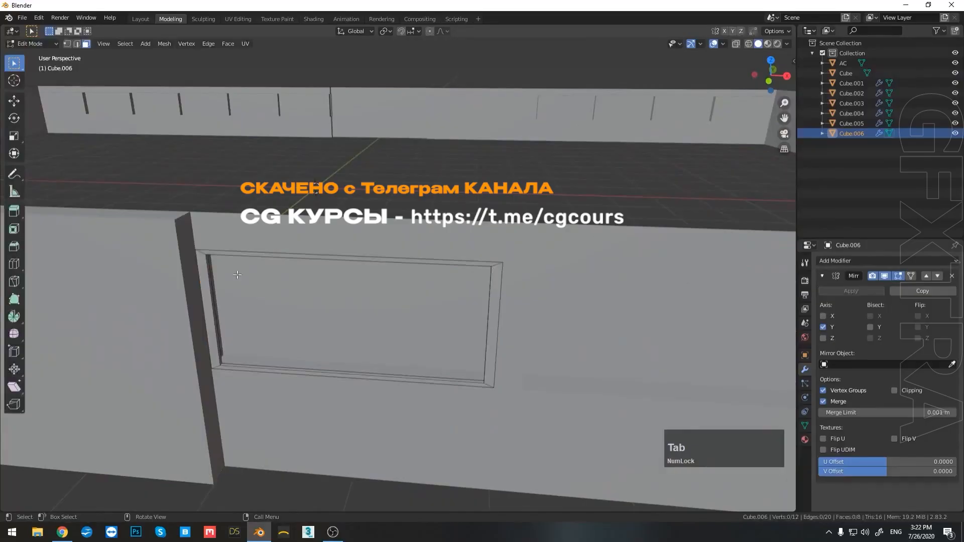
key(2)
middle_drag(405, 378, 388, 274)
scroll(251, 221, up, 4)
scroll(216, 241, down, 5)
click(233, 141)
scroll(245, 177, up, 5)
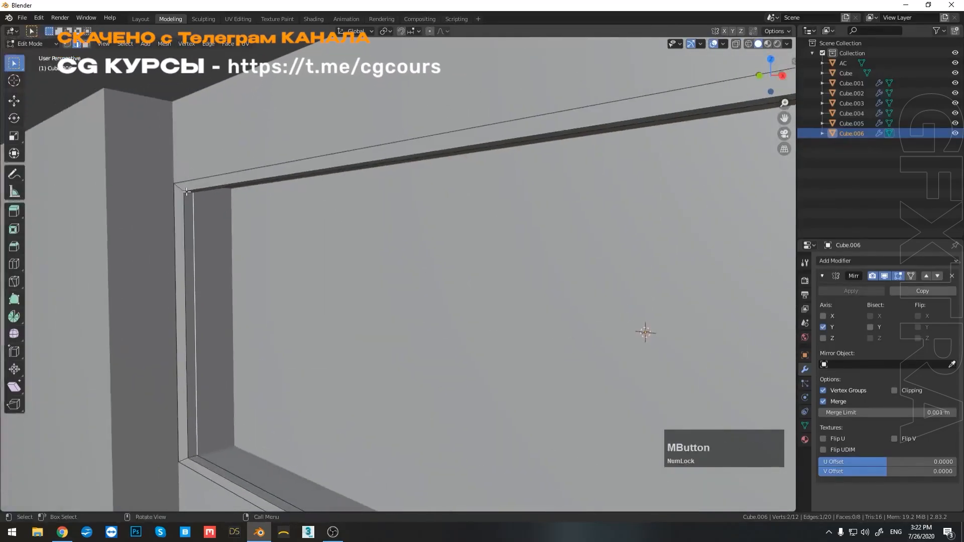
scroll(344, 234, down, 6)
middle_drag(344, 234, 322, 241)
middle_drag(321, 241, 527, 305)
scroll(527, 305, up, 8)
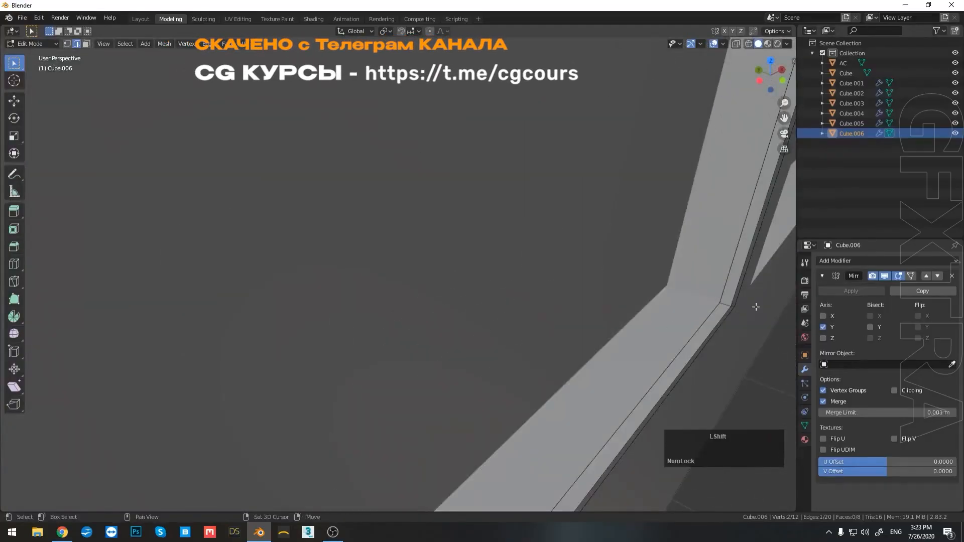
shift+click(727, 305)
scroll(728, 302, down, 8)
key(f)
middle_drag(715, 305, 658, 295)
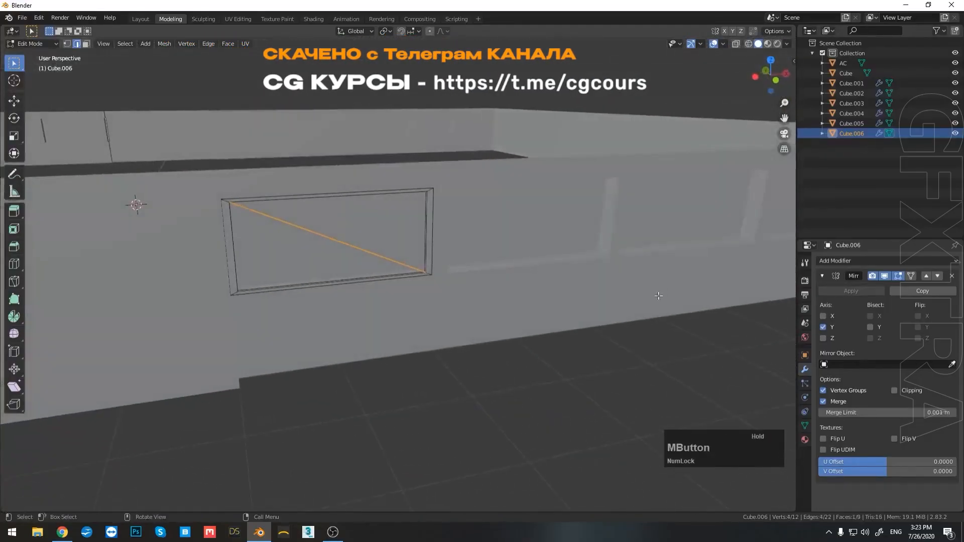
click(545, 359)
middle_drag(544, 360, 429, 285)
scroll(427, 347, down, 4)
key(Tab)
Duplicate the air conditioner pair in front view and move the copy 17 m along X
click(429, 375)
scroll(515, 346, down, 4)
shift+middle_drag(98, 250, 505, 283)
click(111, 234)
key(grave)
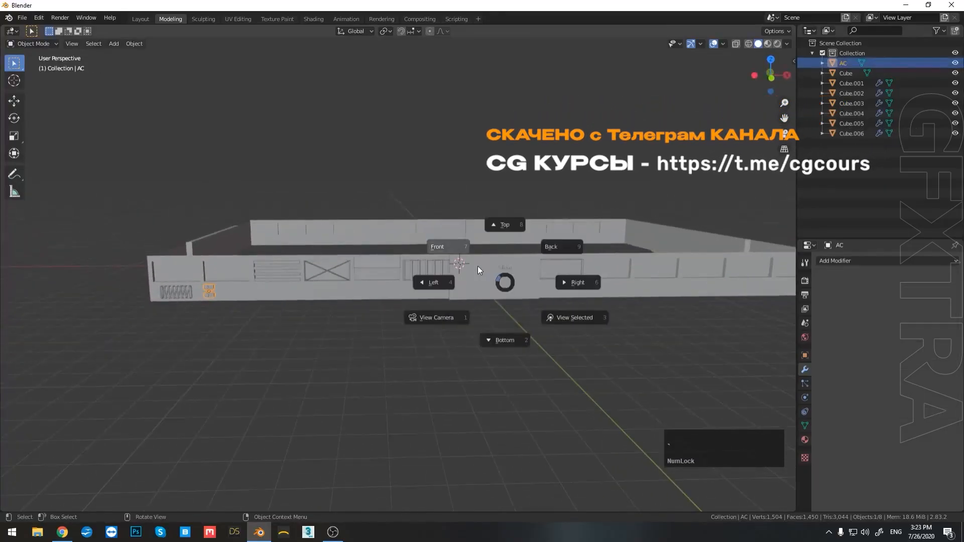
click(466, 252)
shift+middle_drag(466, 252, 324, 277)
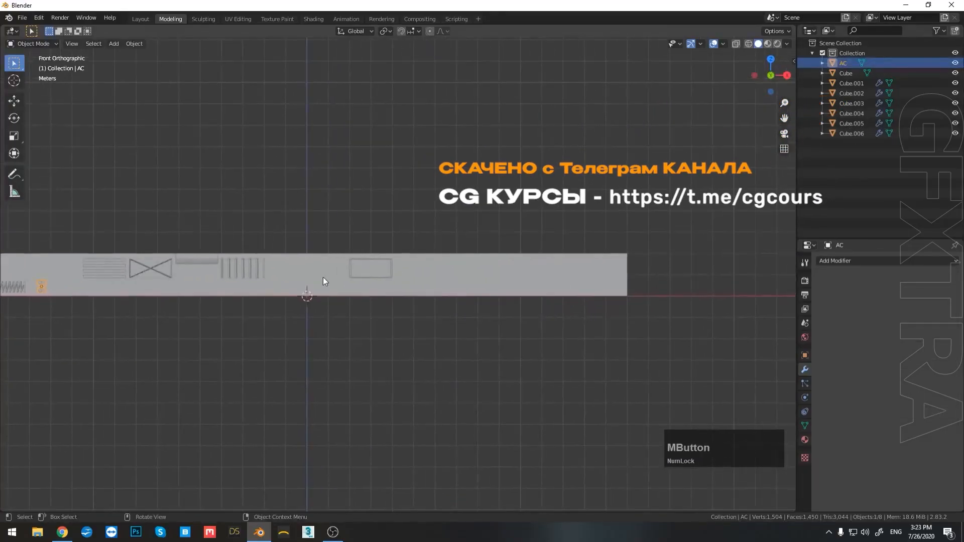
key(shift+d)
key(y)
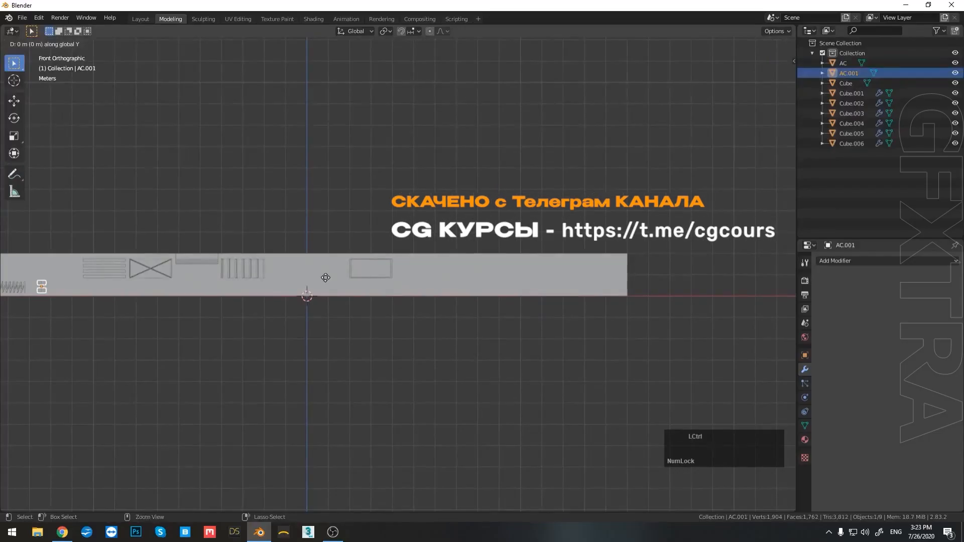
key(Escape)
key(g)
key(x)
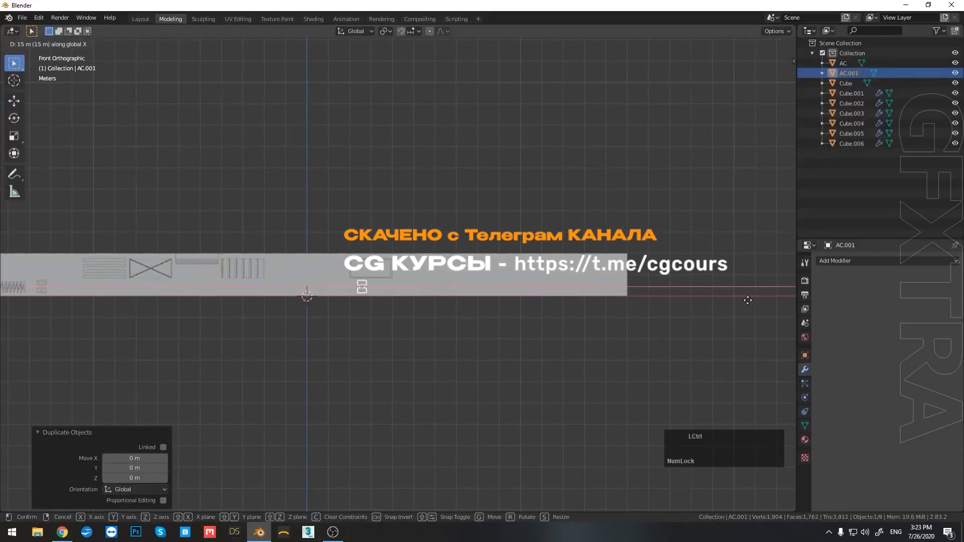
click(8, 299)
Move the copied air conditioners -0.2 m along X in wireframe shading, then restore solid shading and deselect them
scroll(496, 313, up, 4)
scroll(668, 286, down, 2)
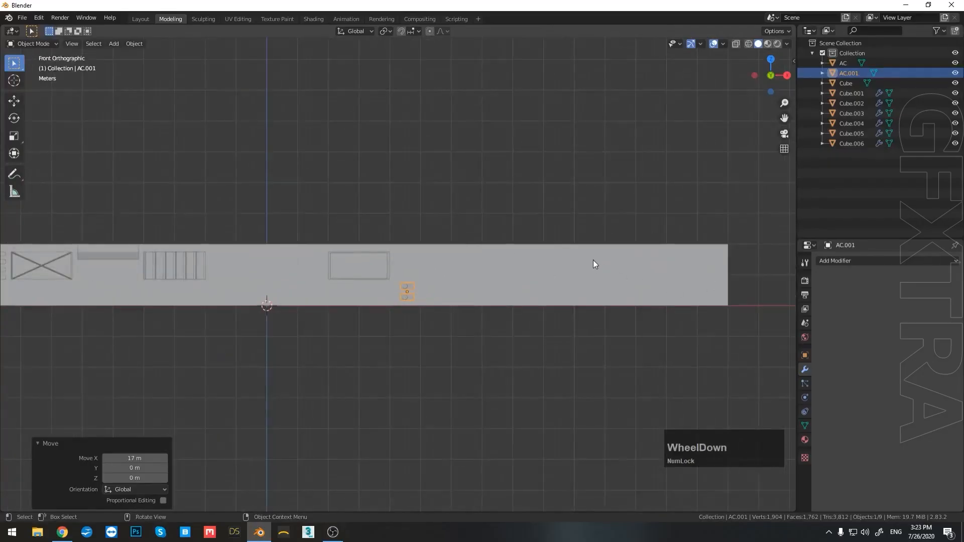
scroll(553, 262, down, 3)
key(z)
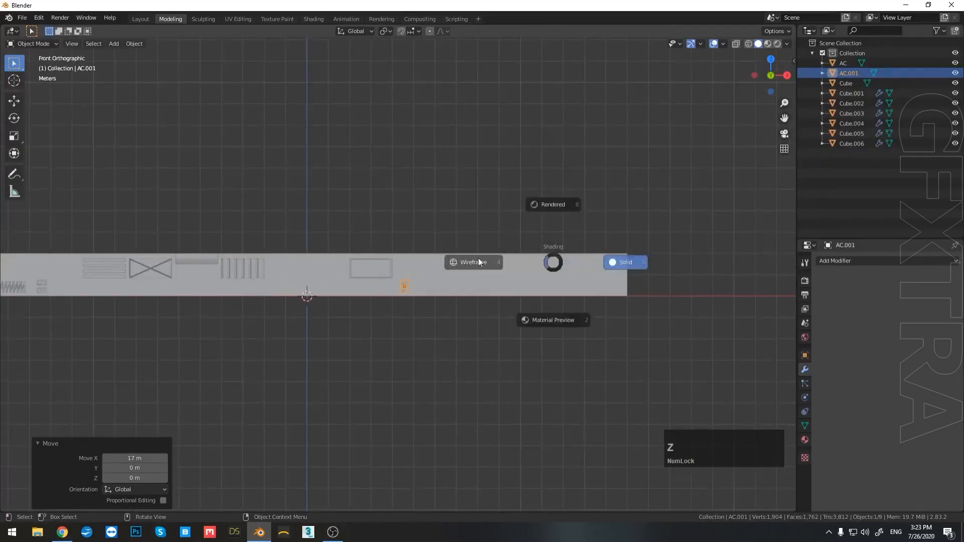
click(469, 259)
scroll(467, 262, up, 6)
scroll(470, 267, up, 3)
key(g)
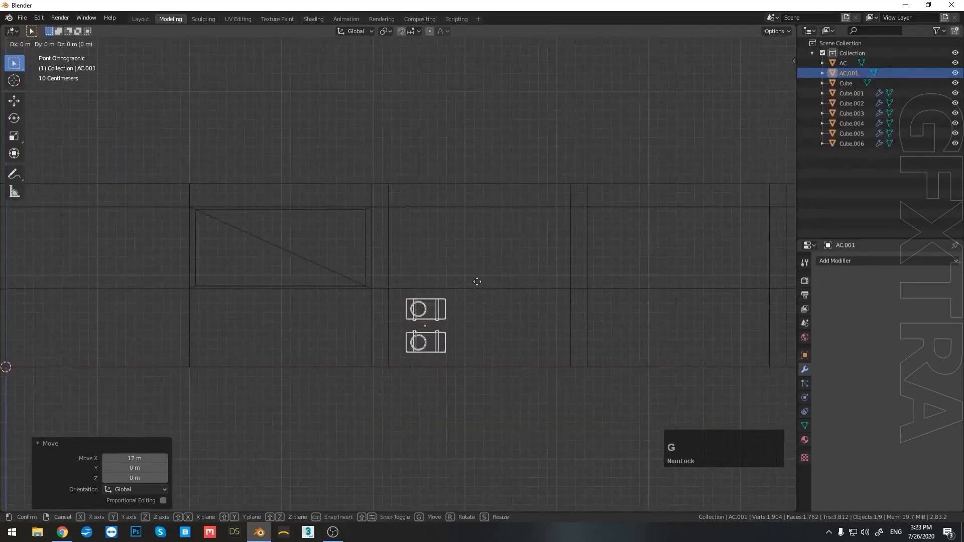
click(460, 281)
key(z)
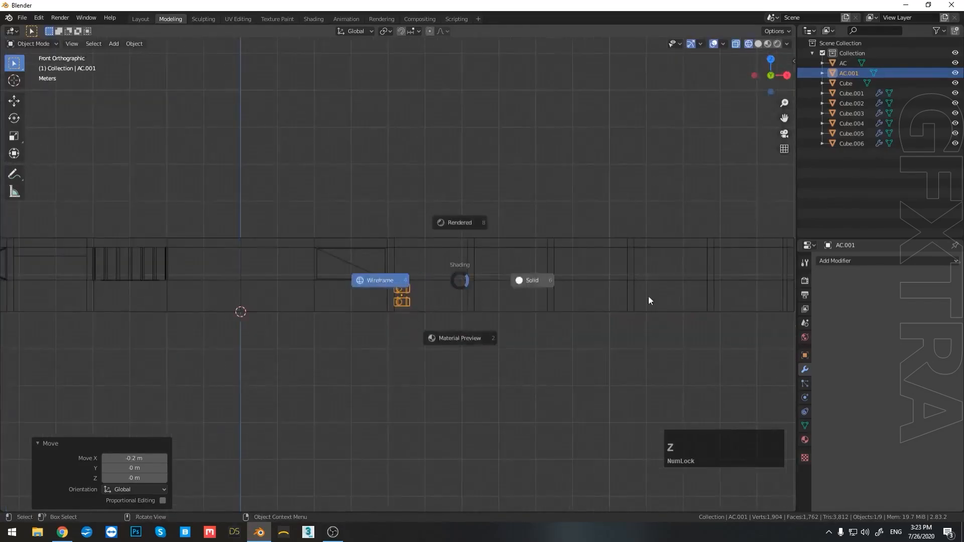
click(649, 299)
scroll(520, 307, down, 2)
middle_drag(520, 307, 469, 316)
click(491, 336)
scroll(506, 322, up, 2)
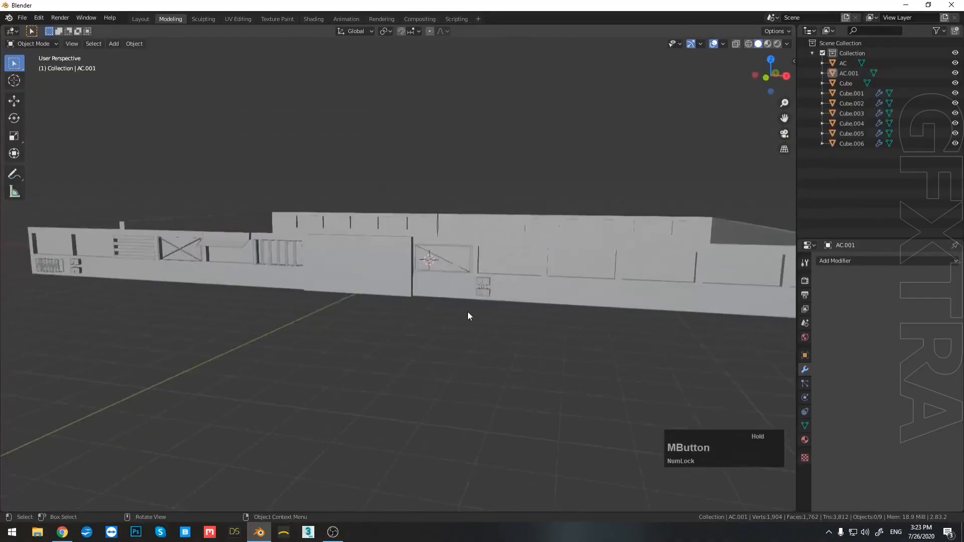
scroll(565, 287, down, 2)
middle_drag(638, 296, 573, 262)
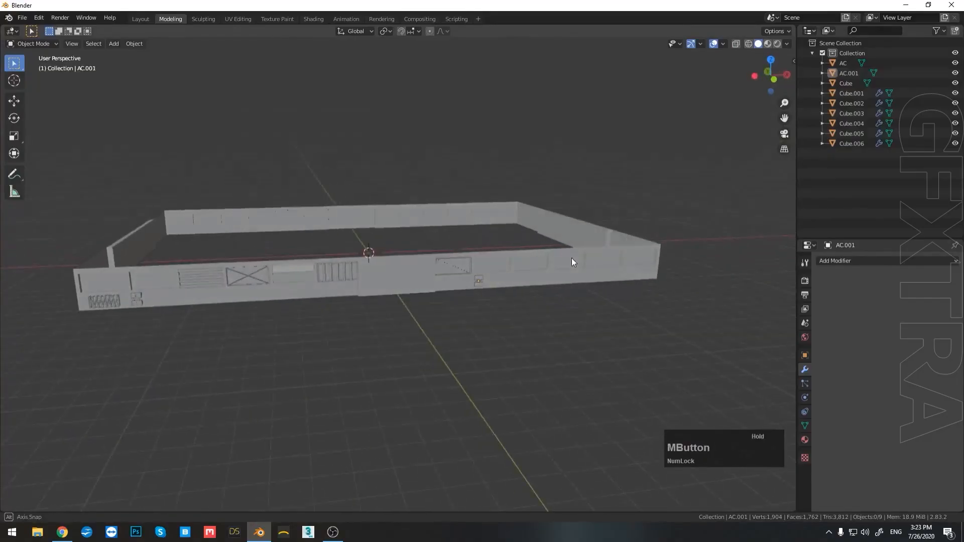
scroll(453, 299, down, 2)
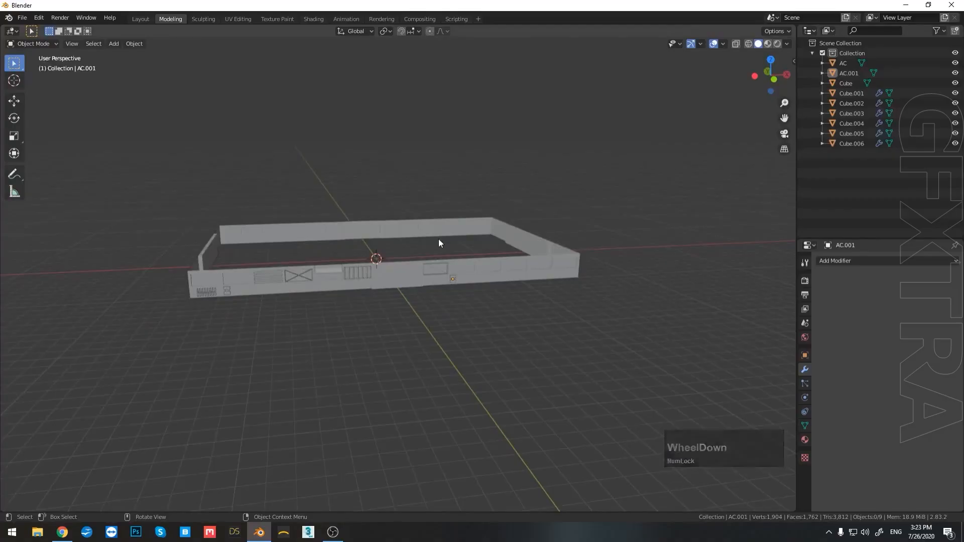
click(843, 63)
click(853, 72)
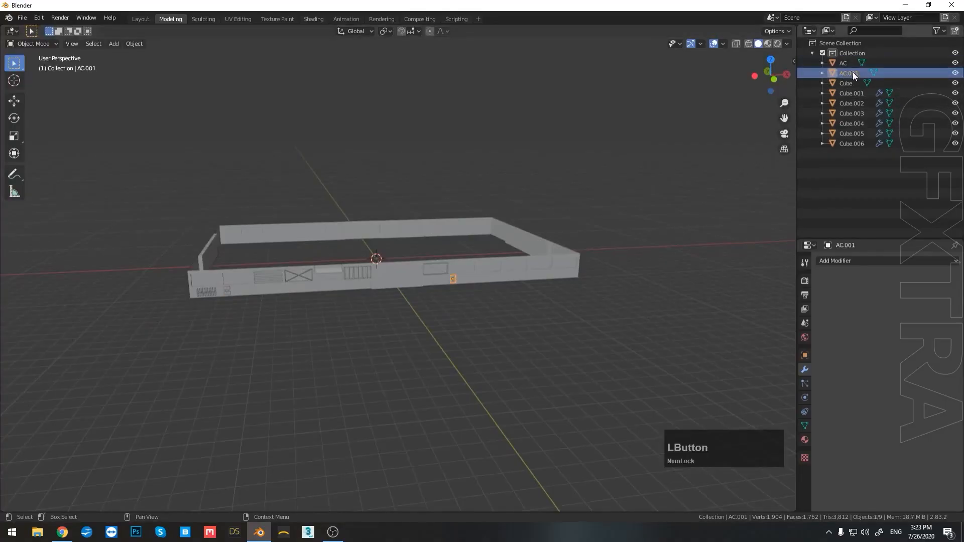
double_click(853, 72)
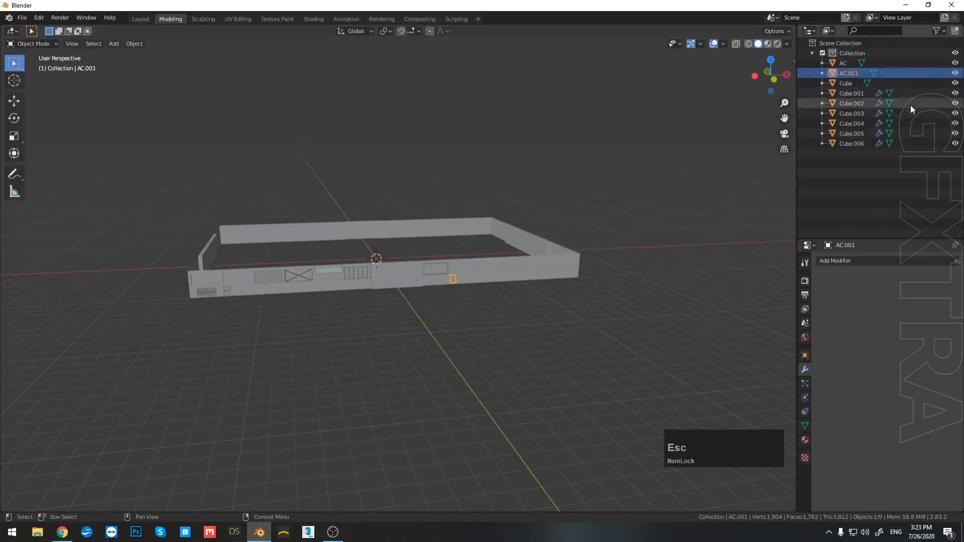
Rename the main wall object from Cube to Floor
double_click(849, 84)
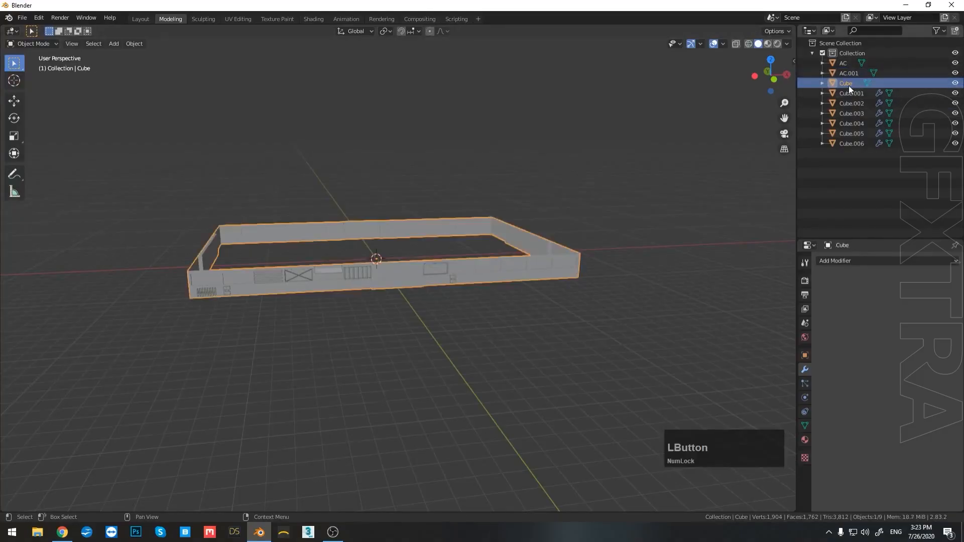
text(Floor)
key(Return)
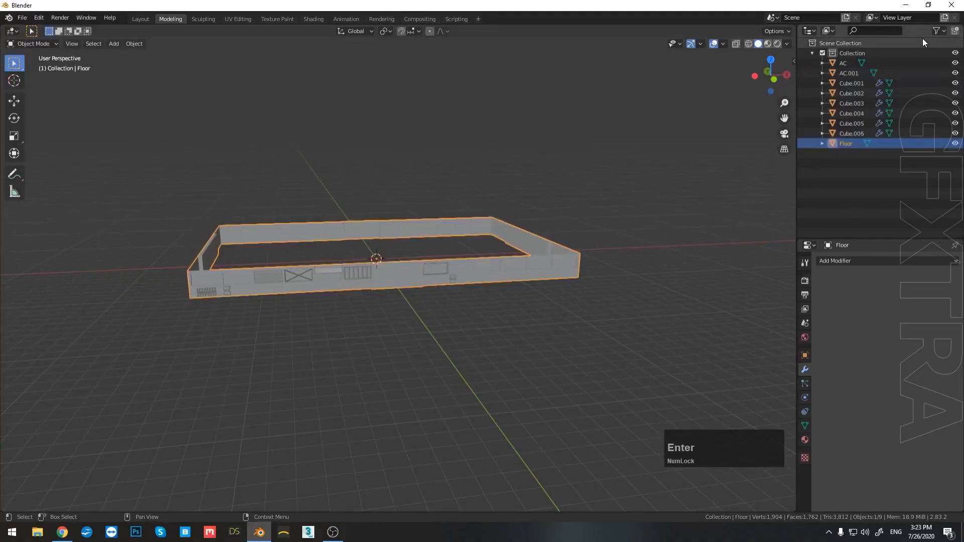
Rename the vertical-bar window frame object Cube.001 to Window_Frames
click(861, 85)
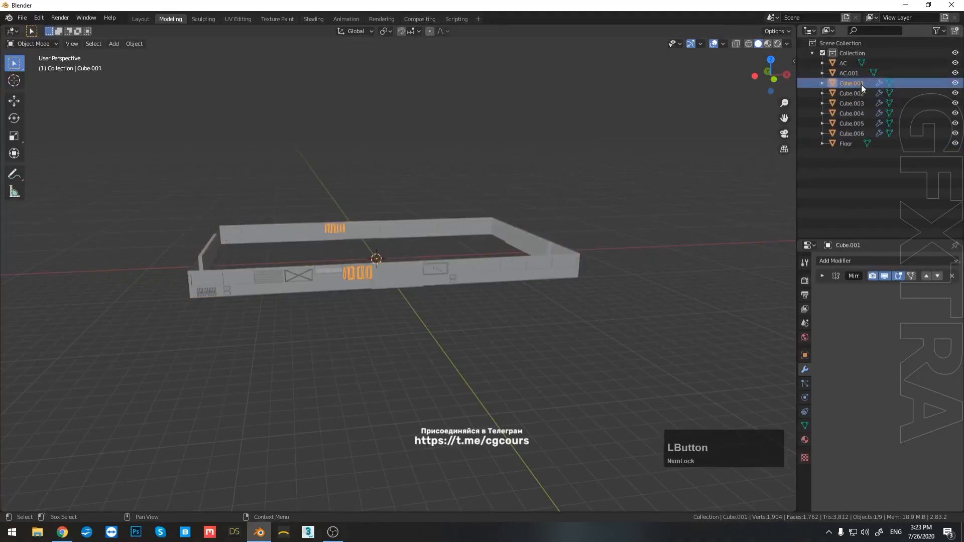
double_click(861, 84)
text(Window_Frames)
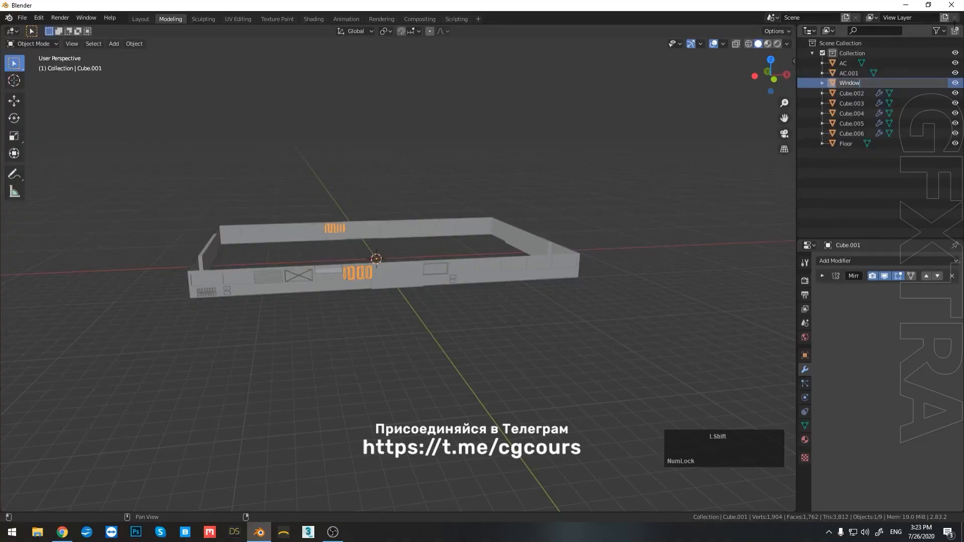
key(Return)
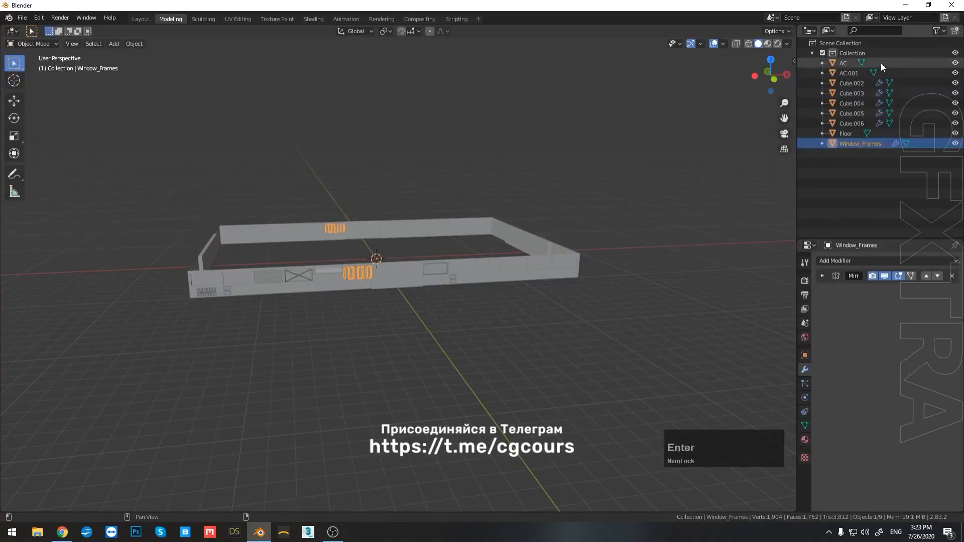
Rename the window awning object Cube.002 to Window Cover
click(865, 82)
double_click(865, 83)
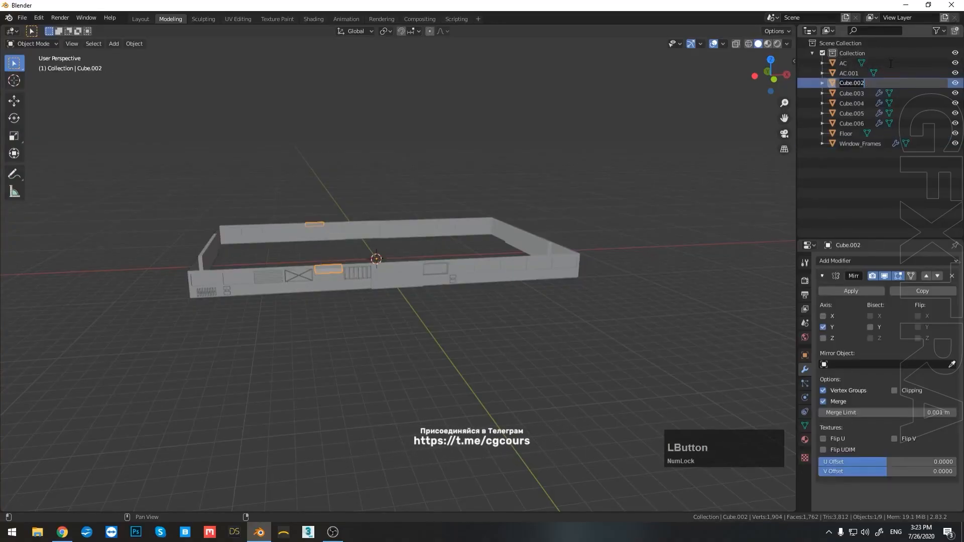
text(Window Cover)
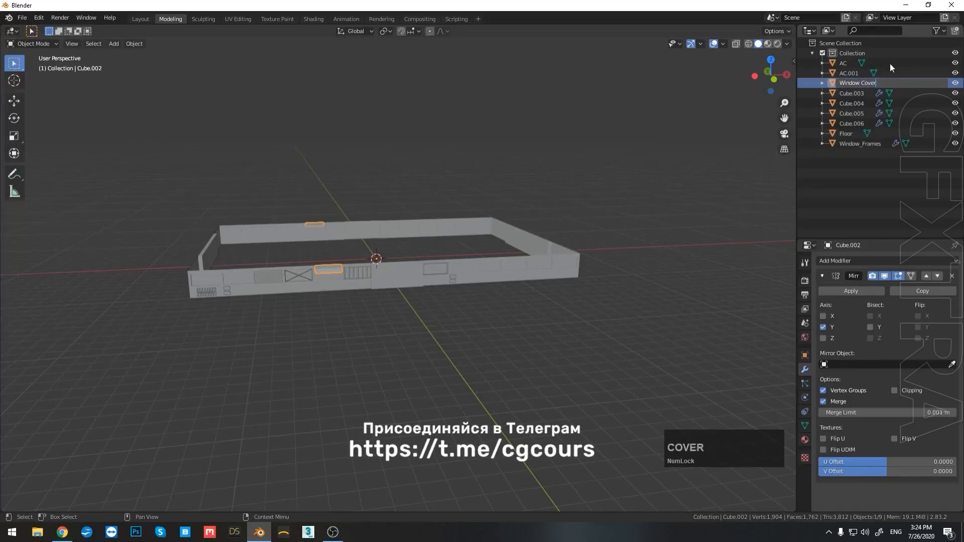
key(Return)
Rename the diagonally braced window frame object Cube.003 to Window_Frames.001
click(857, 84)
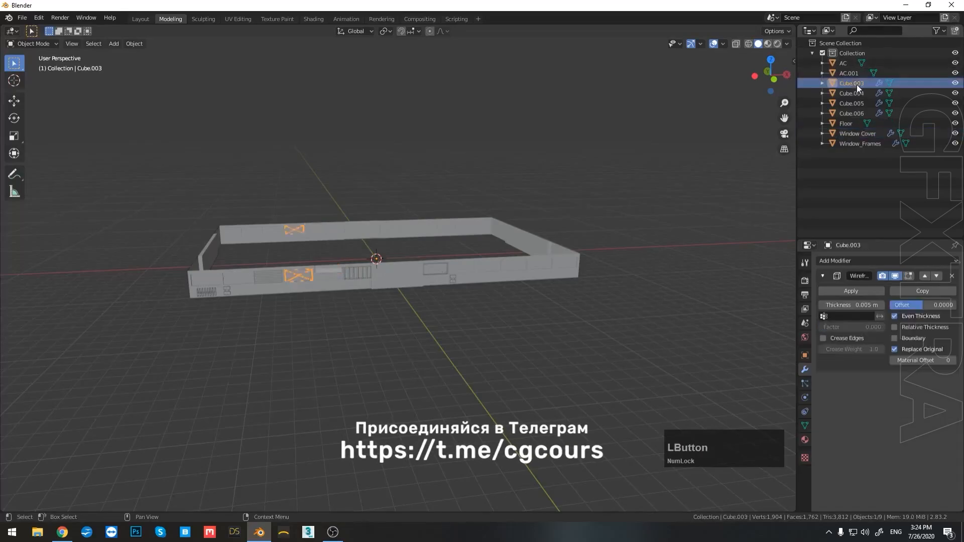
double_click(857, 84)
text(Window_Frames)
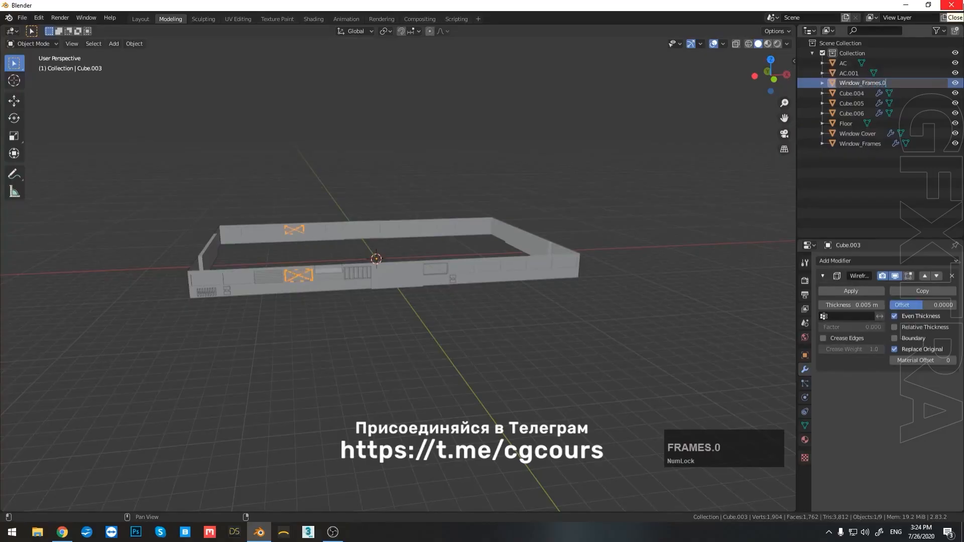
key(Return)
Rename the horizontal-slat window frame object Cube.004 to Window_Frames.002
click(859, 85)
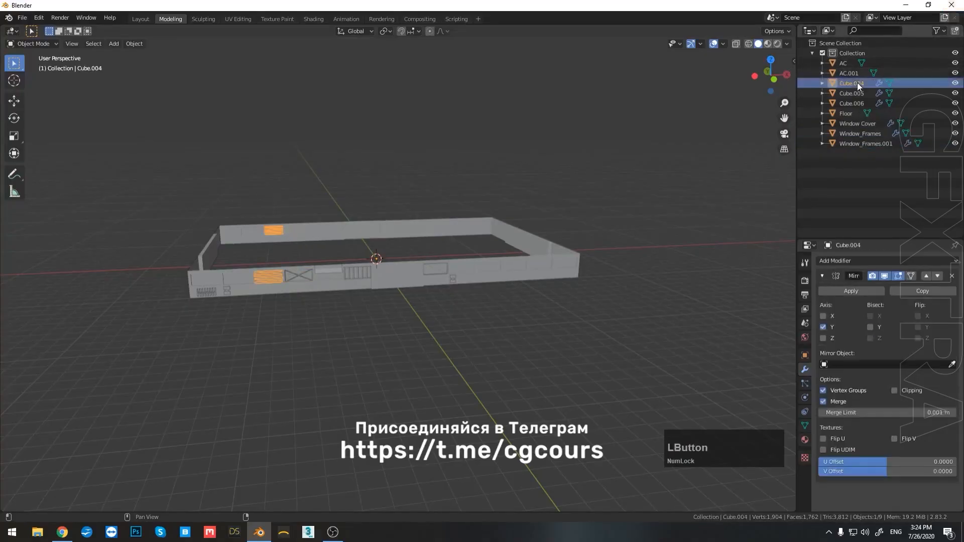
double_click(858, 84)
text(Window)
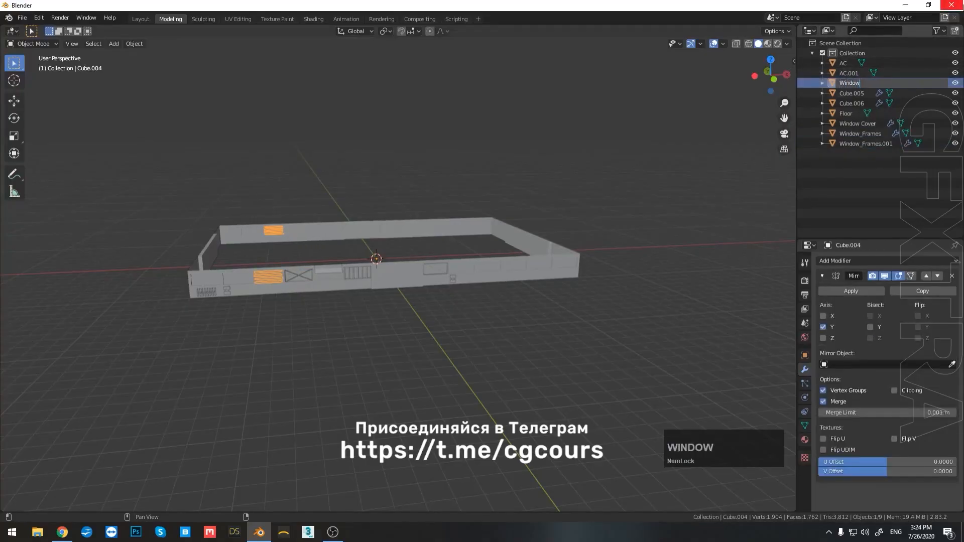
text(_Frames.002)
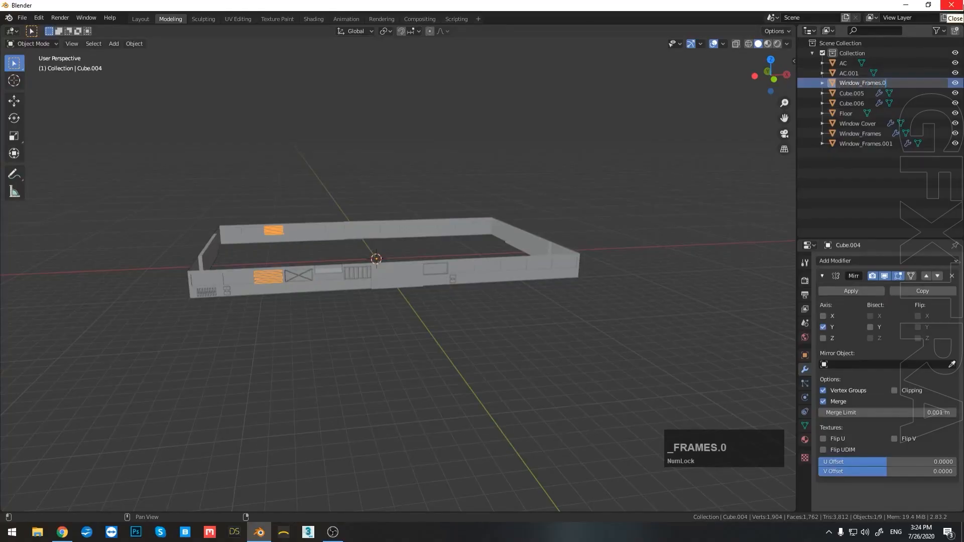
key(Return)
Rename the low grille object Cube.005 near the front wall's corner to Fense.001
click(858, 84)
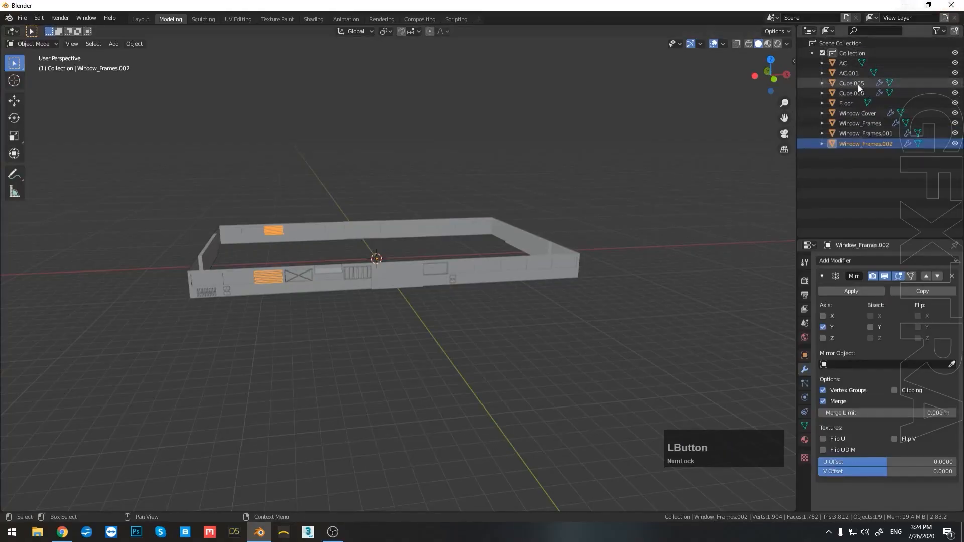
double_click(858, 84)
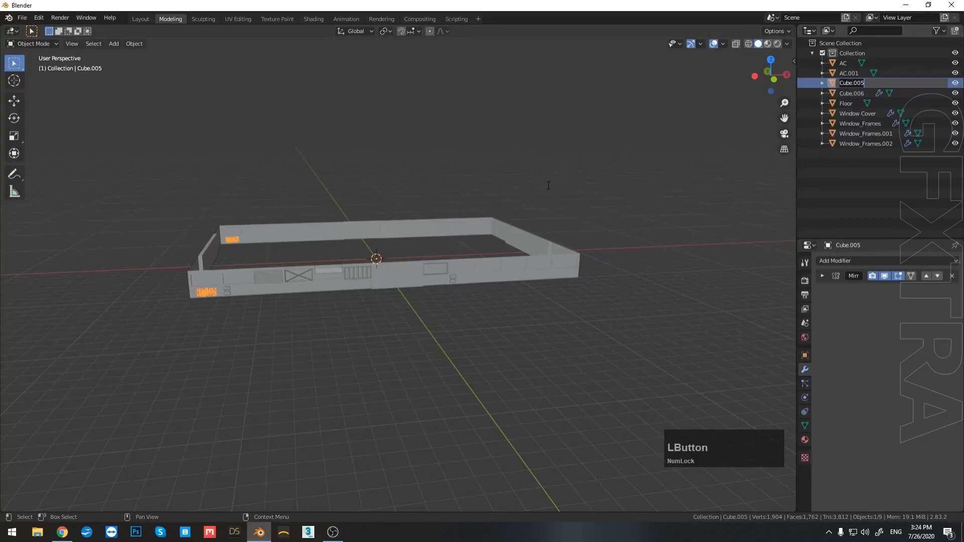
text(Fense.0)
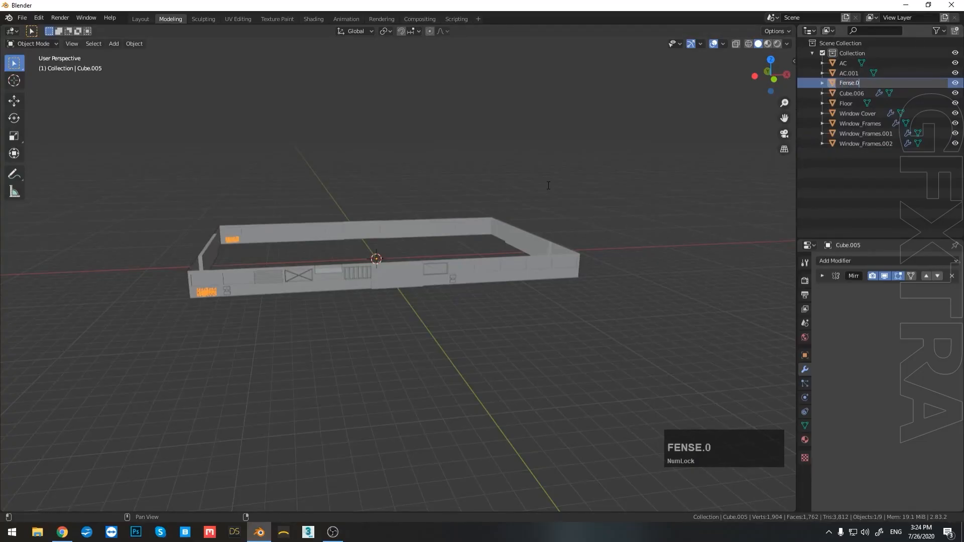
text(01)
key(Return)
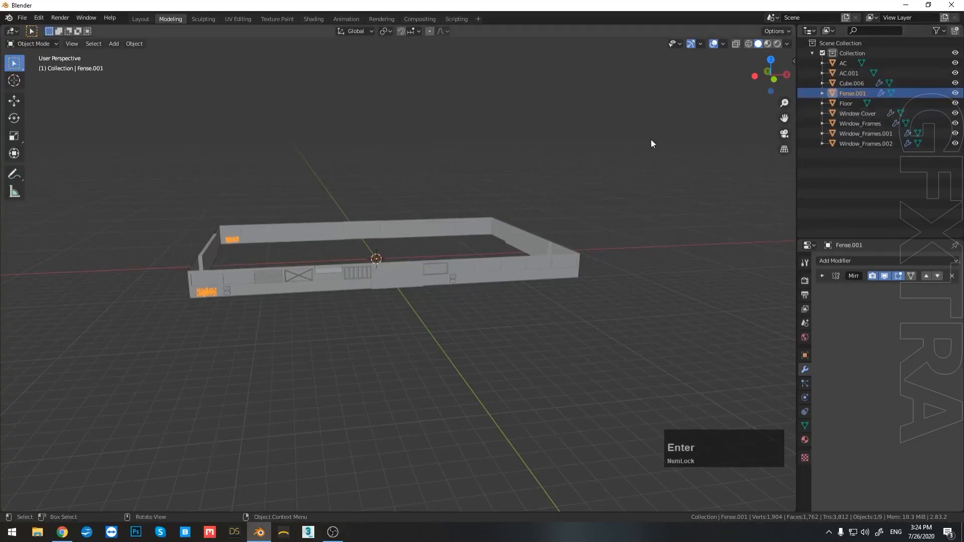
Create a new collection in the scene and name it Floors
click(849, 166)
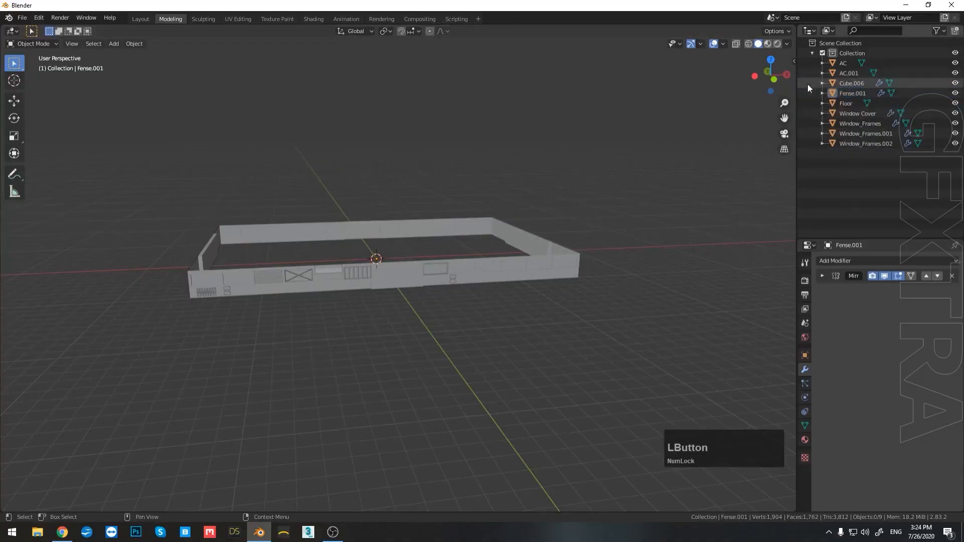
right_click(860, 190)
click(858, 186)
double_click(854, 153)
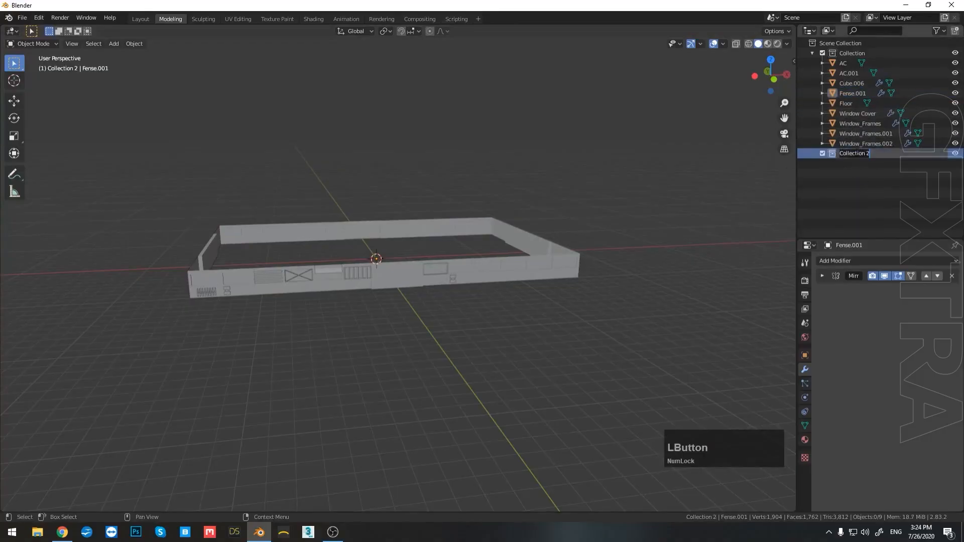
text(F)
key(BackSpace)
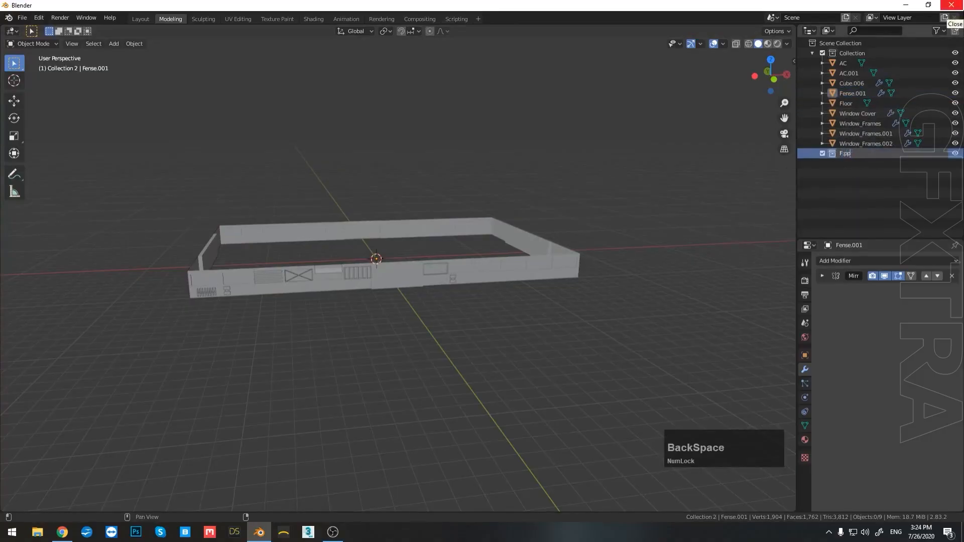
text(loors)
key(Return)
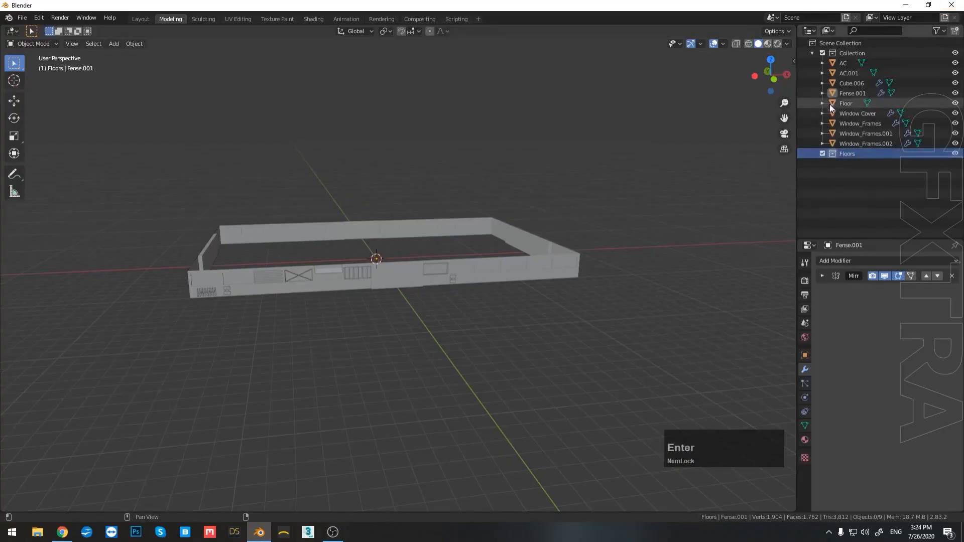
Move the Floor object into the Floors collection and rename it Floor_01
drag(831, 103, 853, 154)
double_click(848, 154)
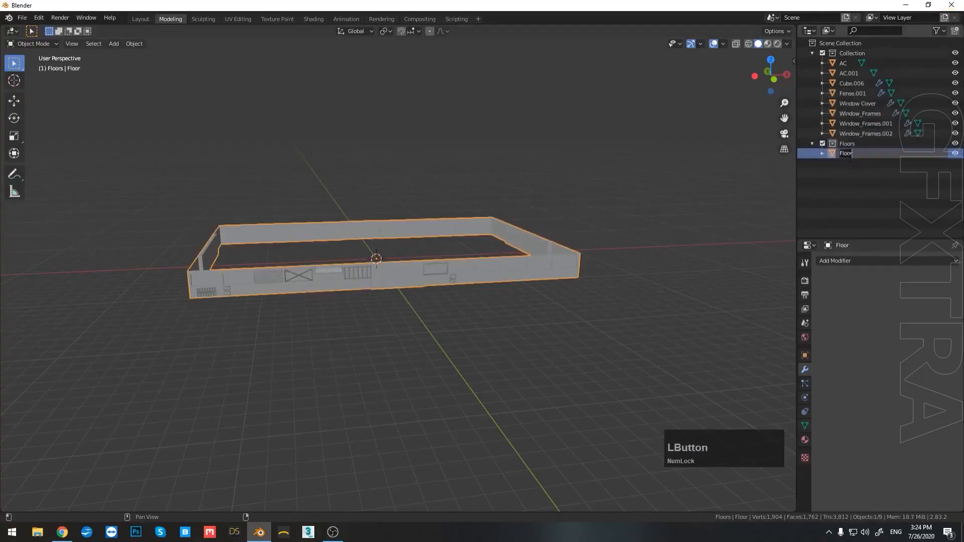
text(Floor)
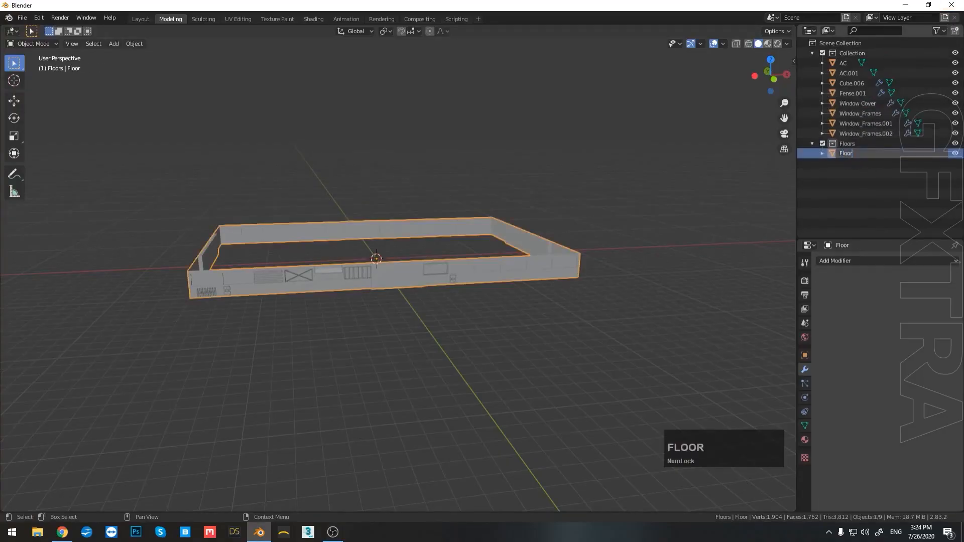
text(_01)
key(Return)
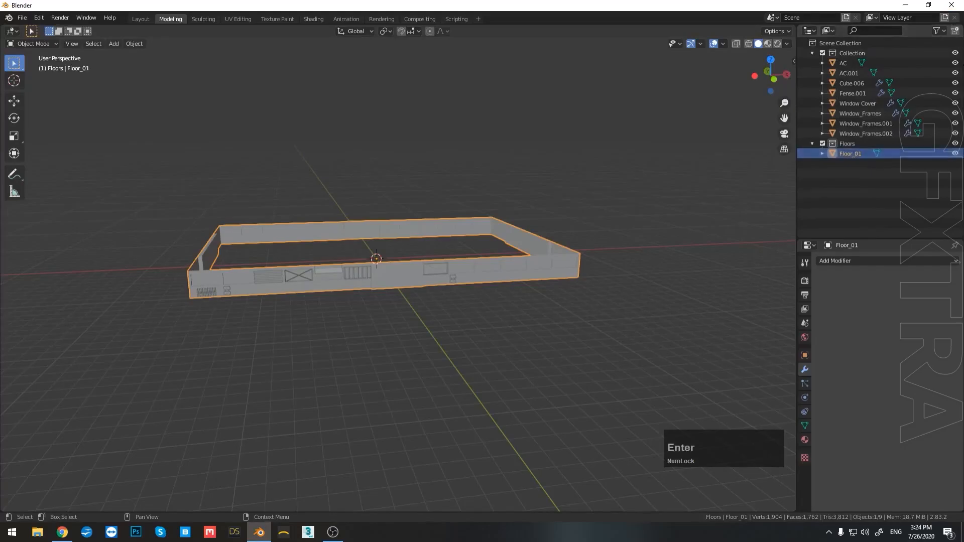
Collapse the Floors collection and rename the original collection holding the frames and air conditioners to Additional Elements
click(813, 145)
double_click(852, 53)
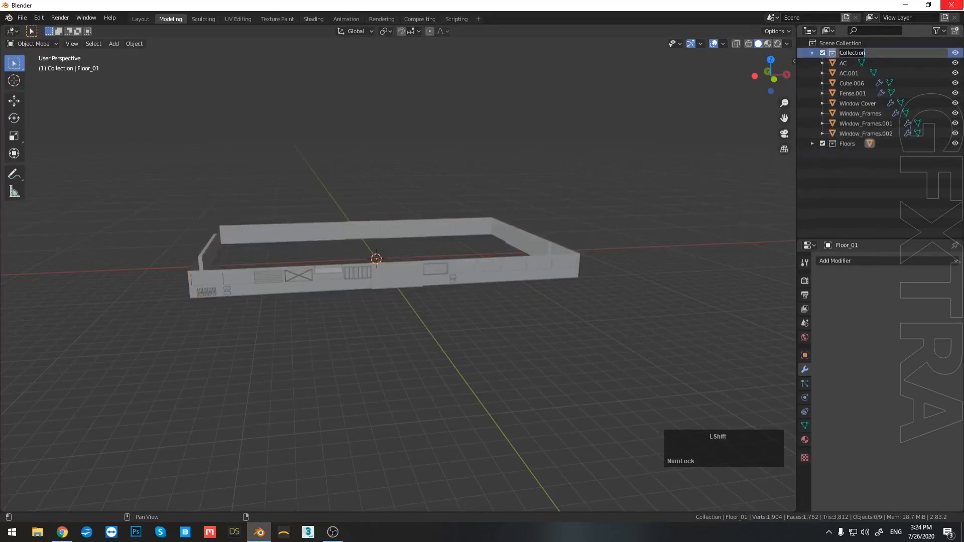
text(Addig)
key(BackSpace)
text(ti)
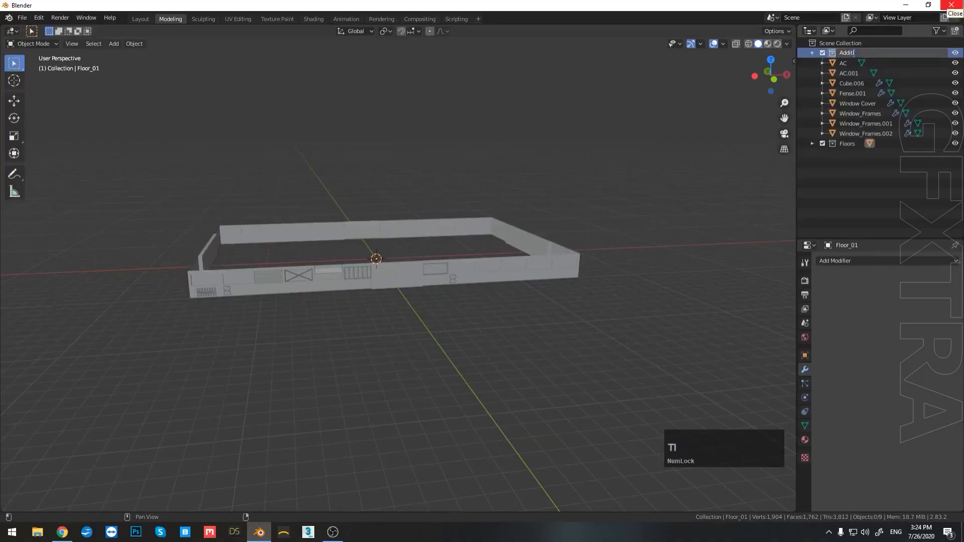
text(onal Elements)
key(Return)
middle_drag(637, 212, 609, 223)
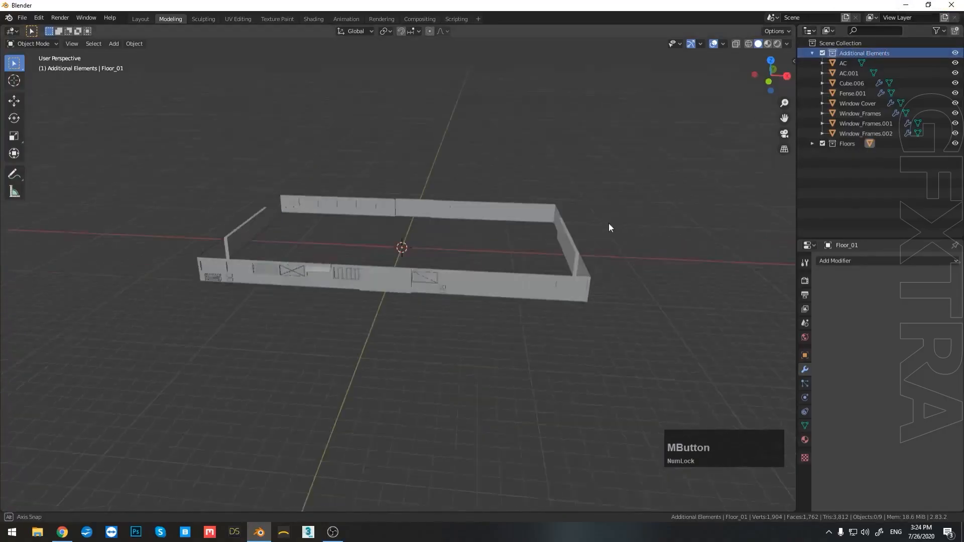
mouse_move(396, 293)
middle_down()
mouse_move(404, 273)
mouse_move(450, 264)
mouse_move(372, 277)
mouse_move(453, 268)
mouse_move(435, 275)
middle_up()
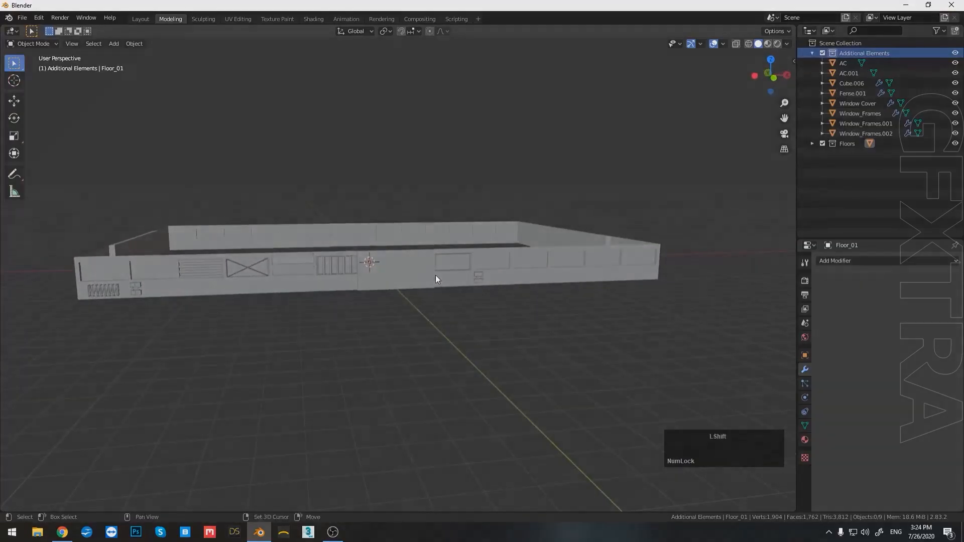